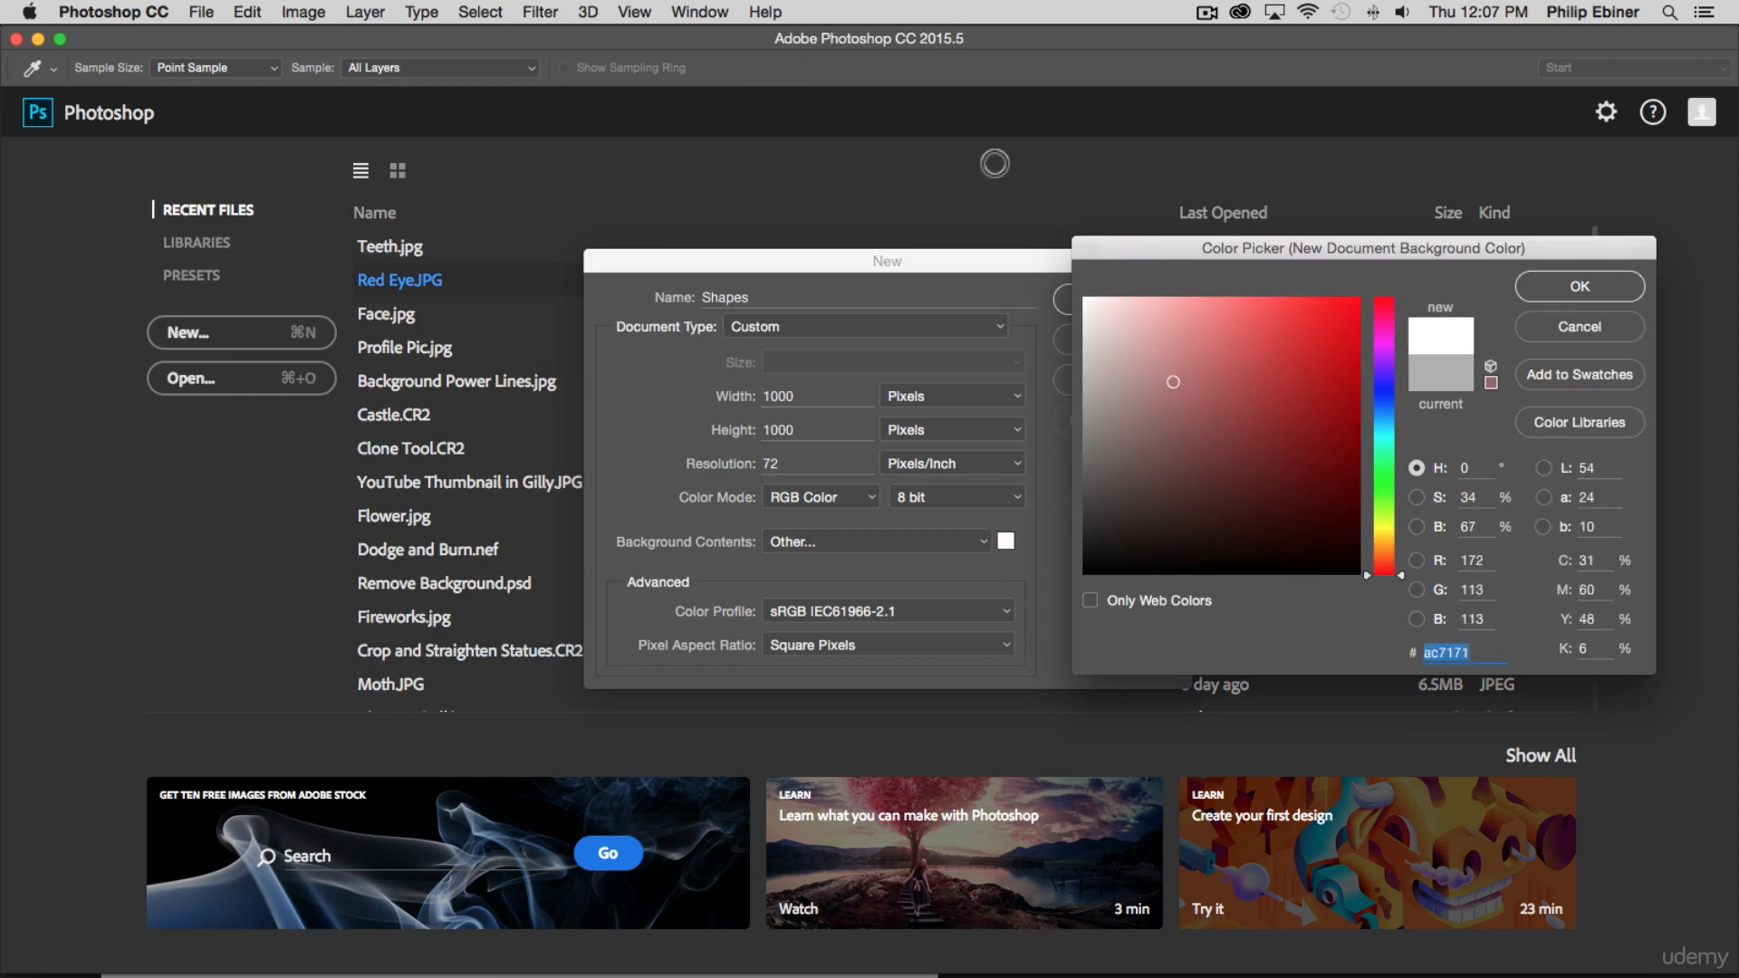
Create the Shapes document at 1000 by 1000 pixels and 72 pixels/inch with a white background
click(1604, 288)
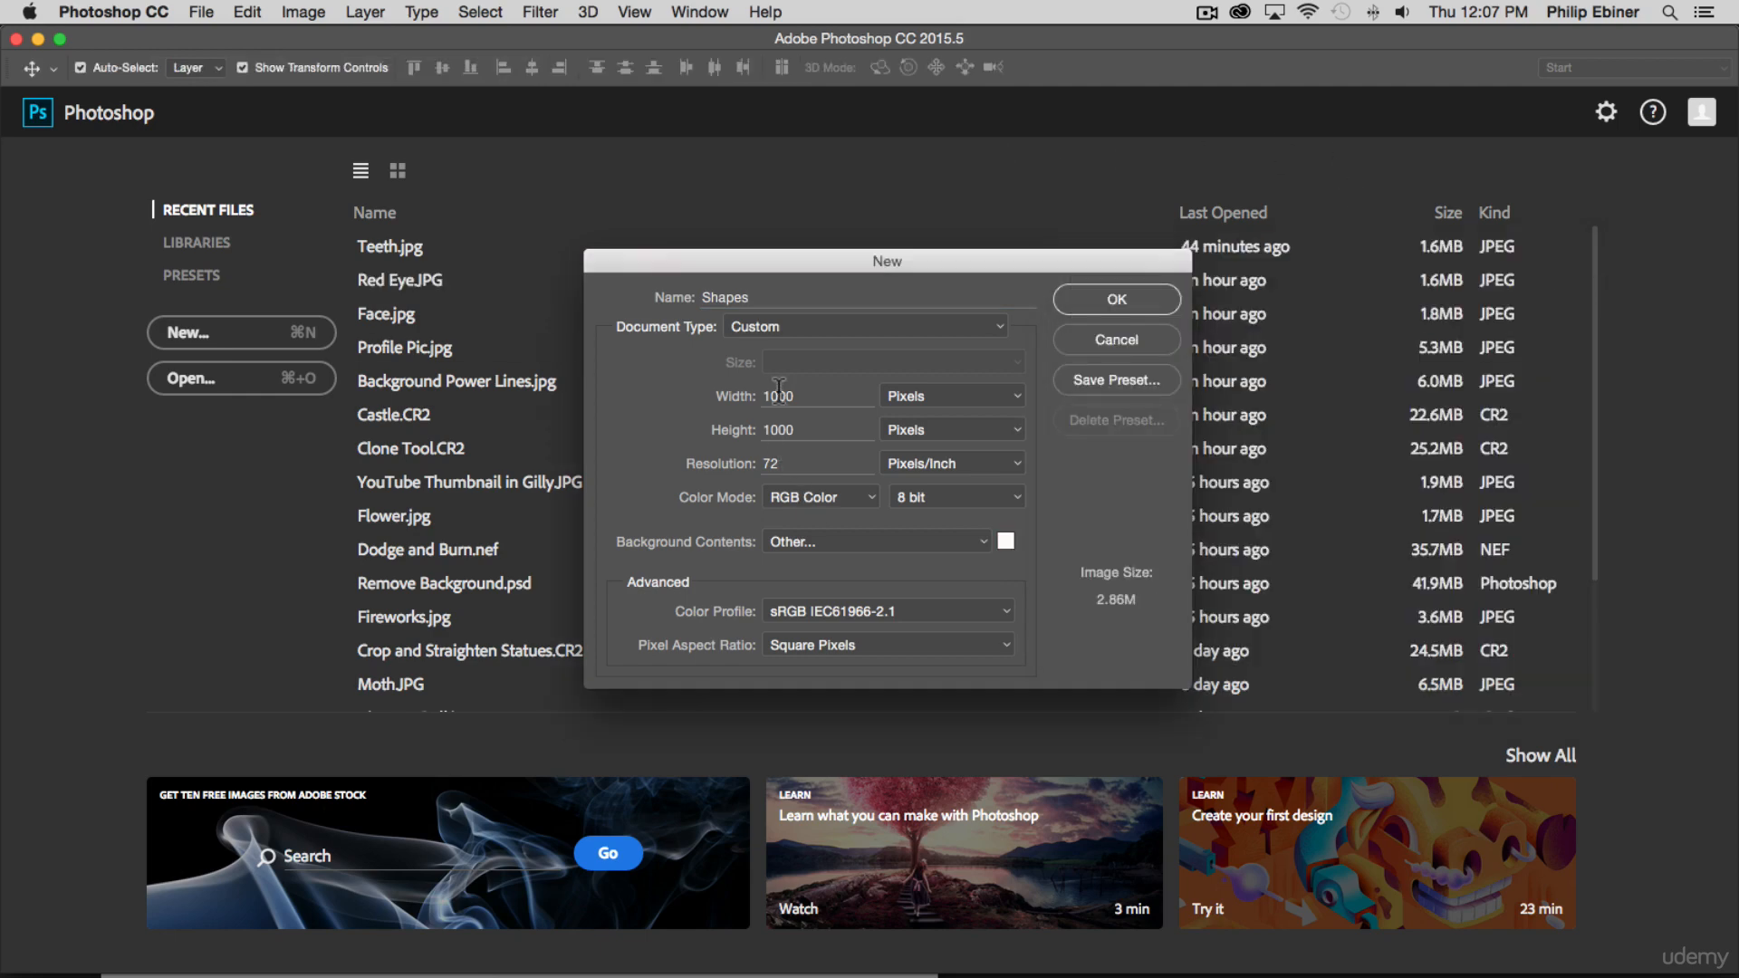
click(1116, 299)
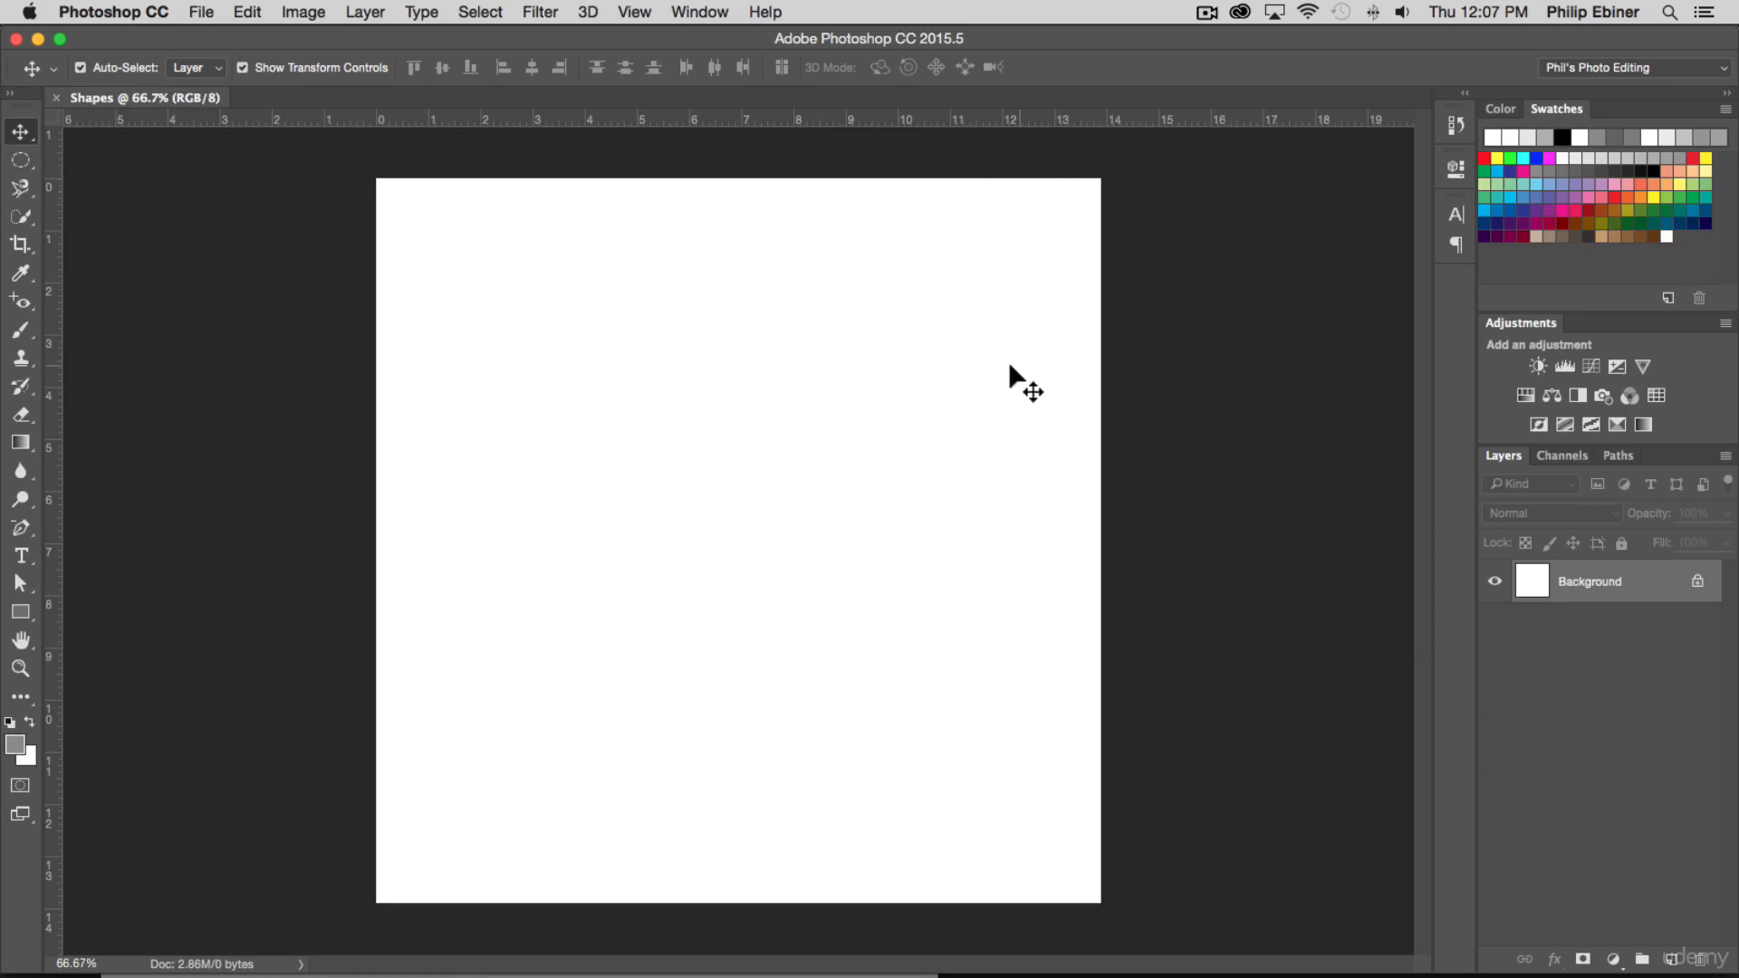
Activate the Rectangle tool in Shape mode and set its fill to purple
click(22, 612)
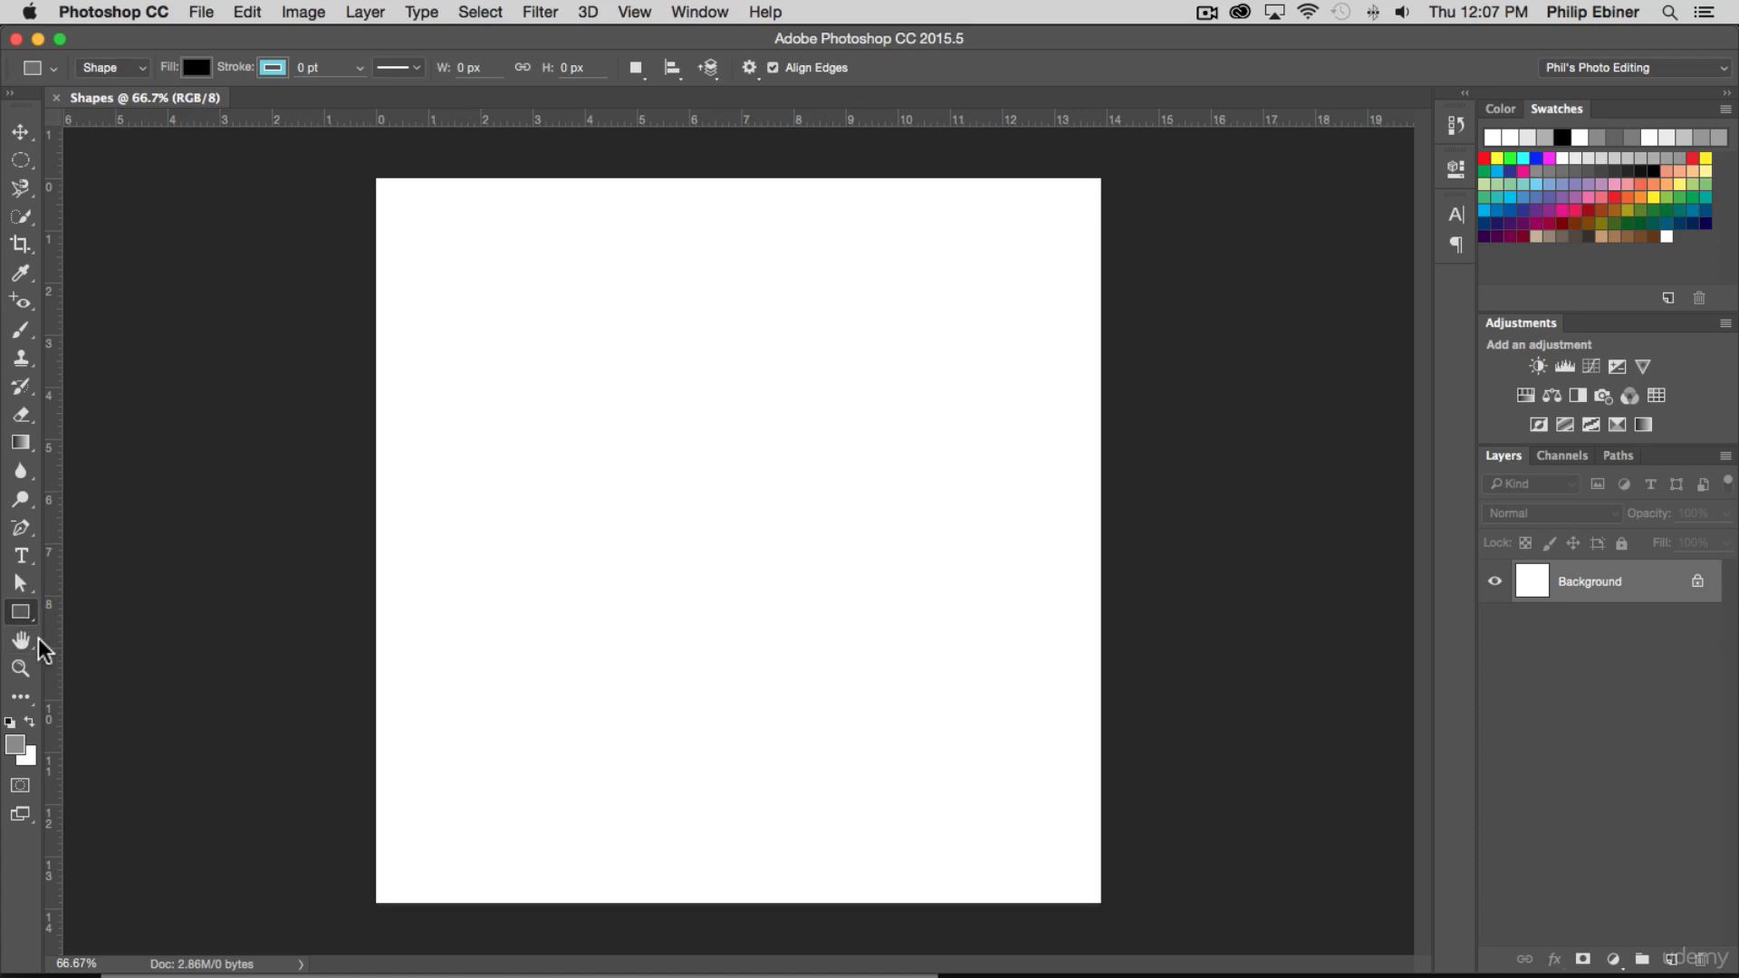
right_click(25, 605)
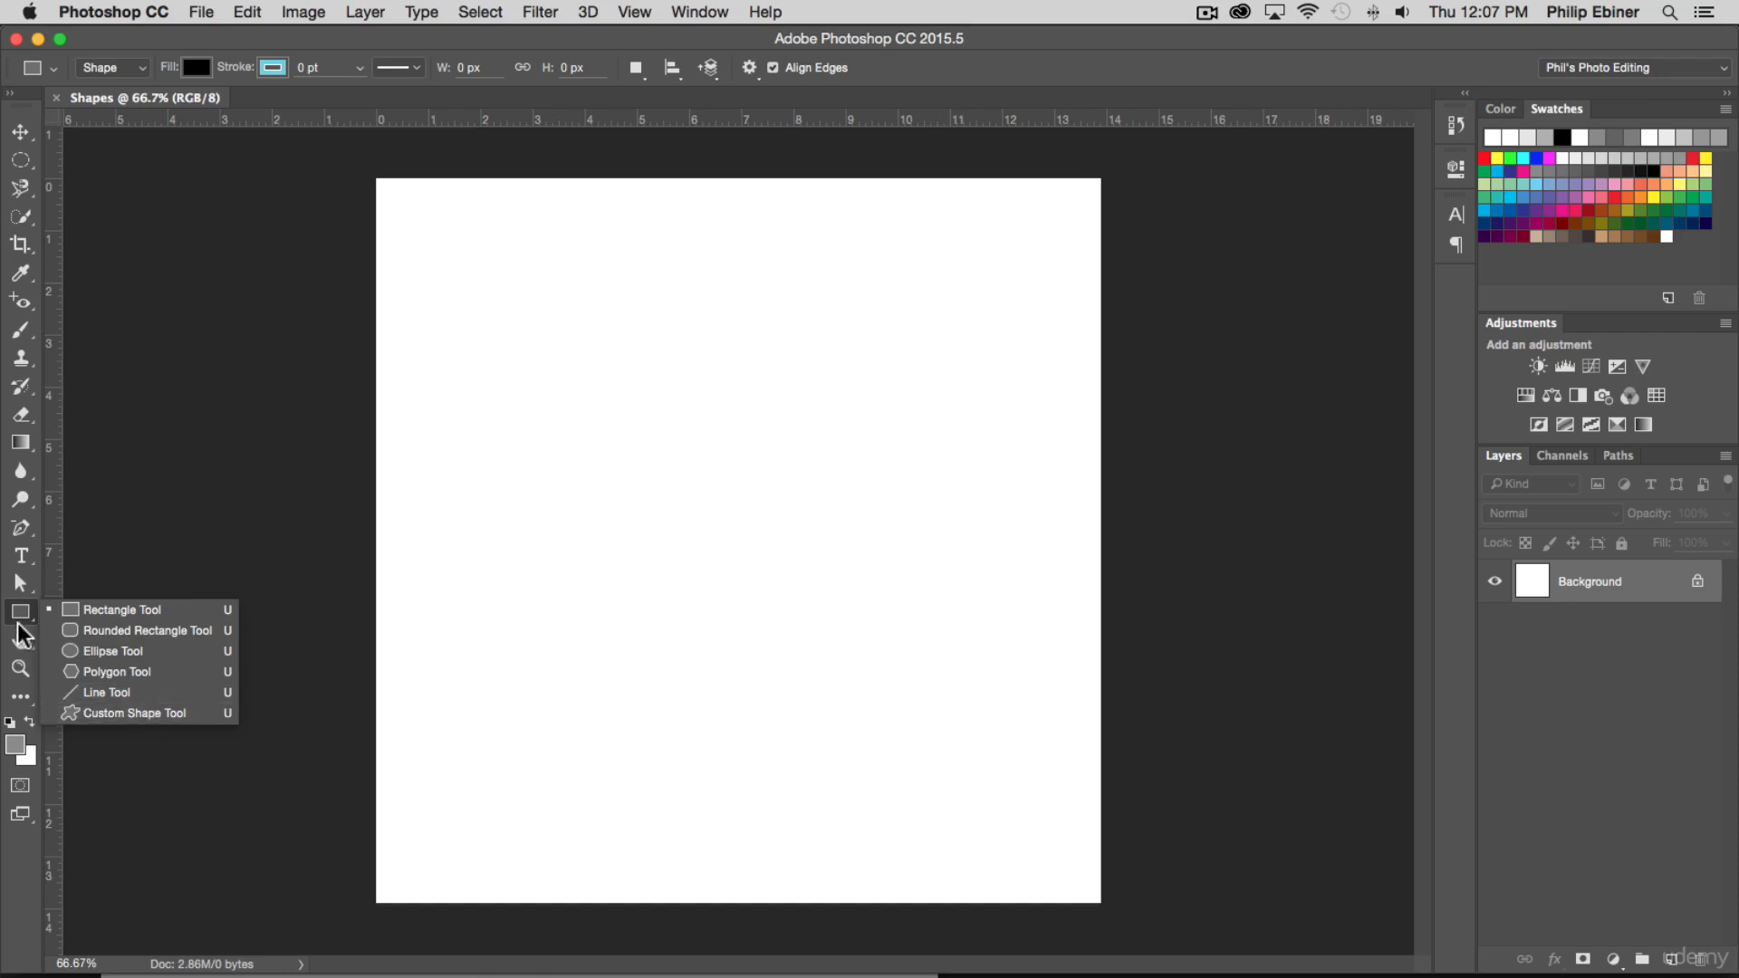
click(113, 610)
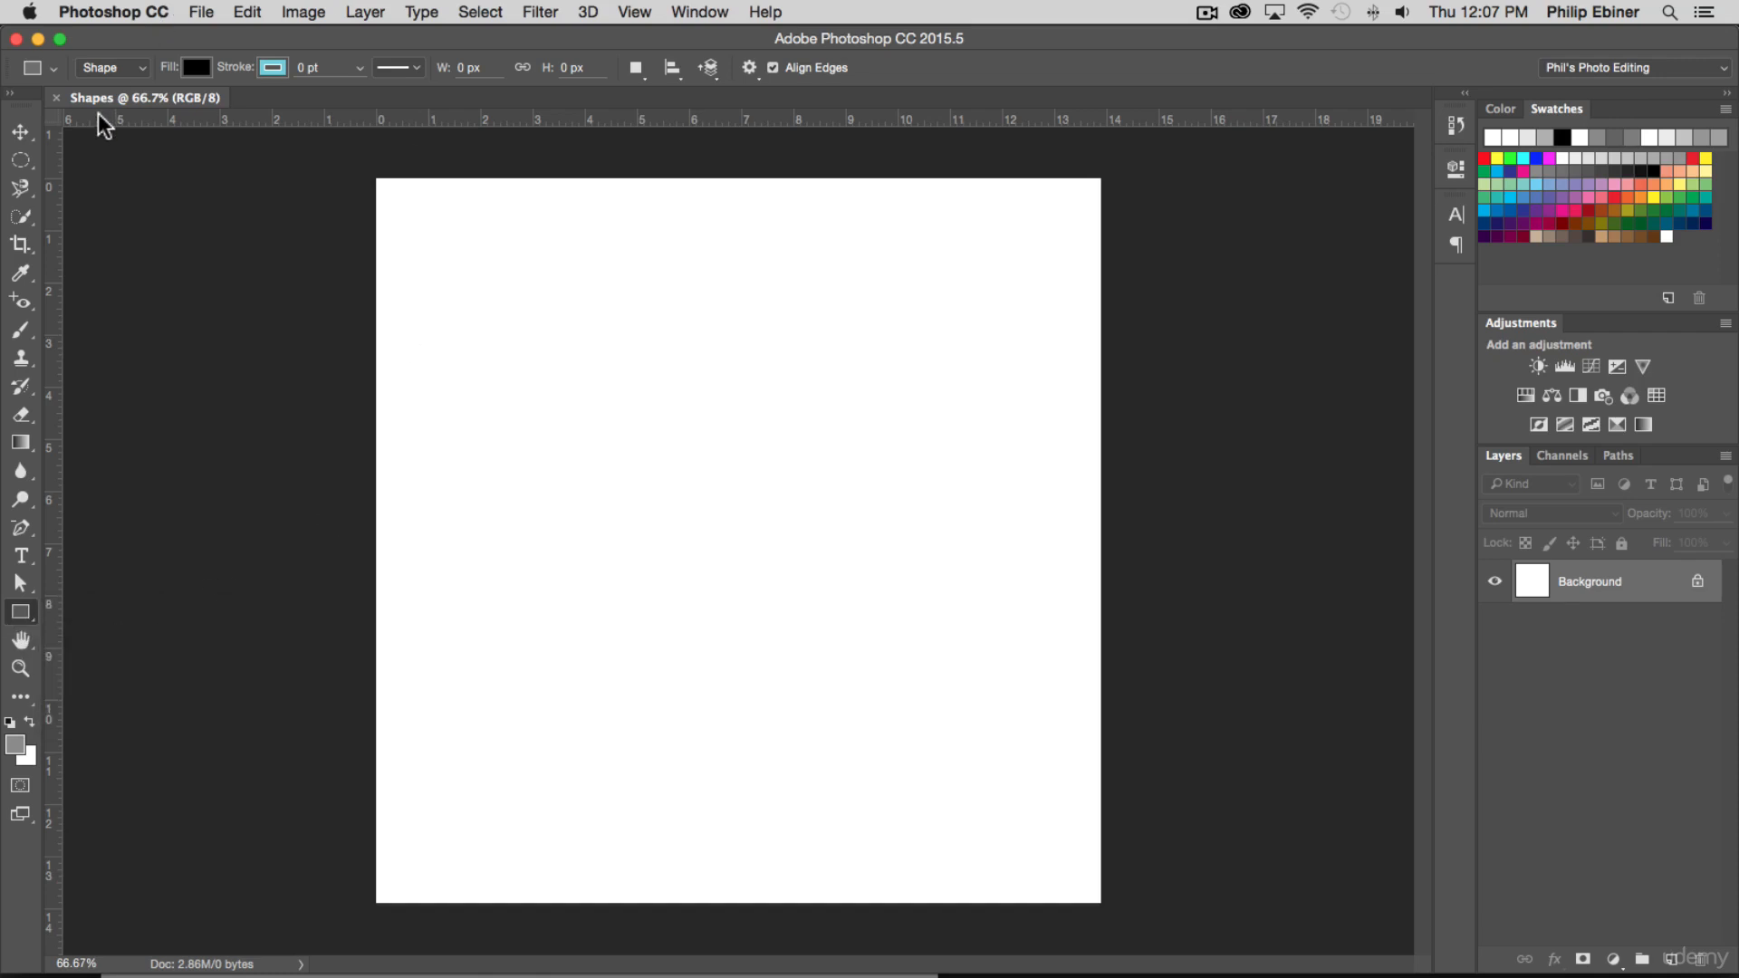
click(198, 67)
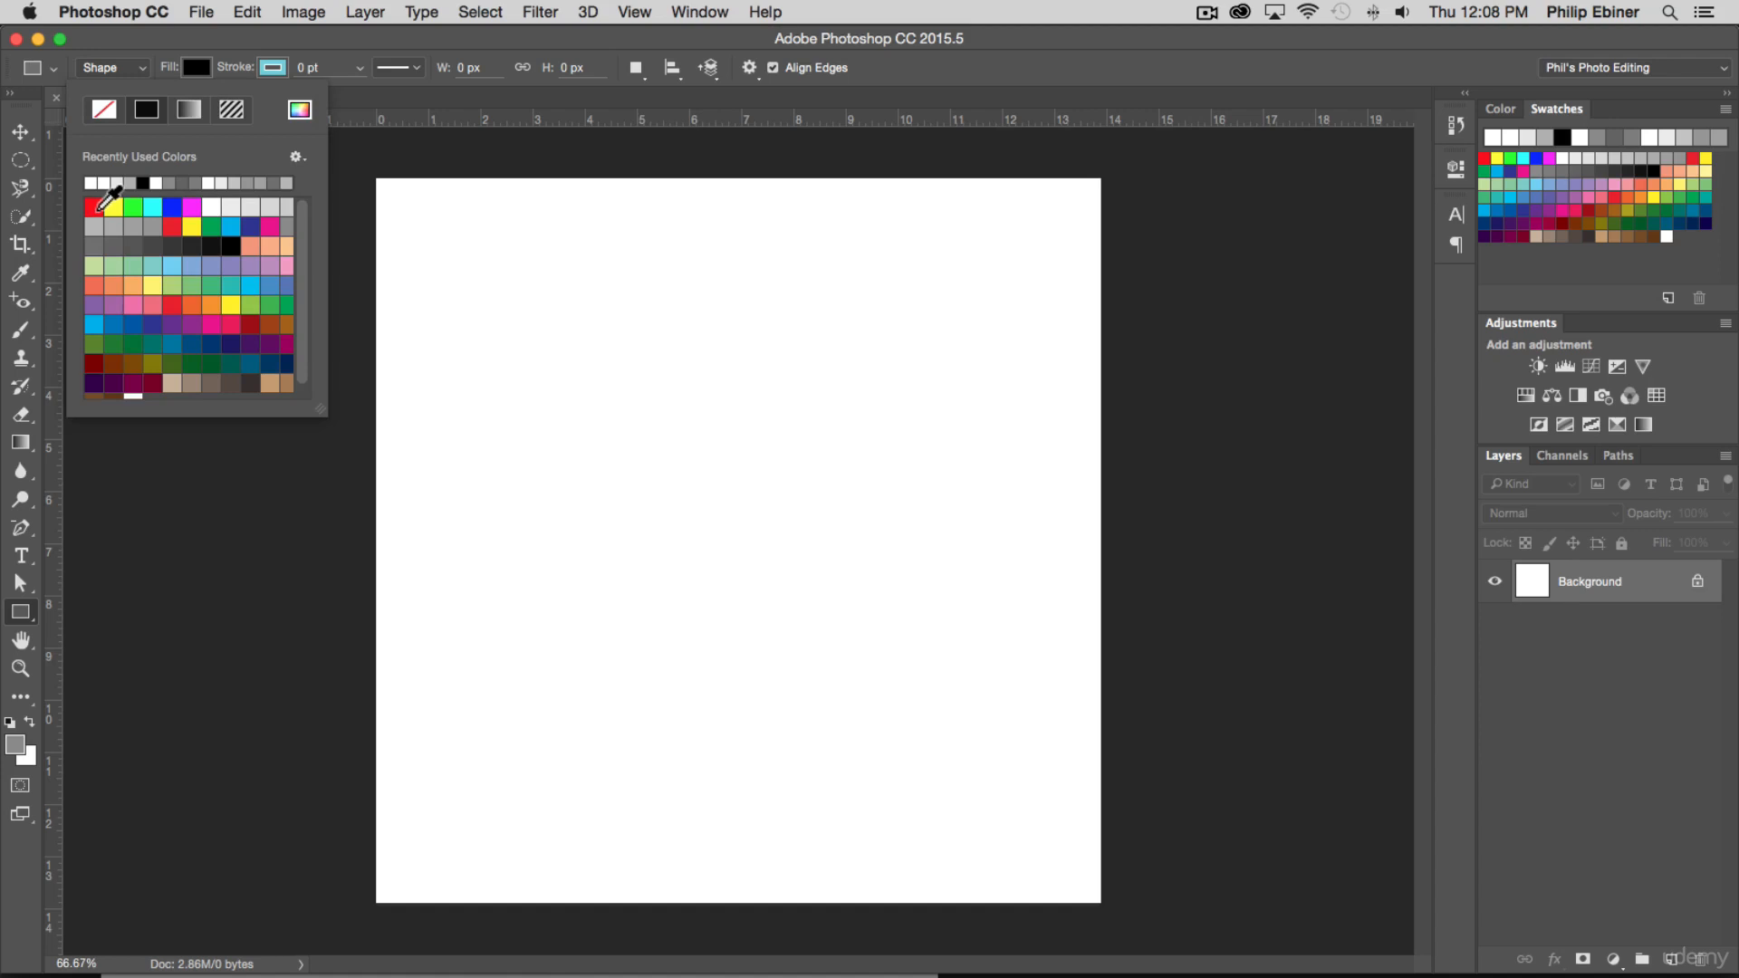
click(92, 305)
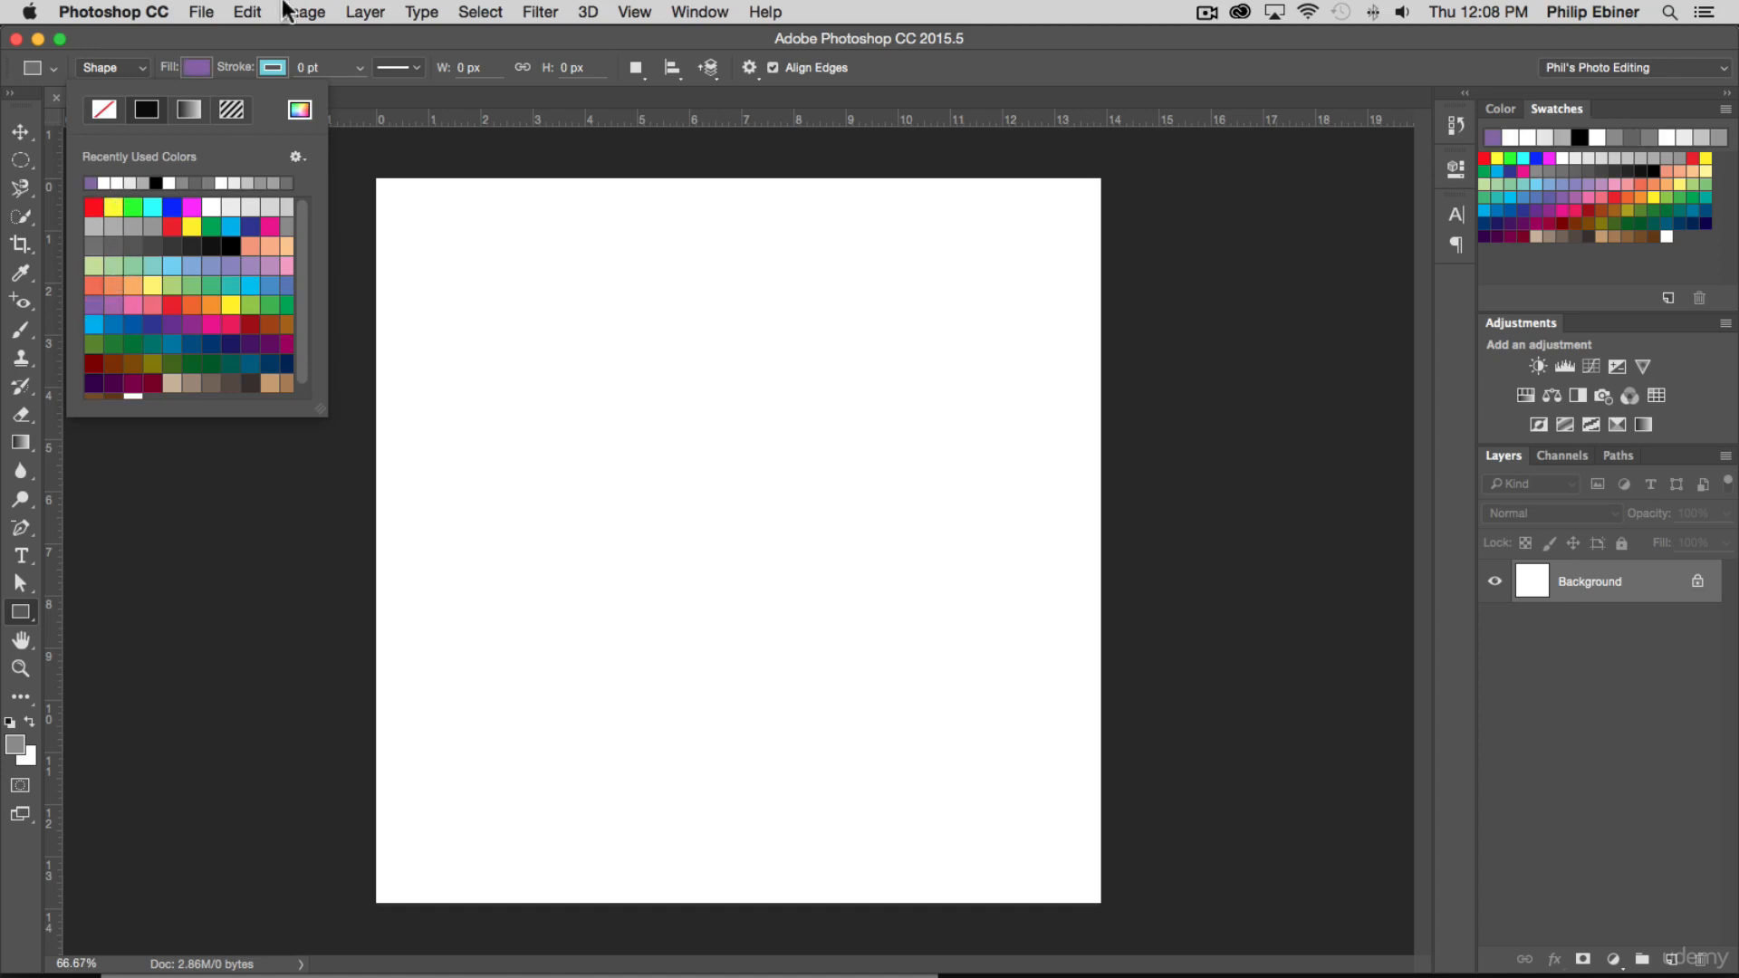
click(245, 42)
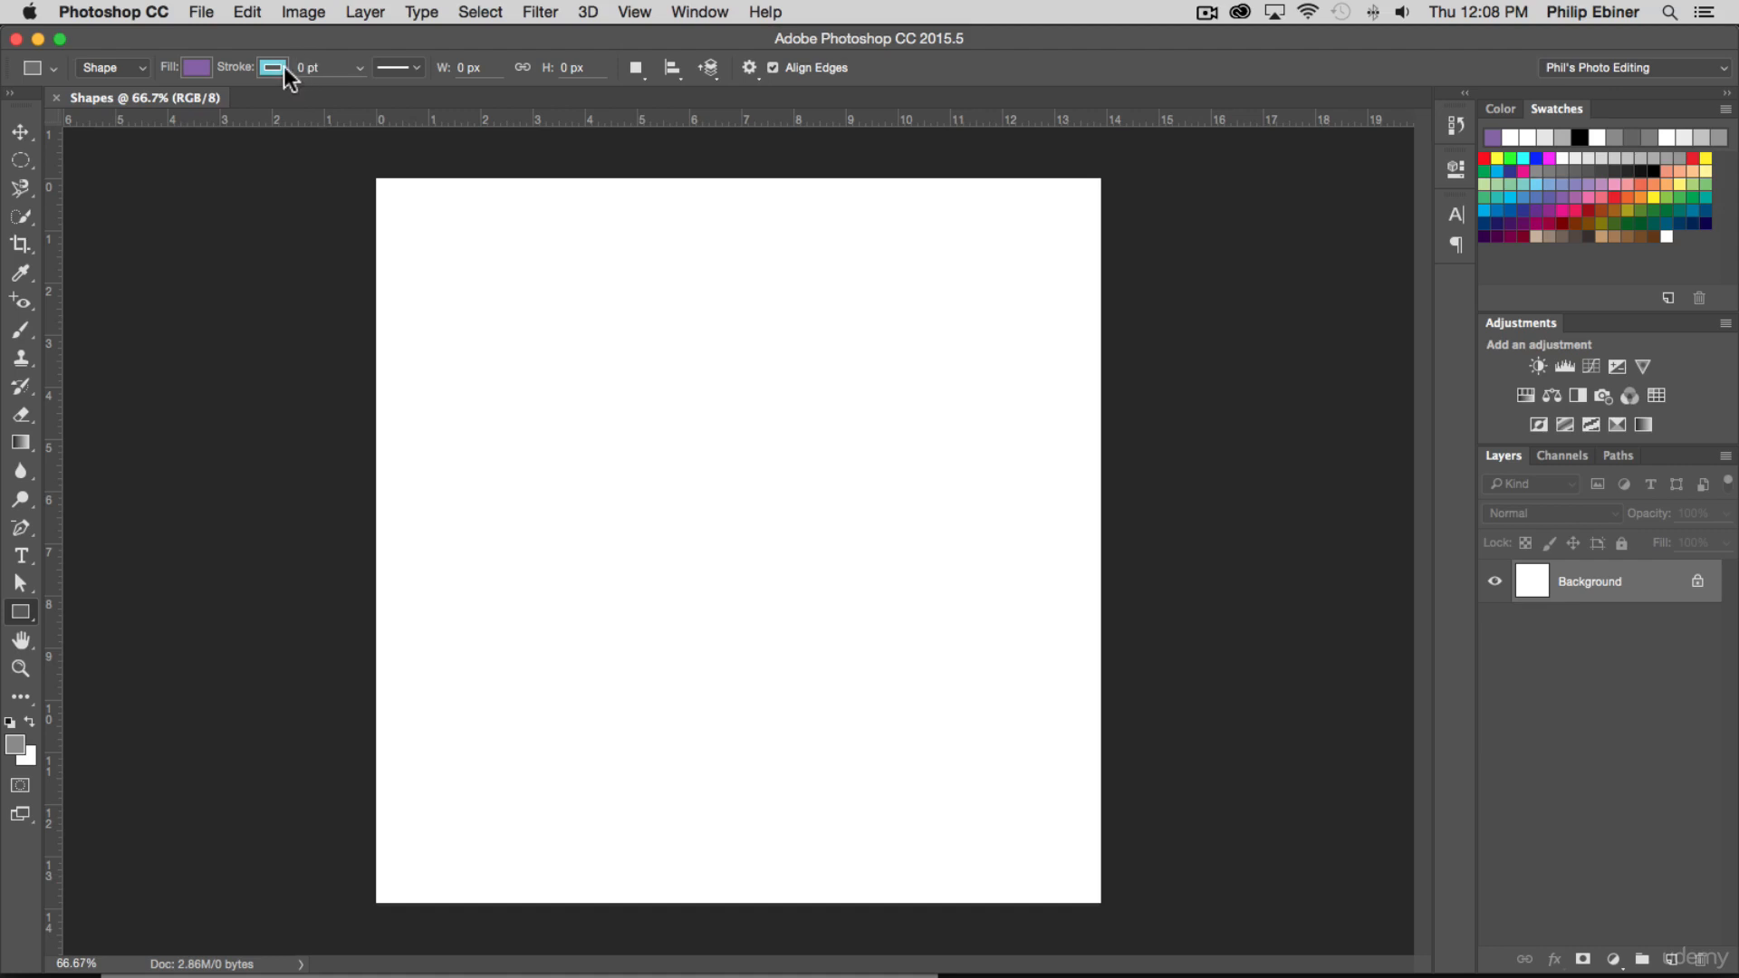
click(285, 67)
click(285, 67)
click(417, 67)
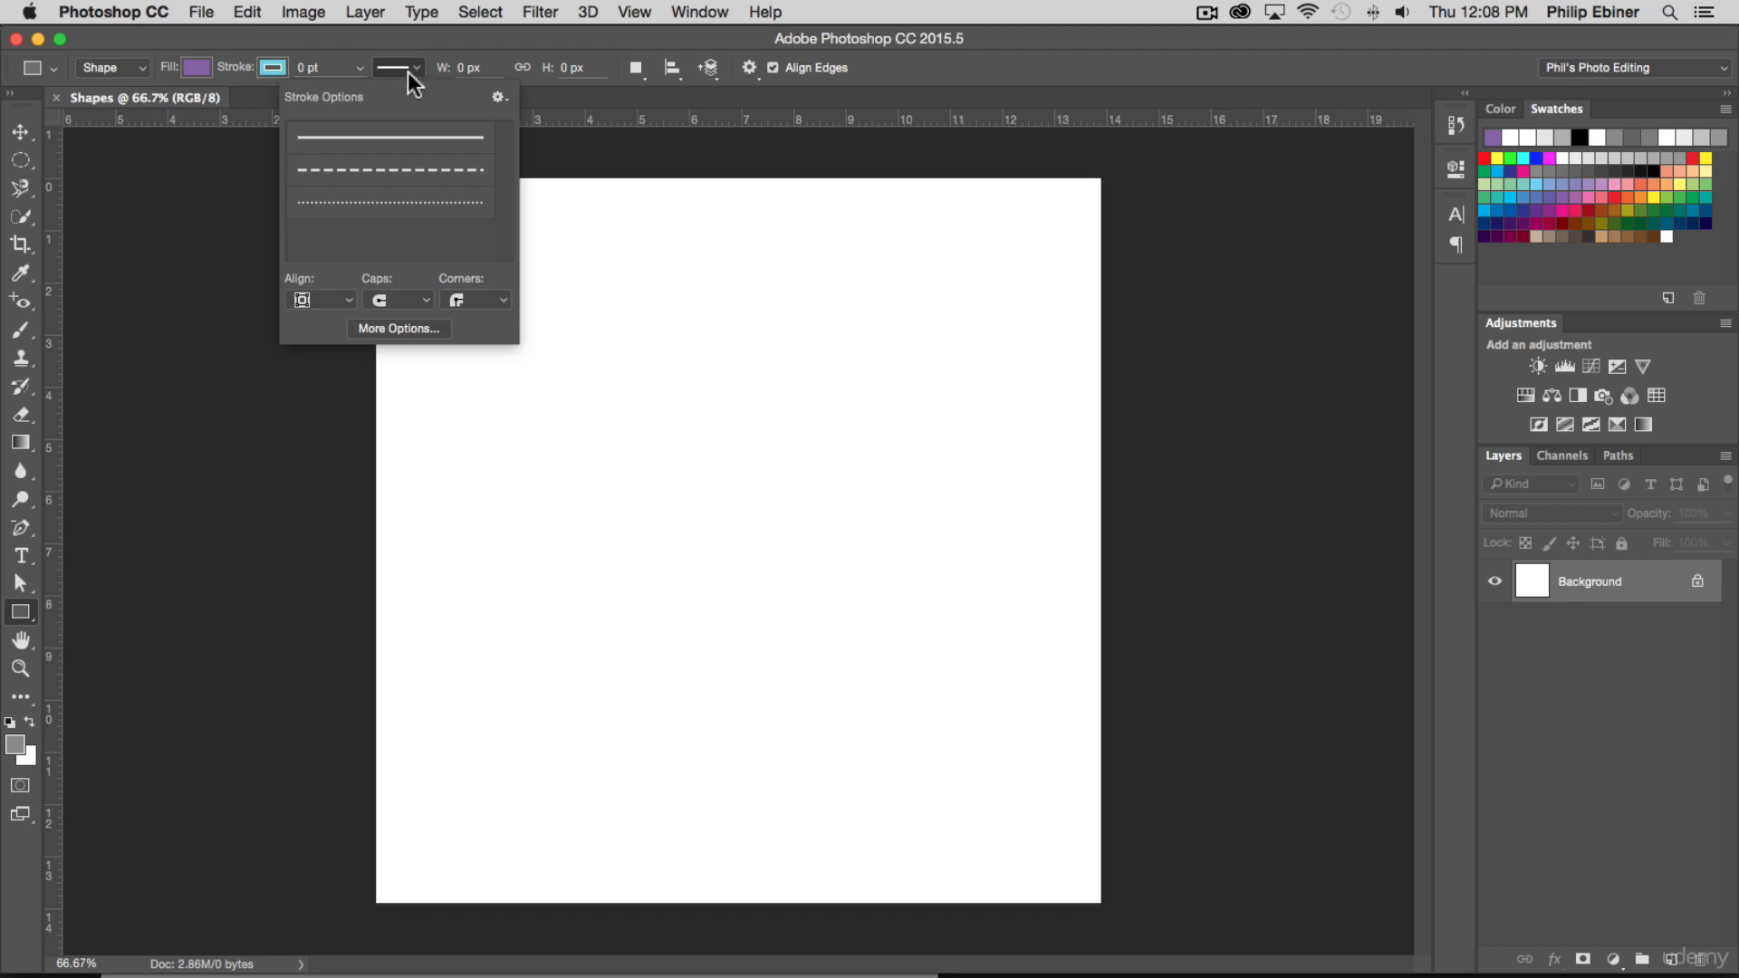
click(426, 52)
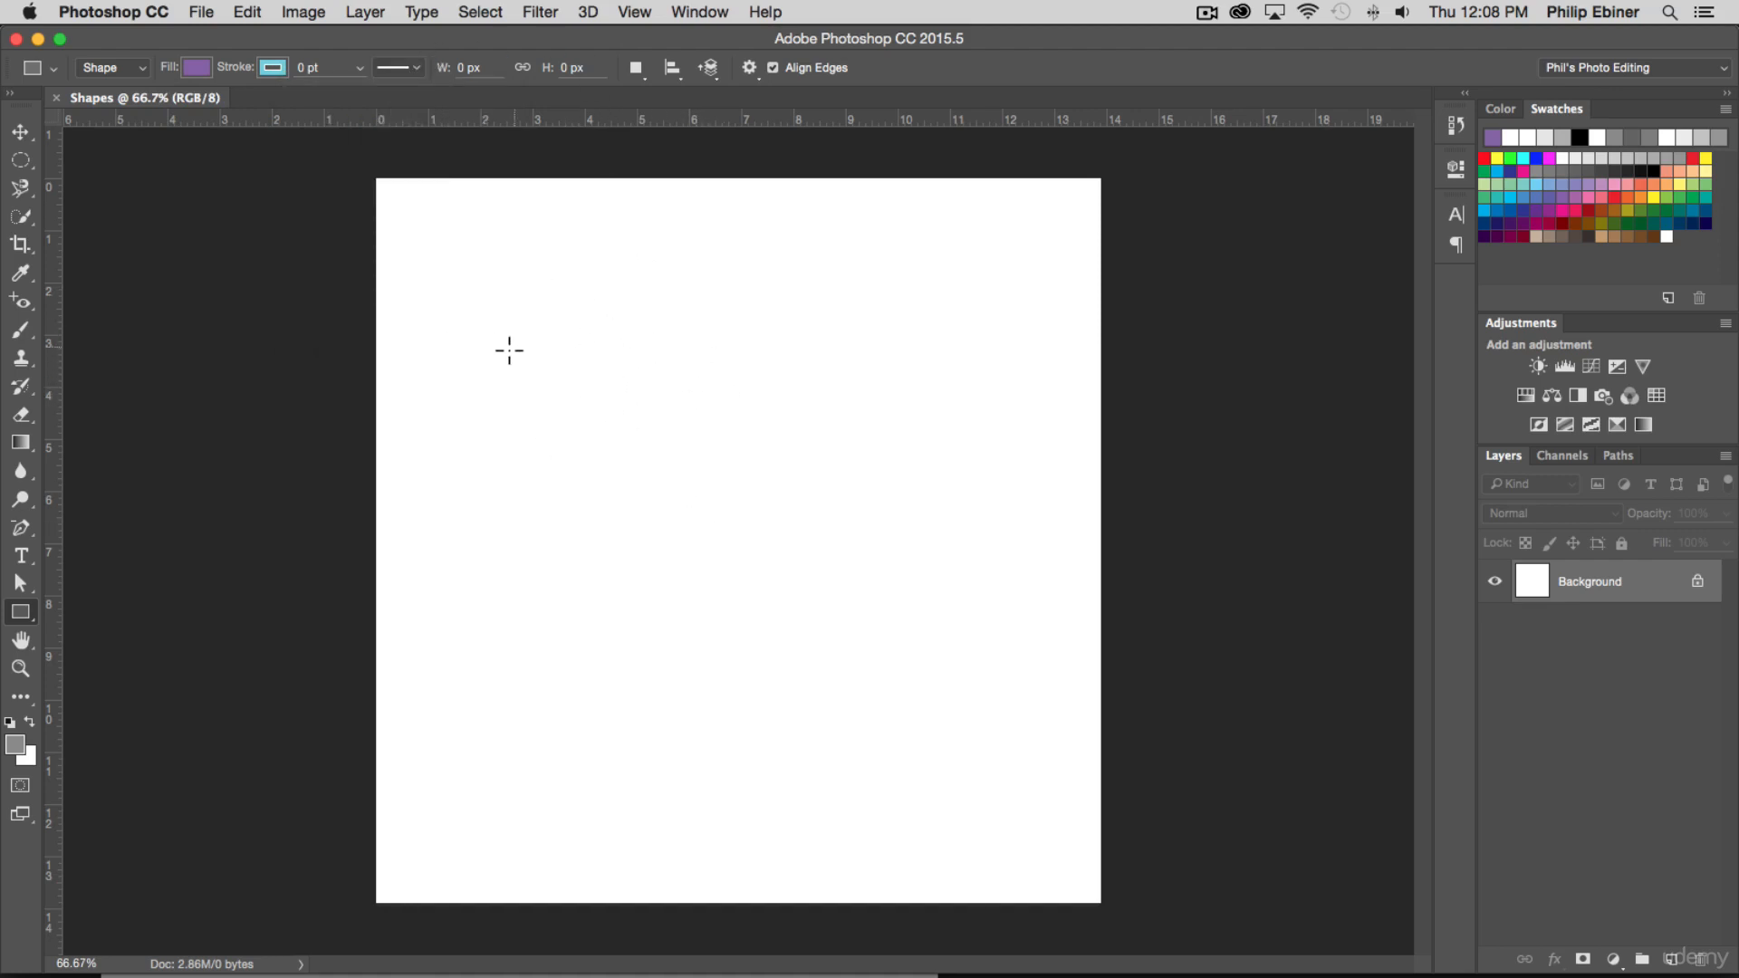
Draw a purple rectangle about 678 by 629 px in the middle of the canvas and collapse its shape properties
drag(503, 318, 994, 773)
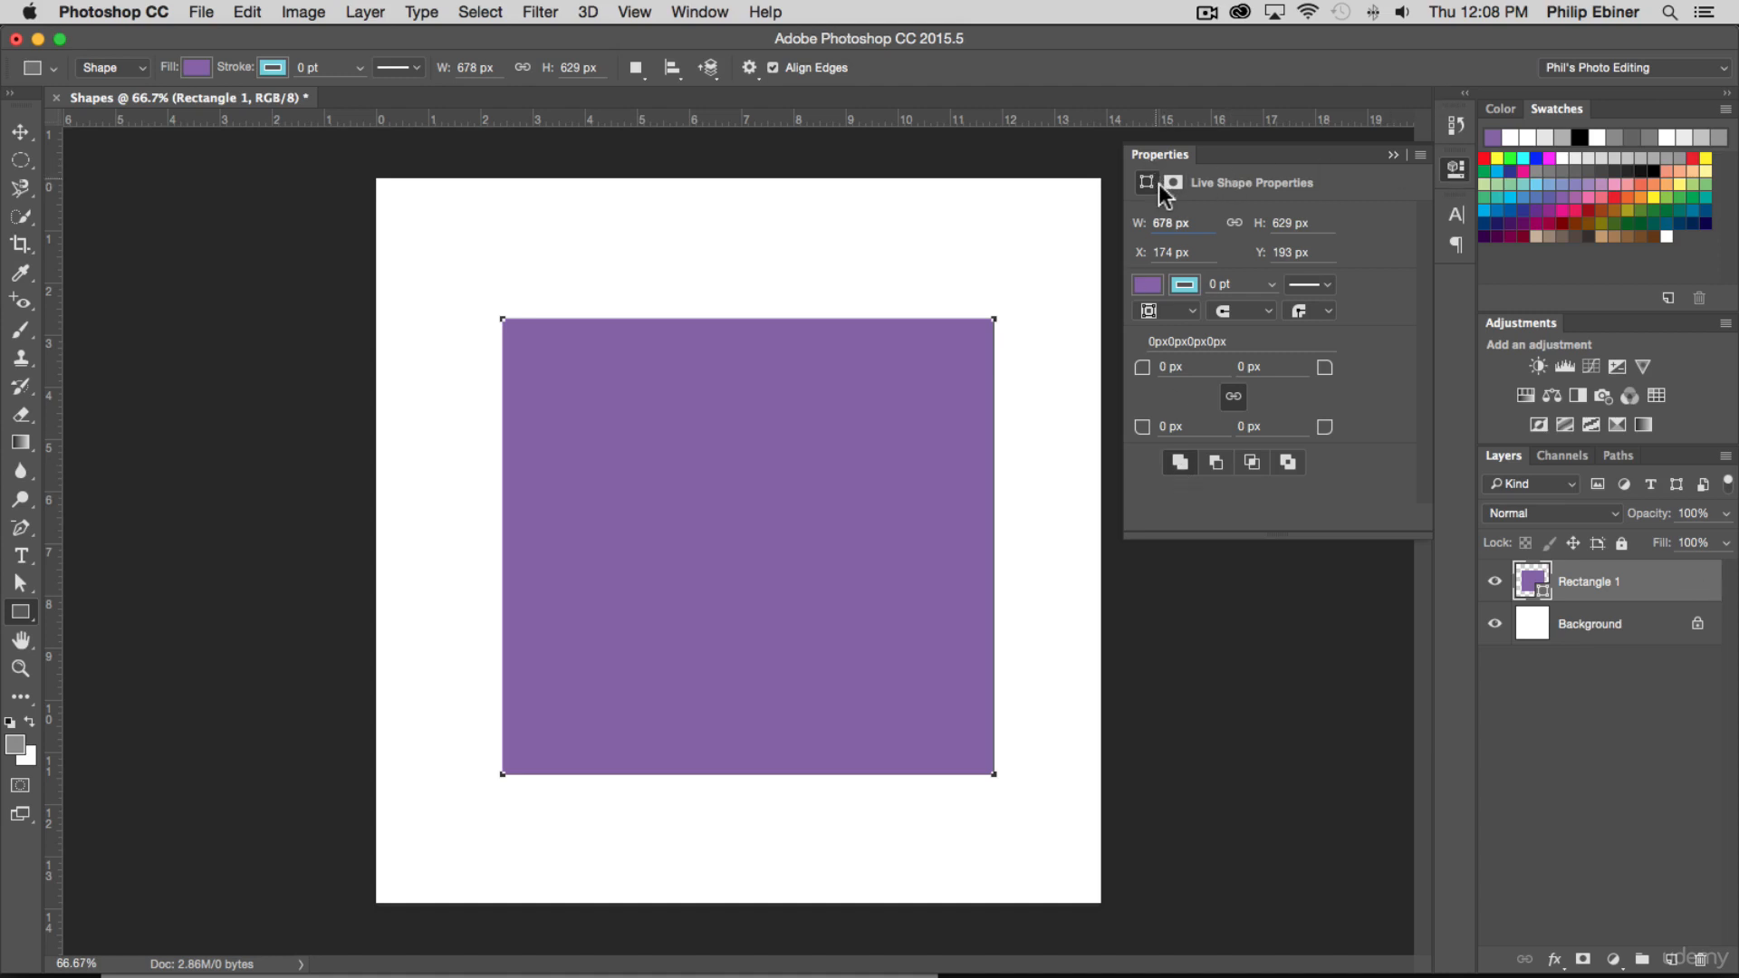
click(1458, 167)
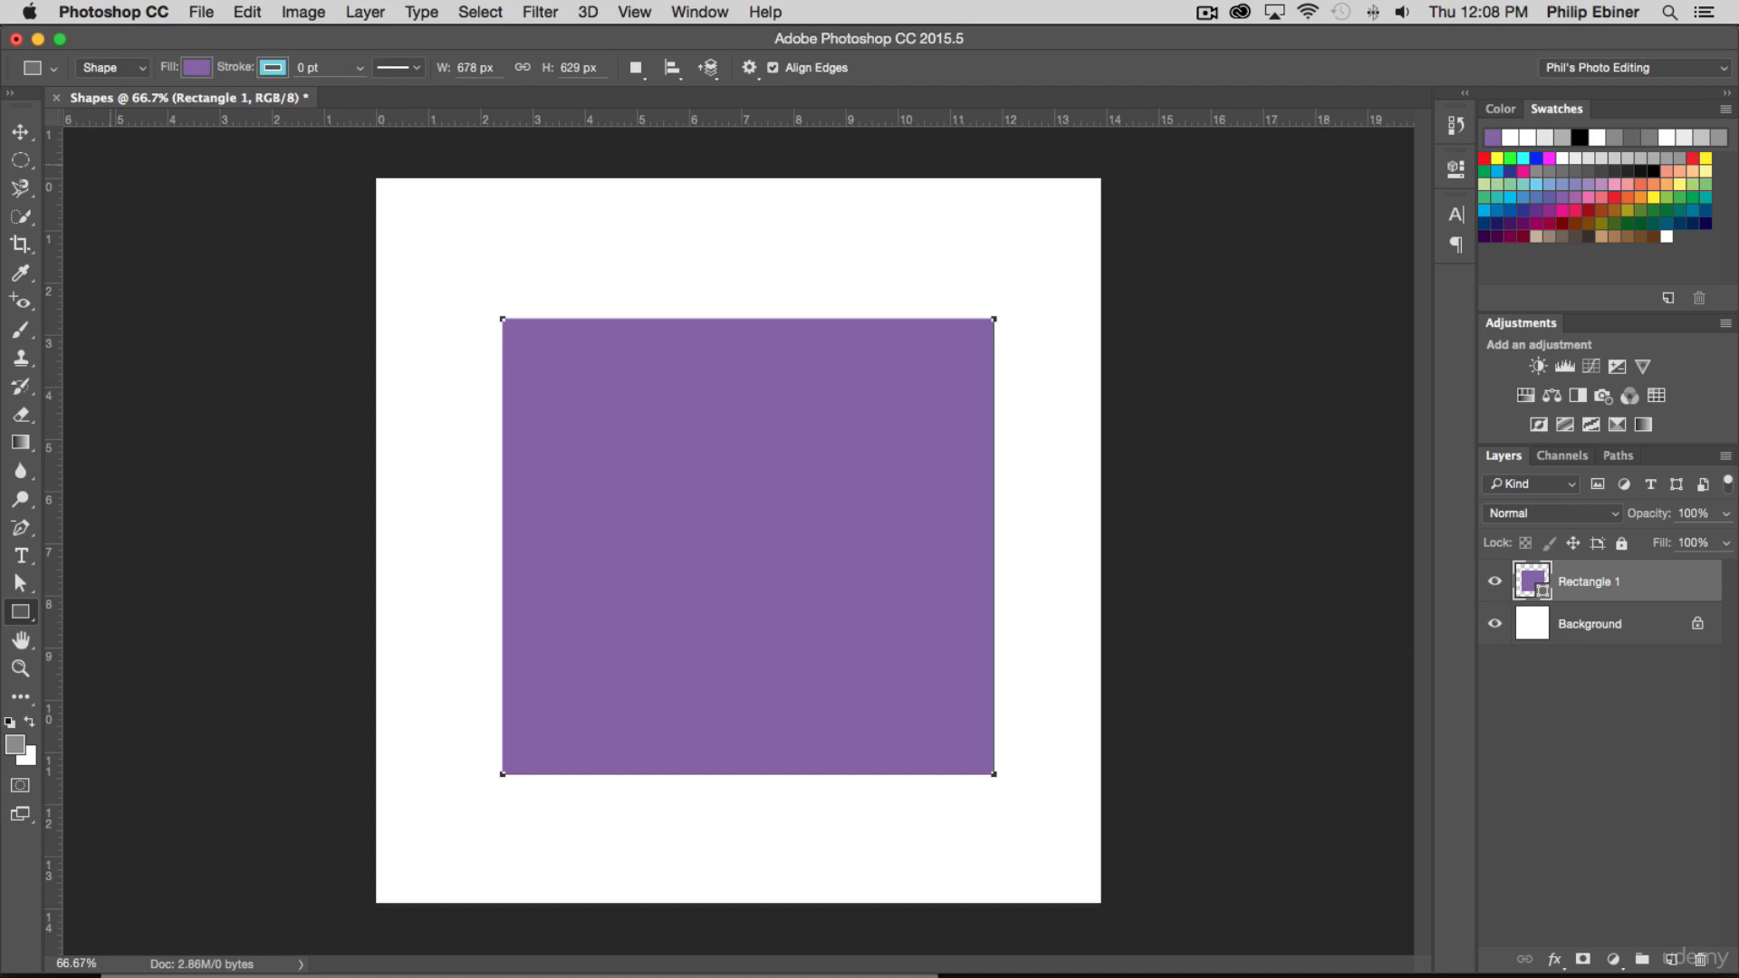
Transform the rectangle into a diamond slightly above the canvas centre, scaled to about 46% width and 51% height and rotated about 42°
click(22, 133)
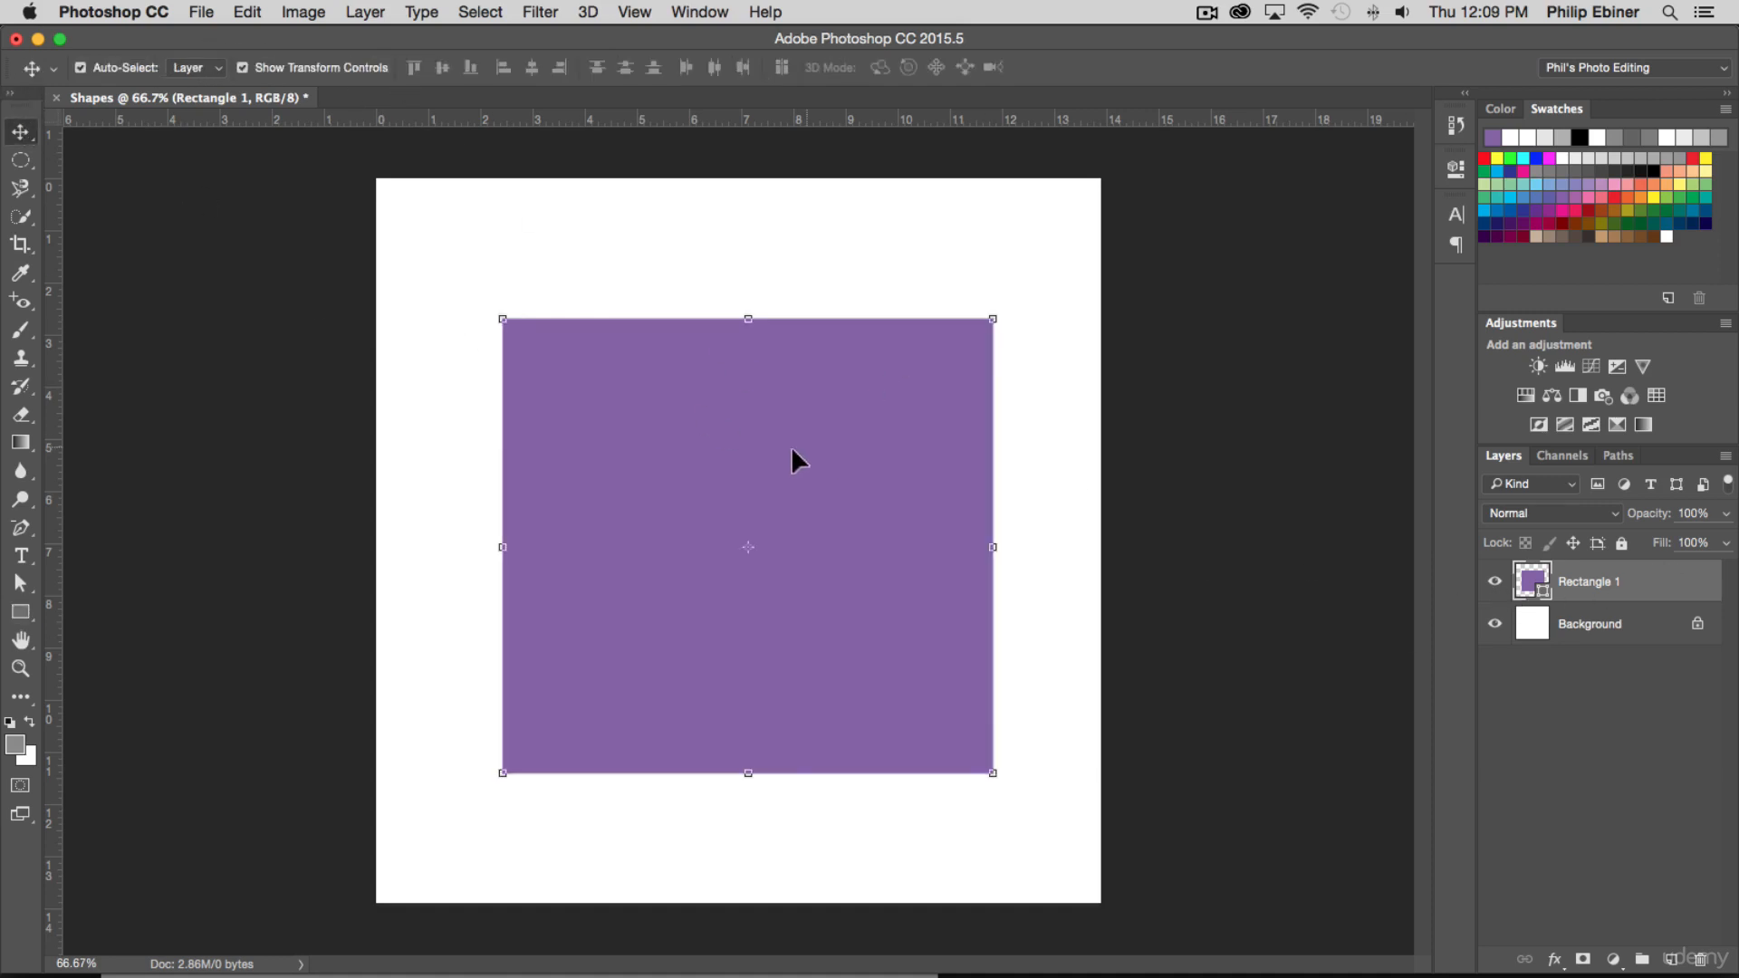
mouse_move(793, 451)
mouse_down()
mouse_move(764, 399)
mouse_move(797, 444)
mouse_up()
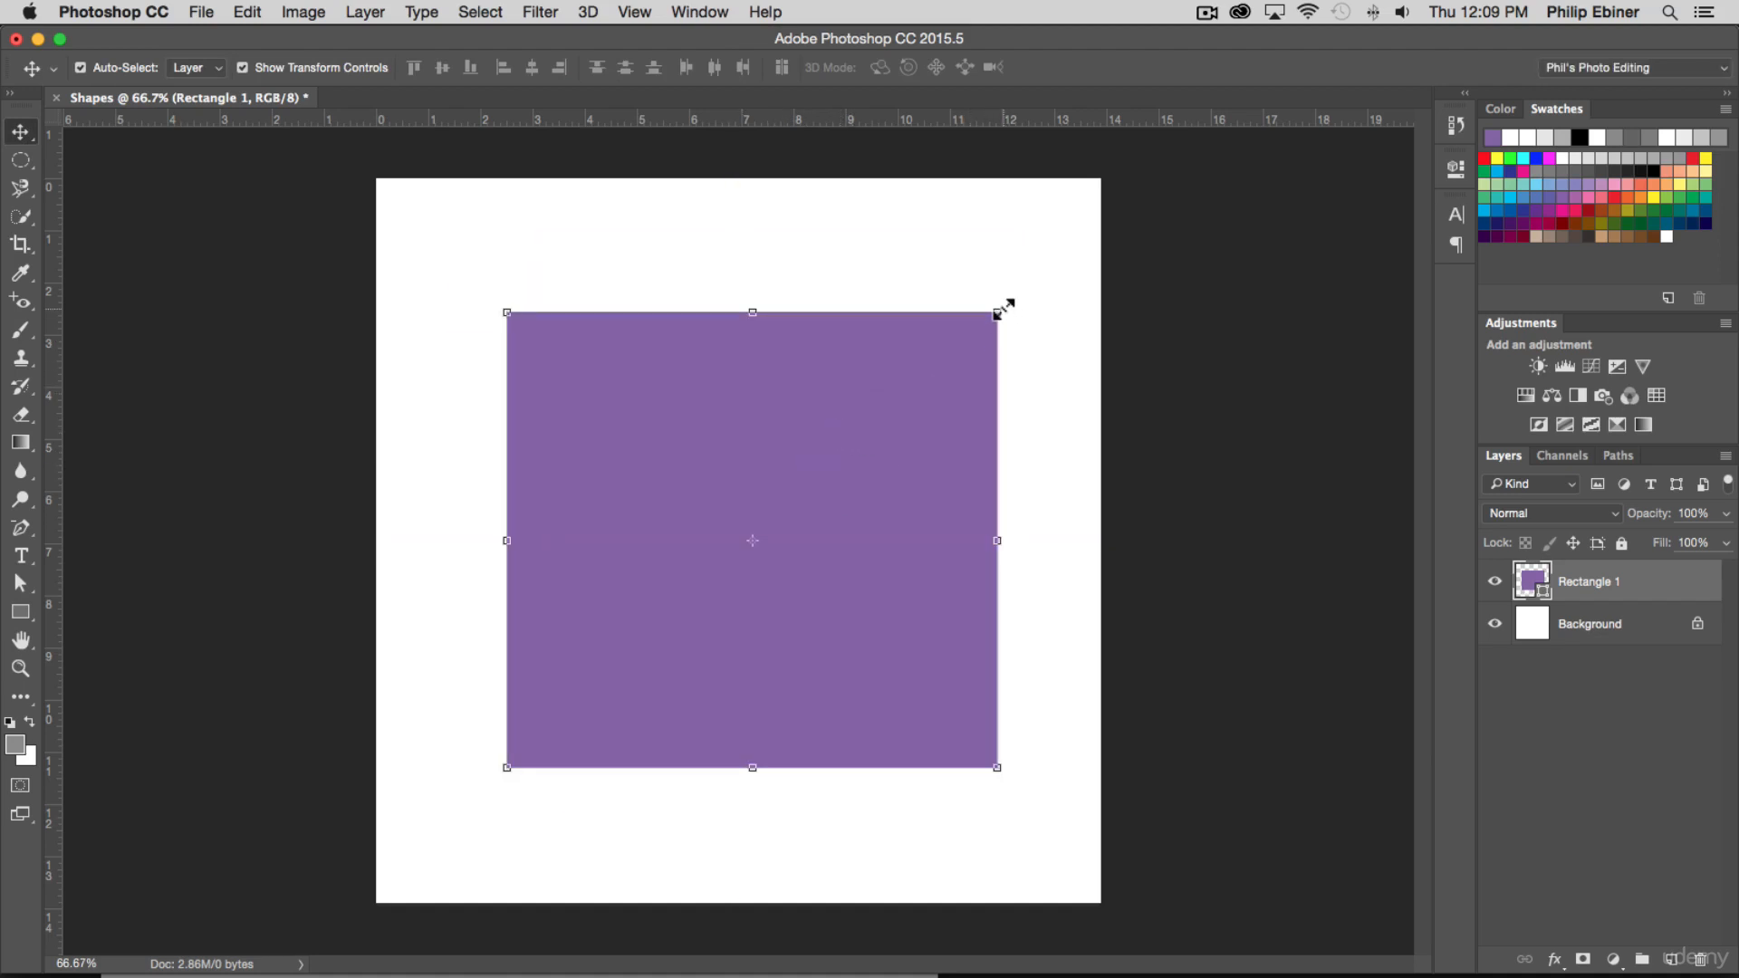
drag(1001, 309, 963, 325)
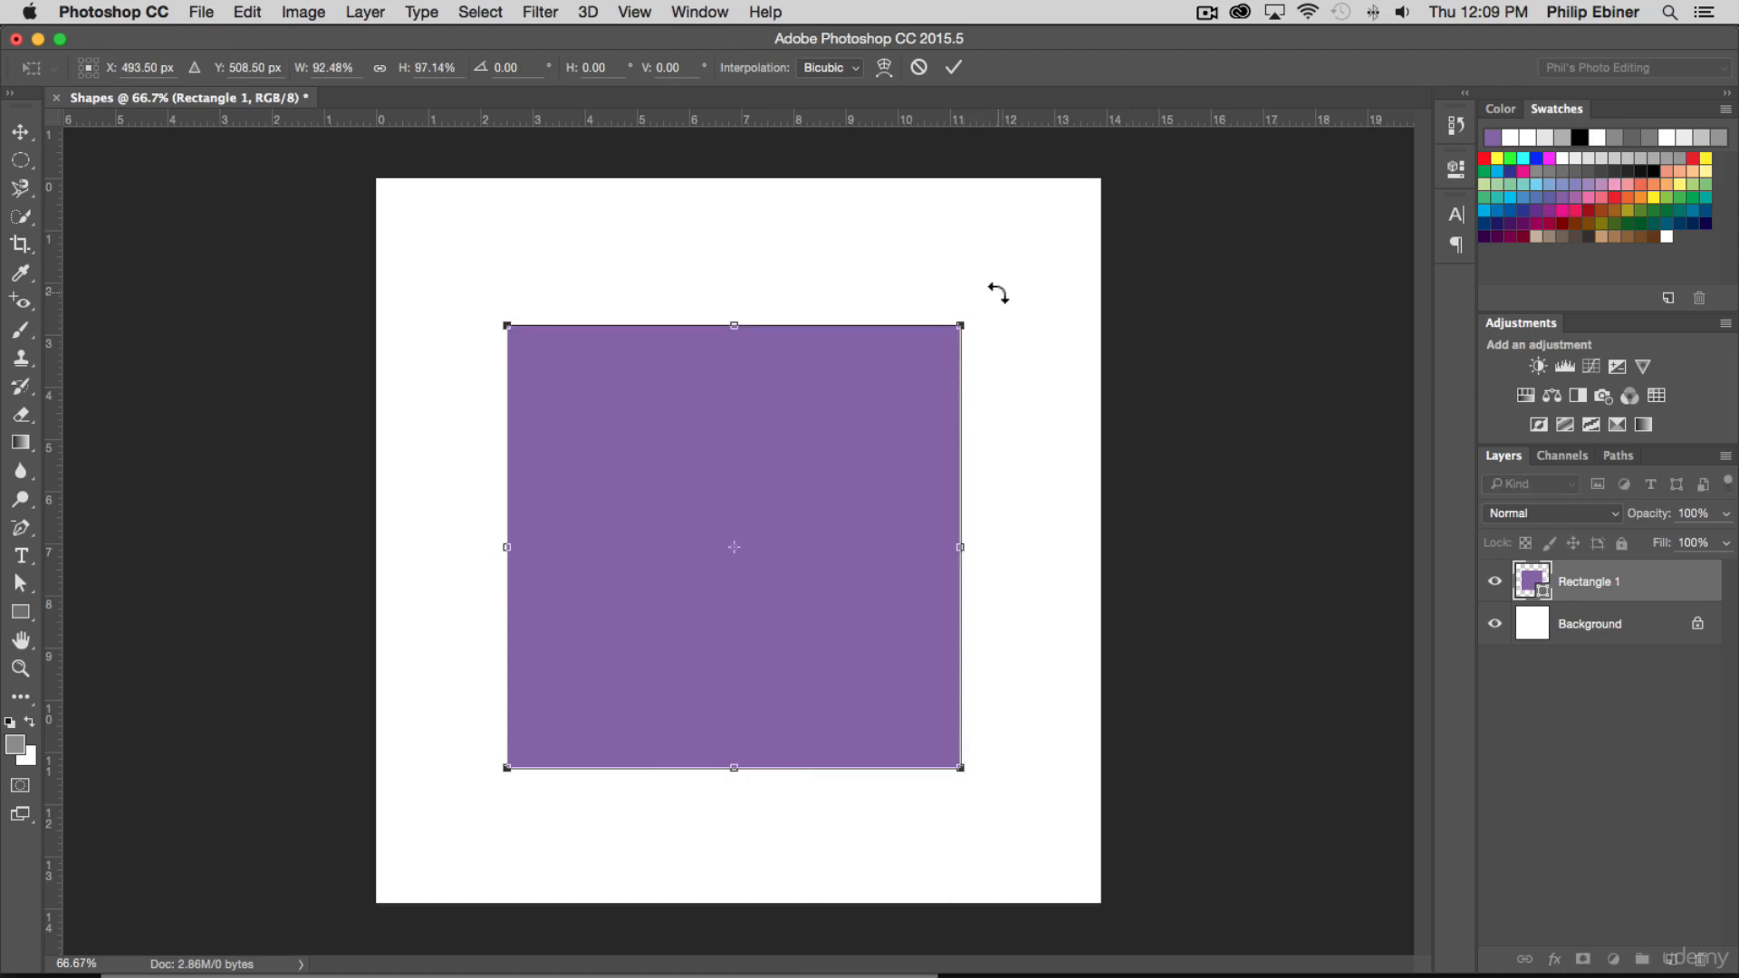
drag(994, 275, 771, 567)
drag(495, 473, 547, 459)
drag(635, 512, 741, 386)
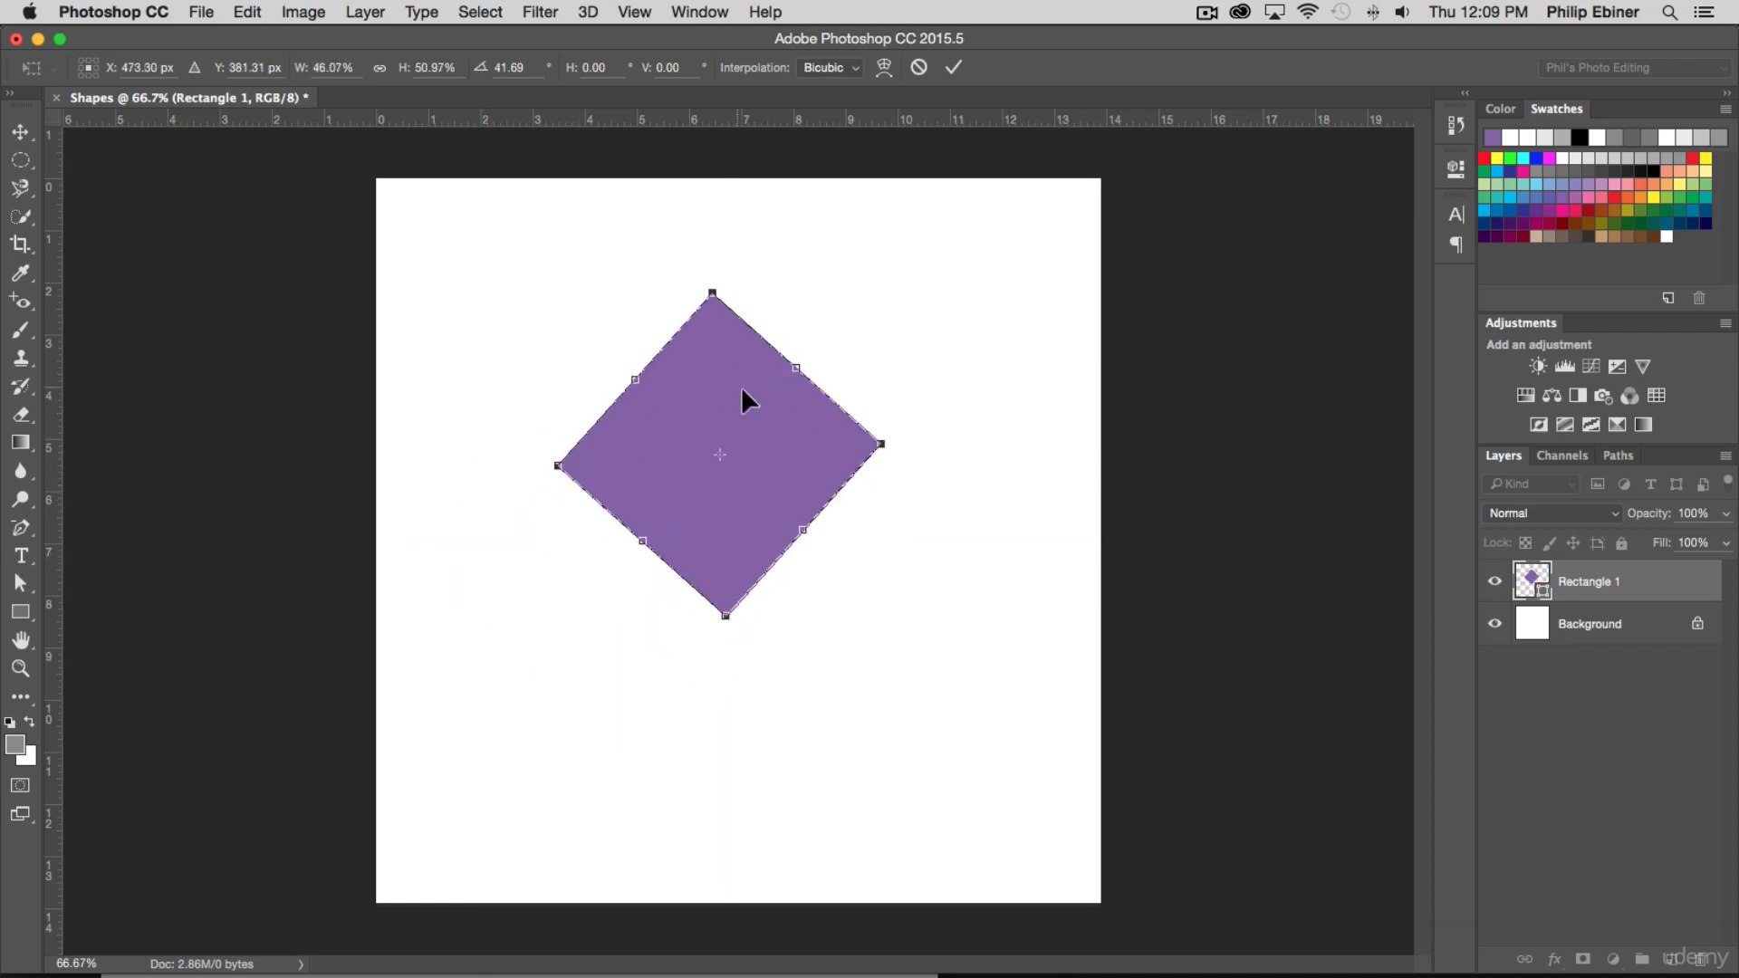
drag(816, 443, 829, 488)
key(Return)
click(939, 463)
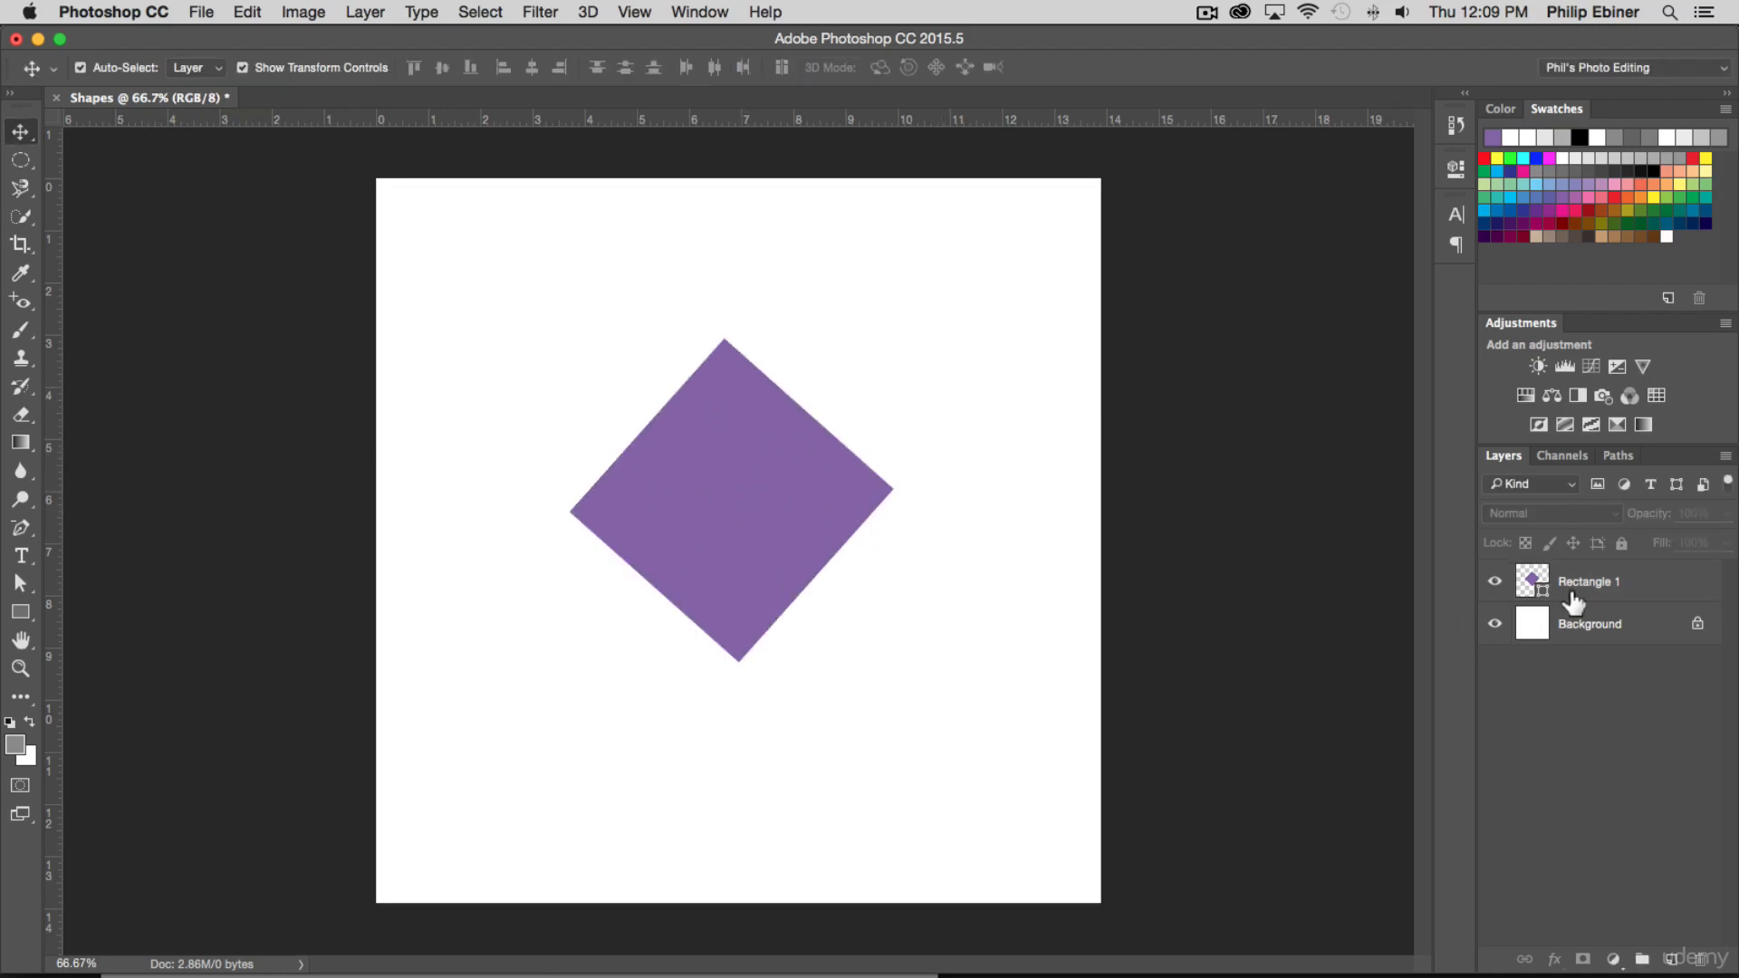
Give the Rectangle 1 shape a black stroke about 17.89 pt wide
click(1533, 584)
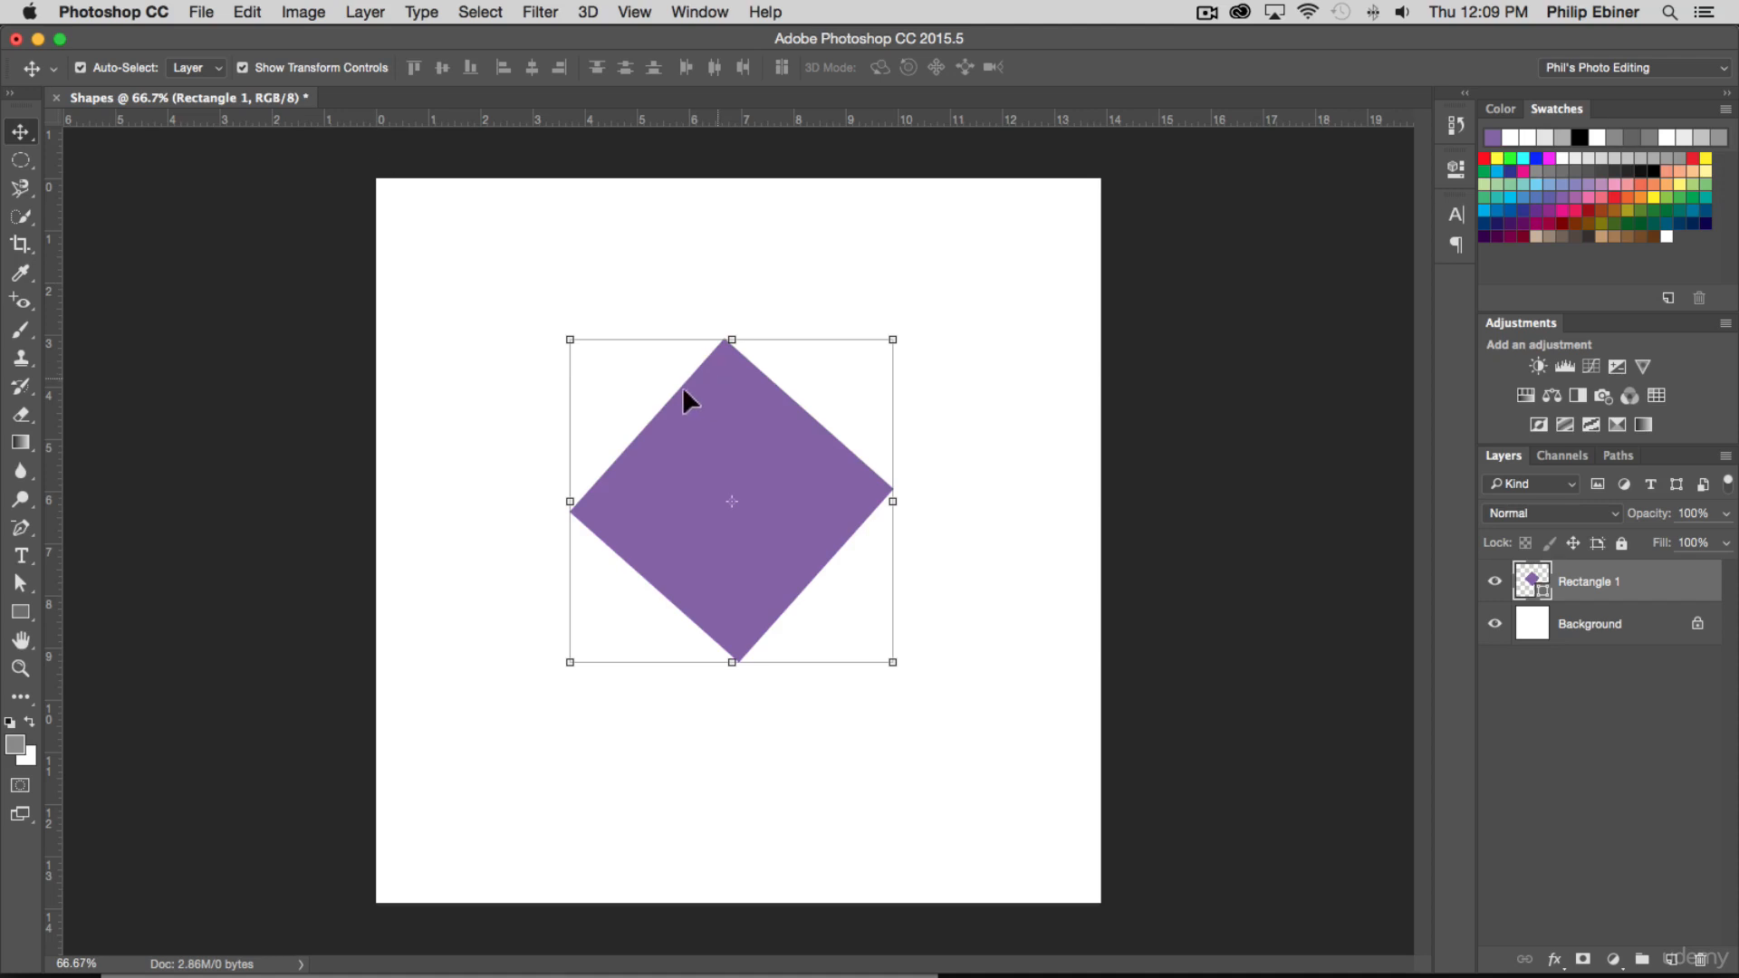
click(20, 612)
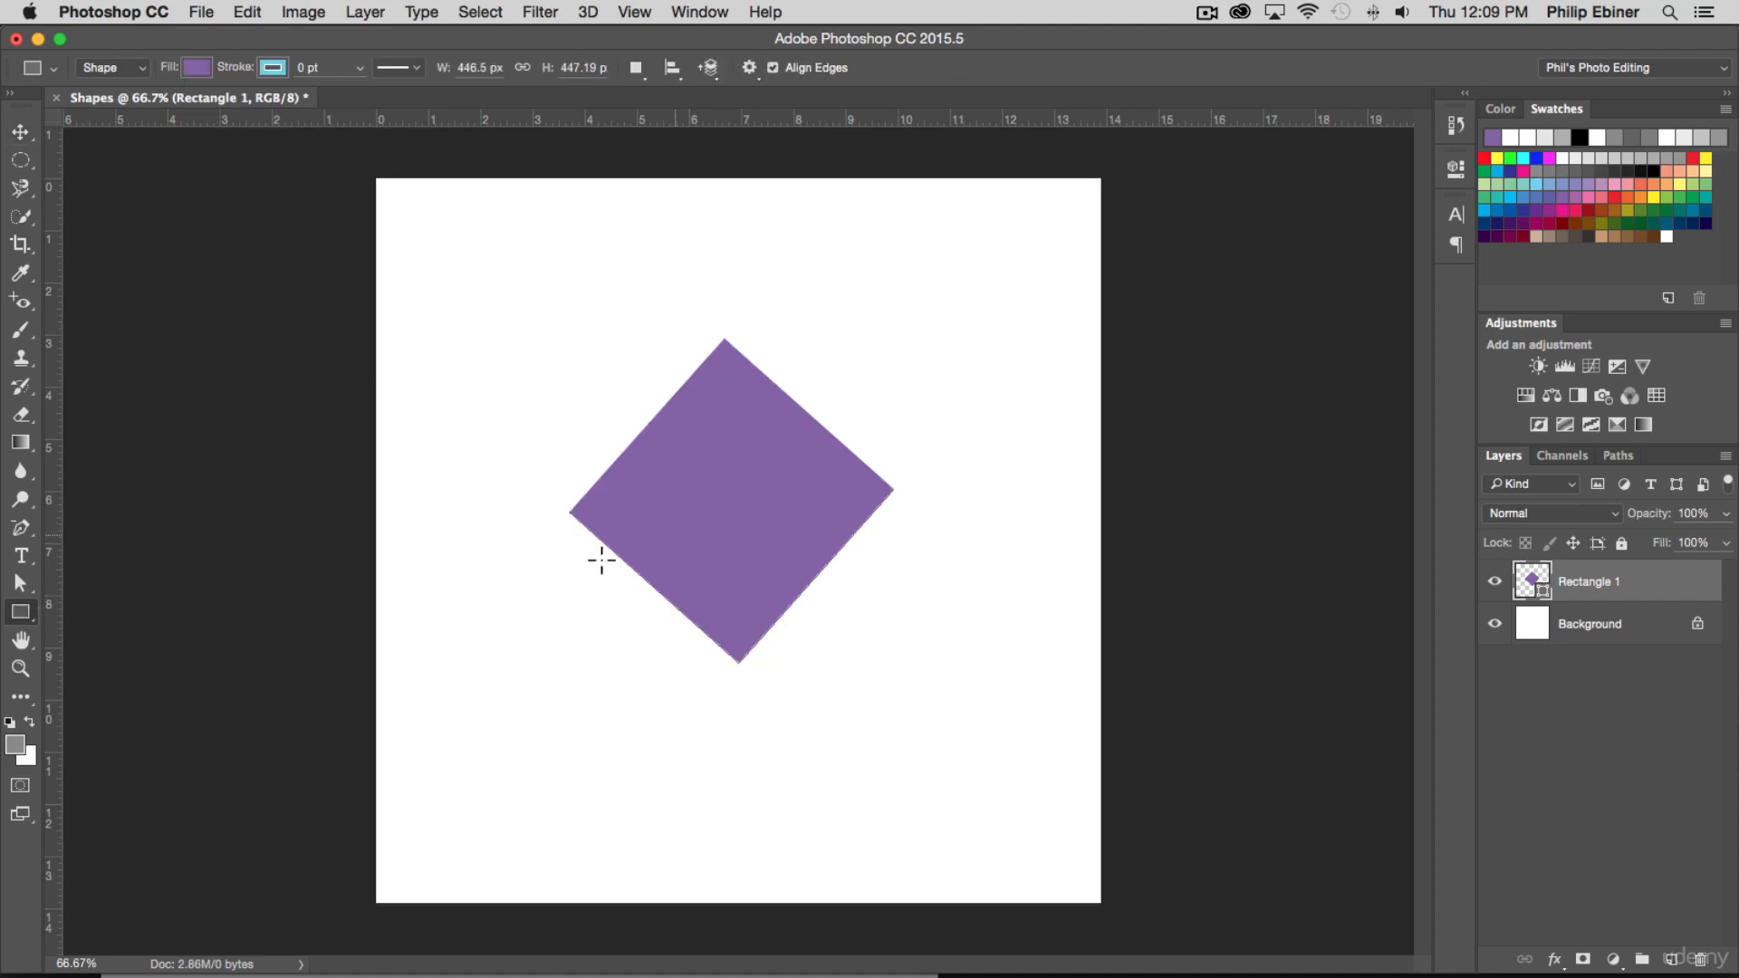
click(274, 68)
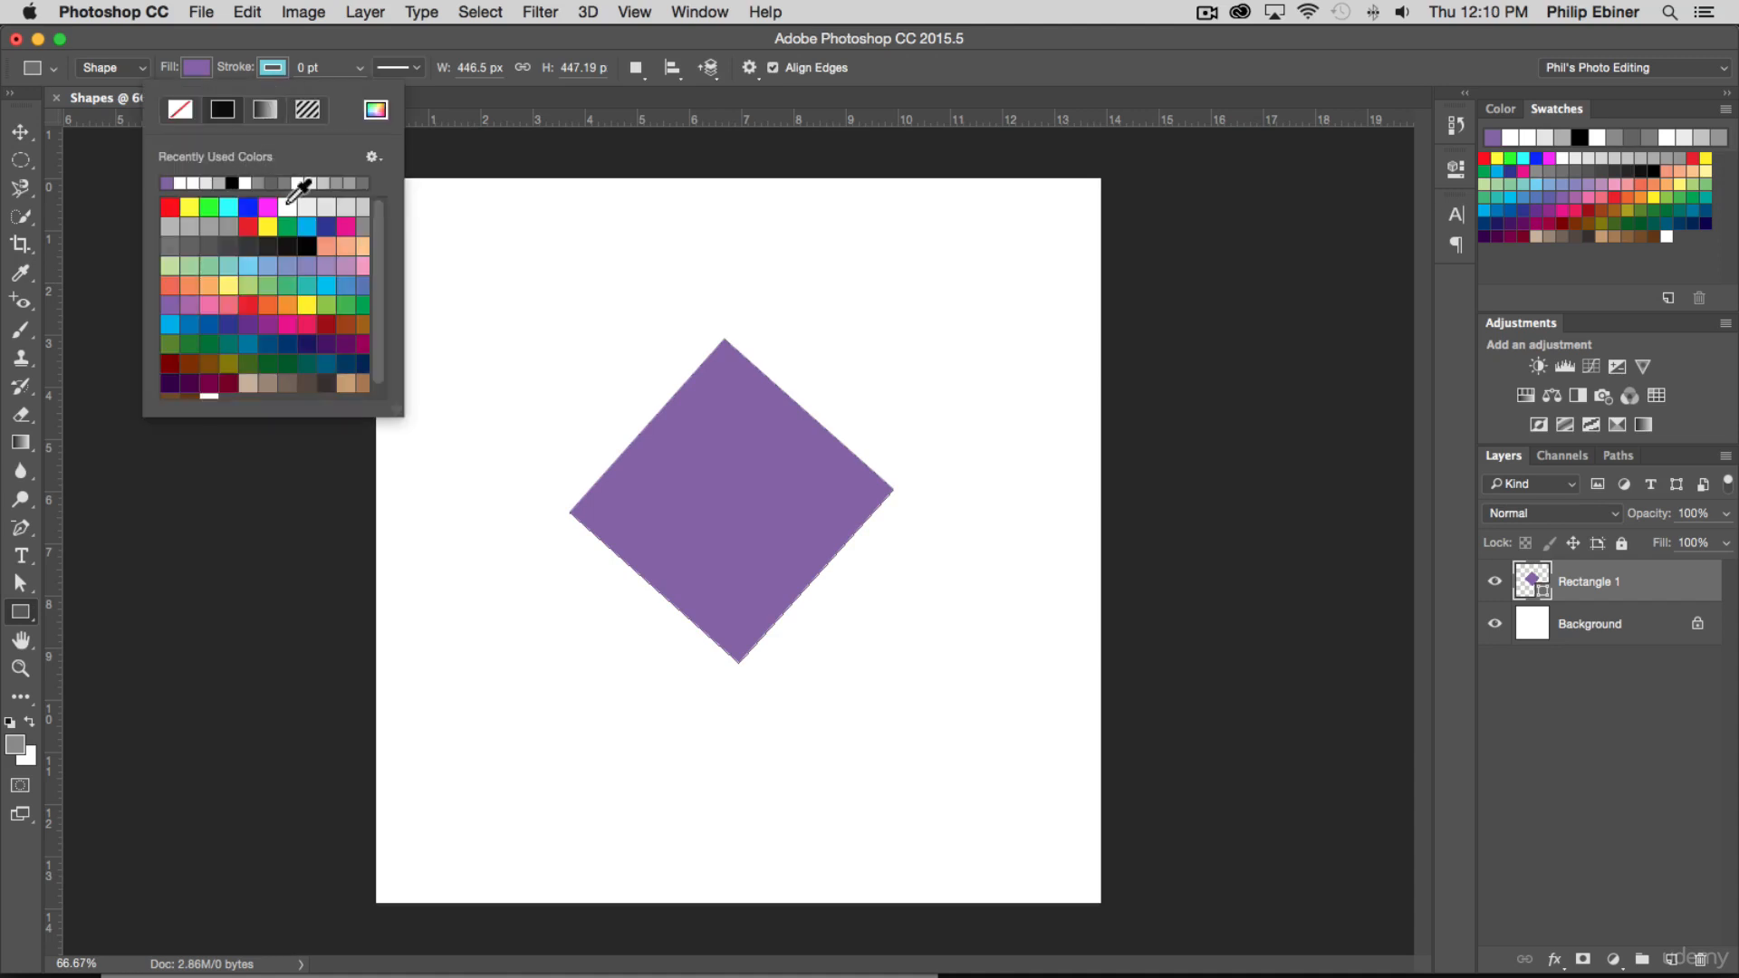
click(233, 182)
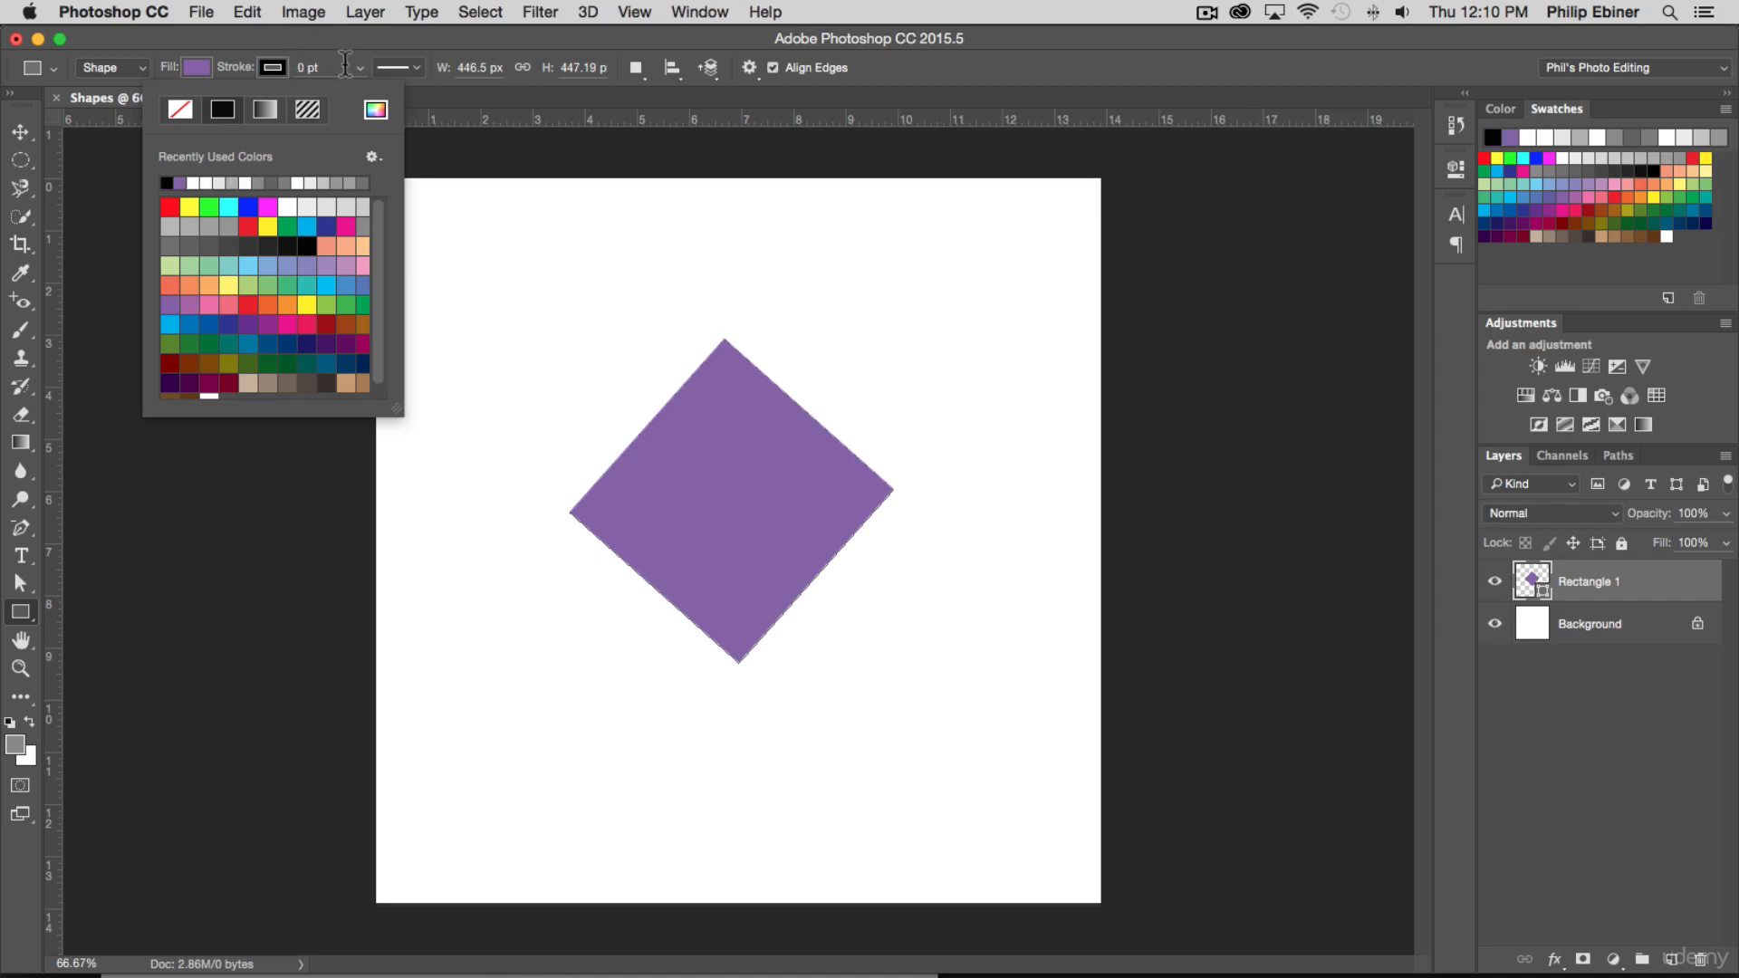
click(366, 56)
click(357, 74)
drag(373, 92, 400, 94)
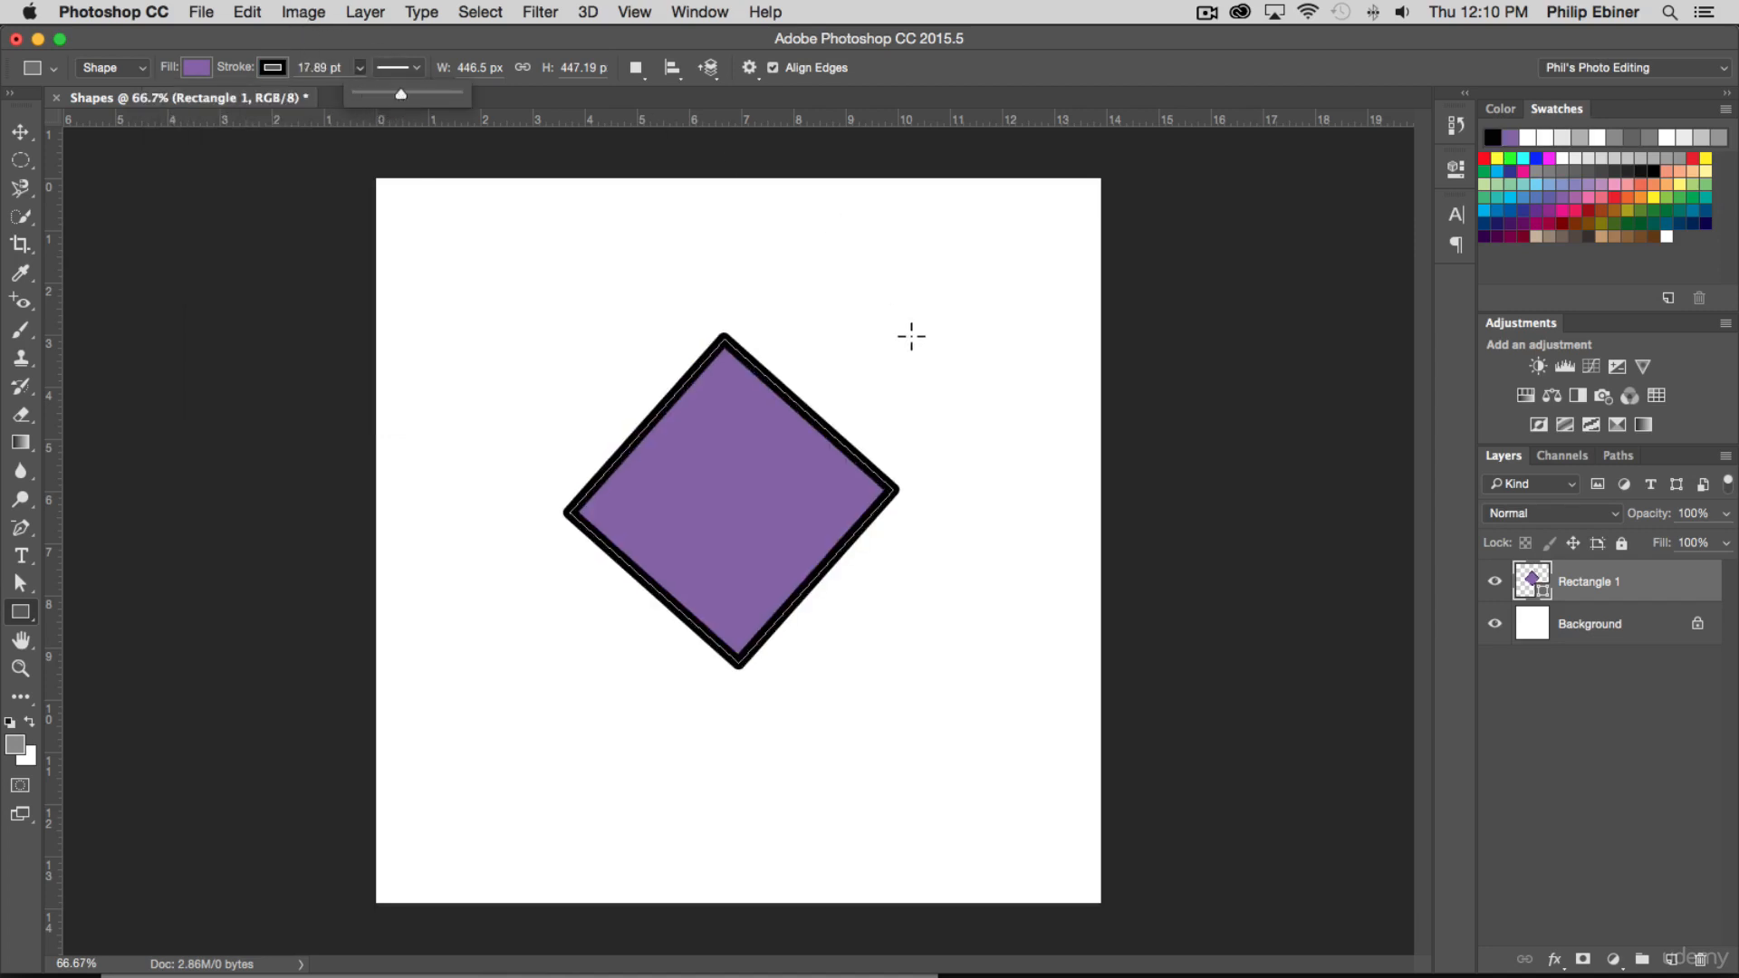
Make the diamond's outline dotted and set its stroke alignment to Center after trying Outside
click(419, 67)
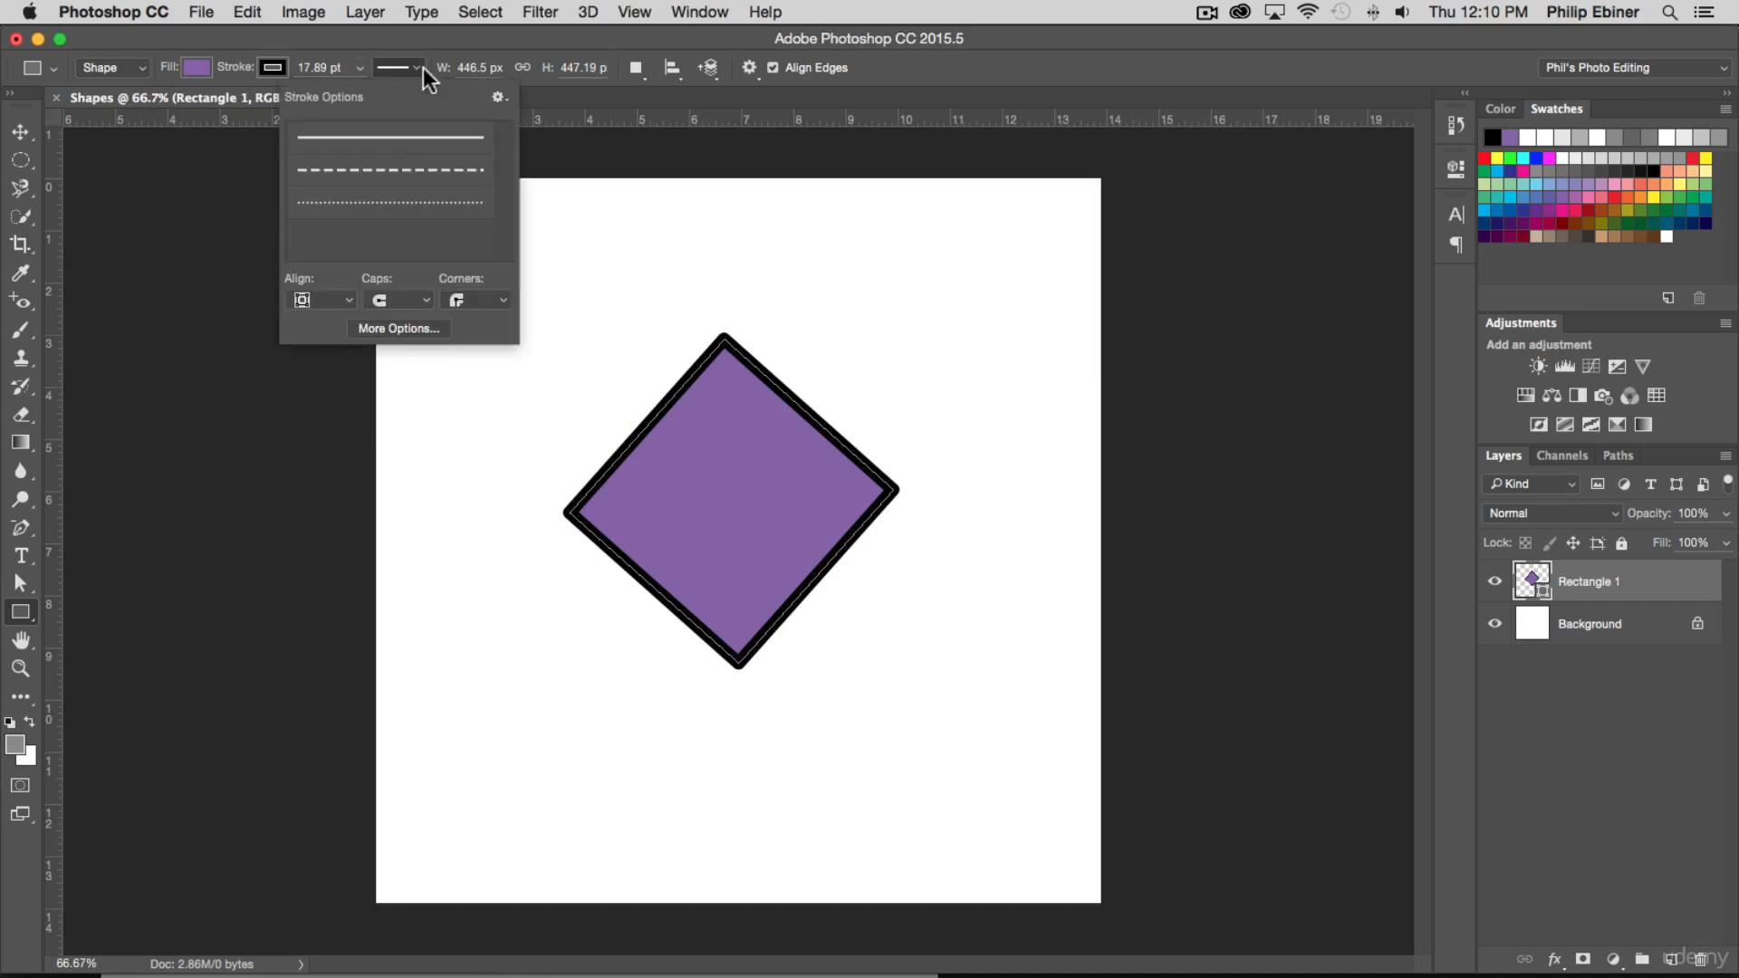
click(404, 202)
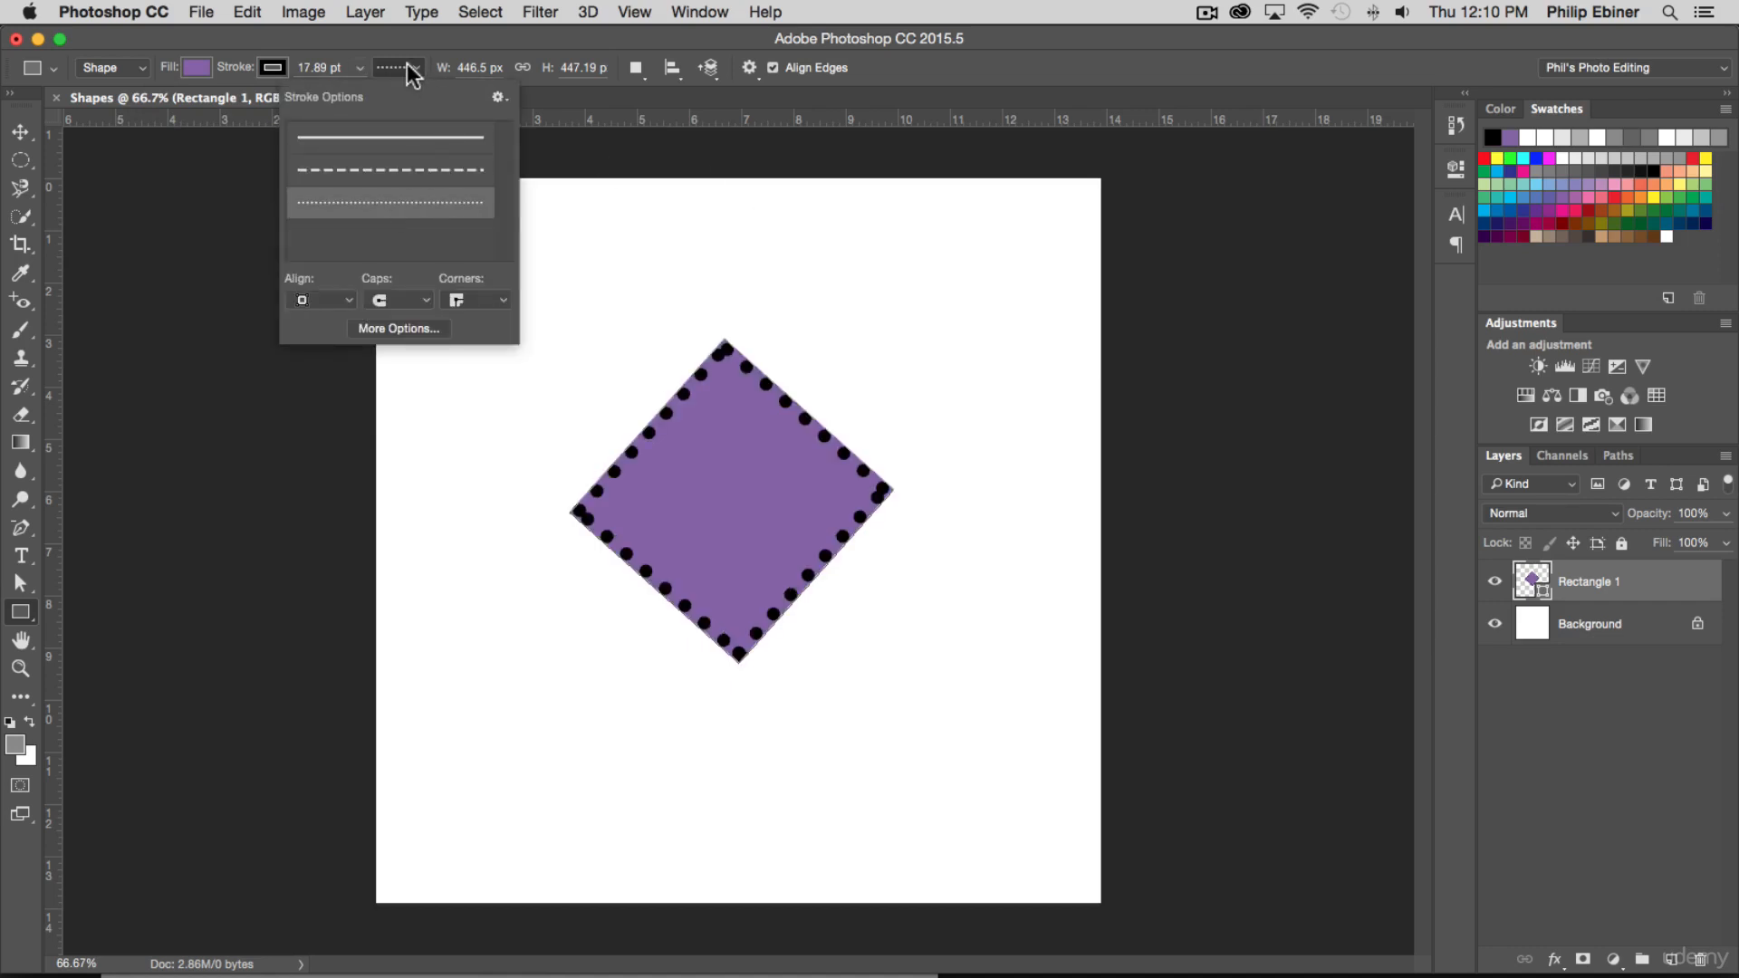
click(385, 328)
drag(839, 321, 1049, 149)
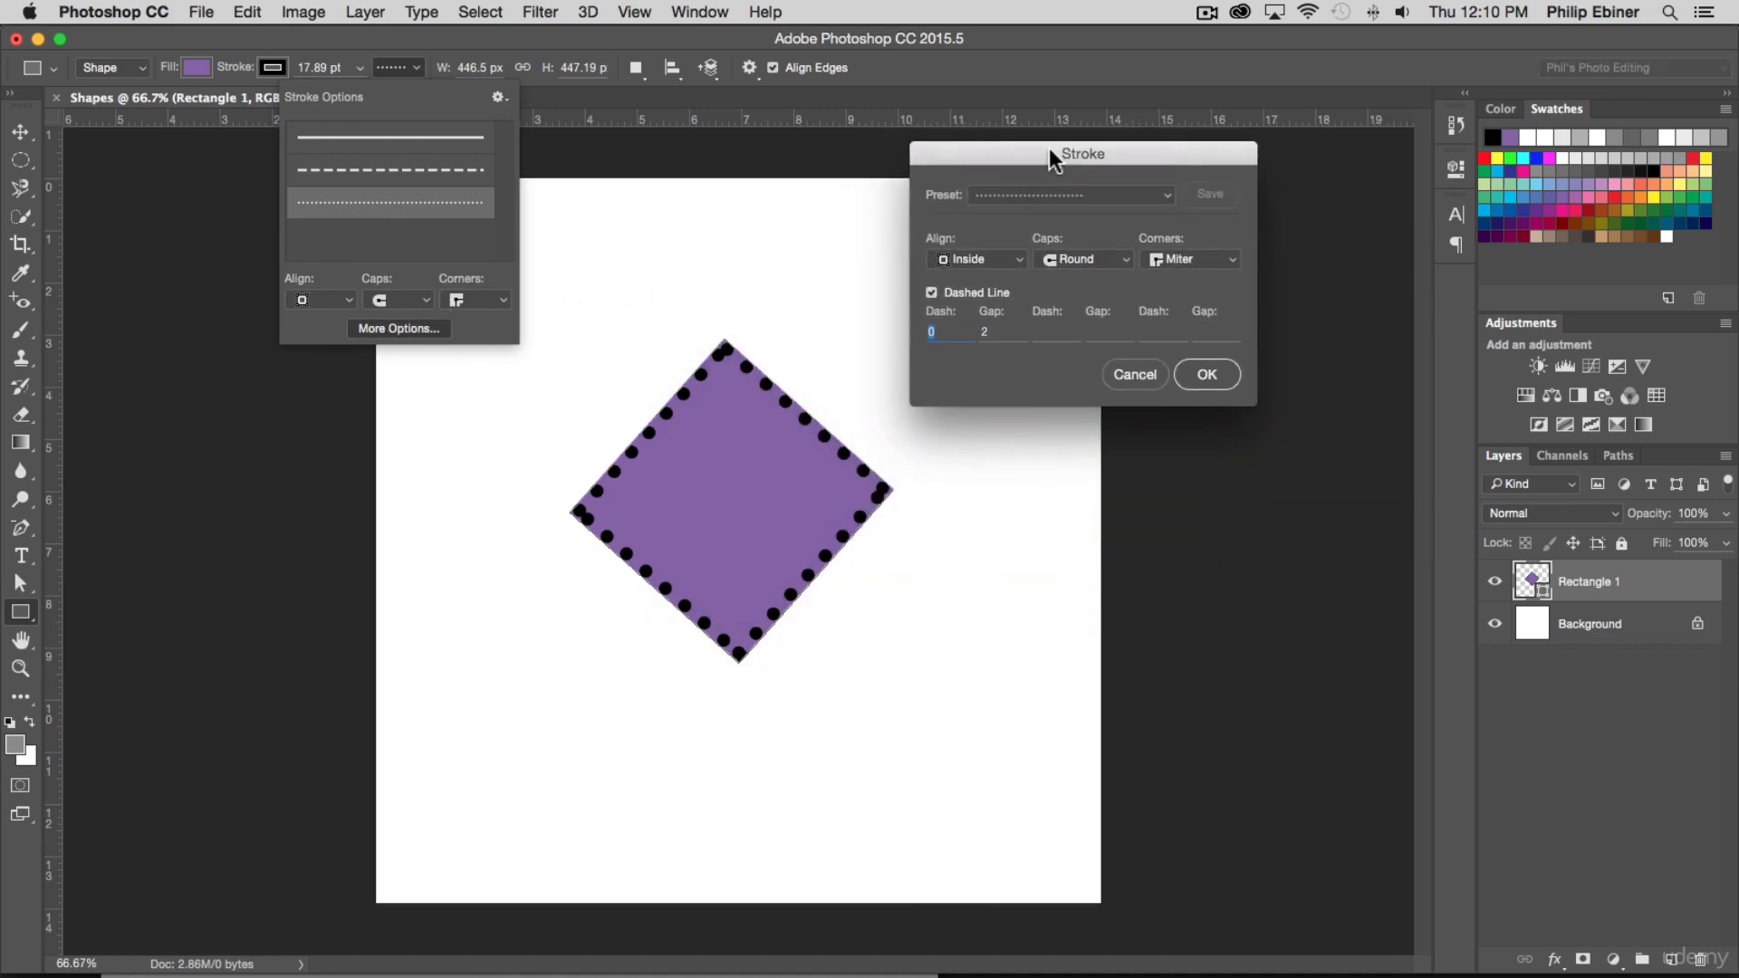
click(971, 256)
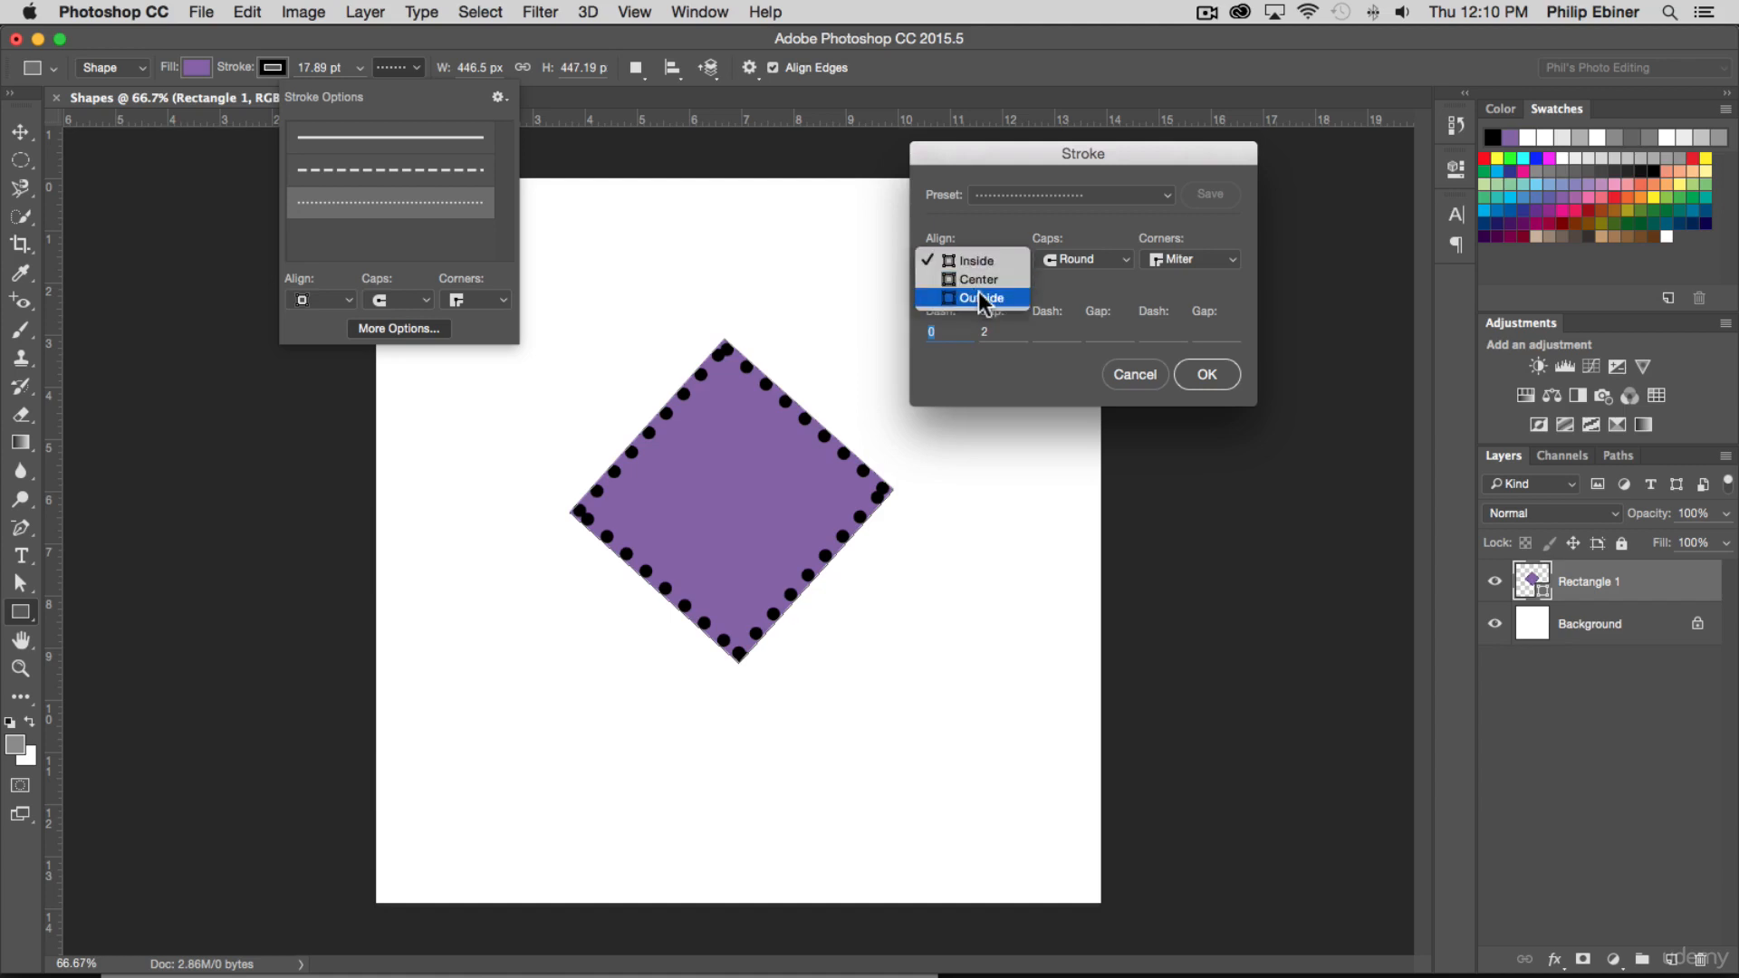
click(978, 292)
click(991, 259)
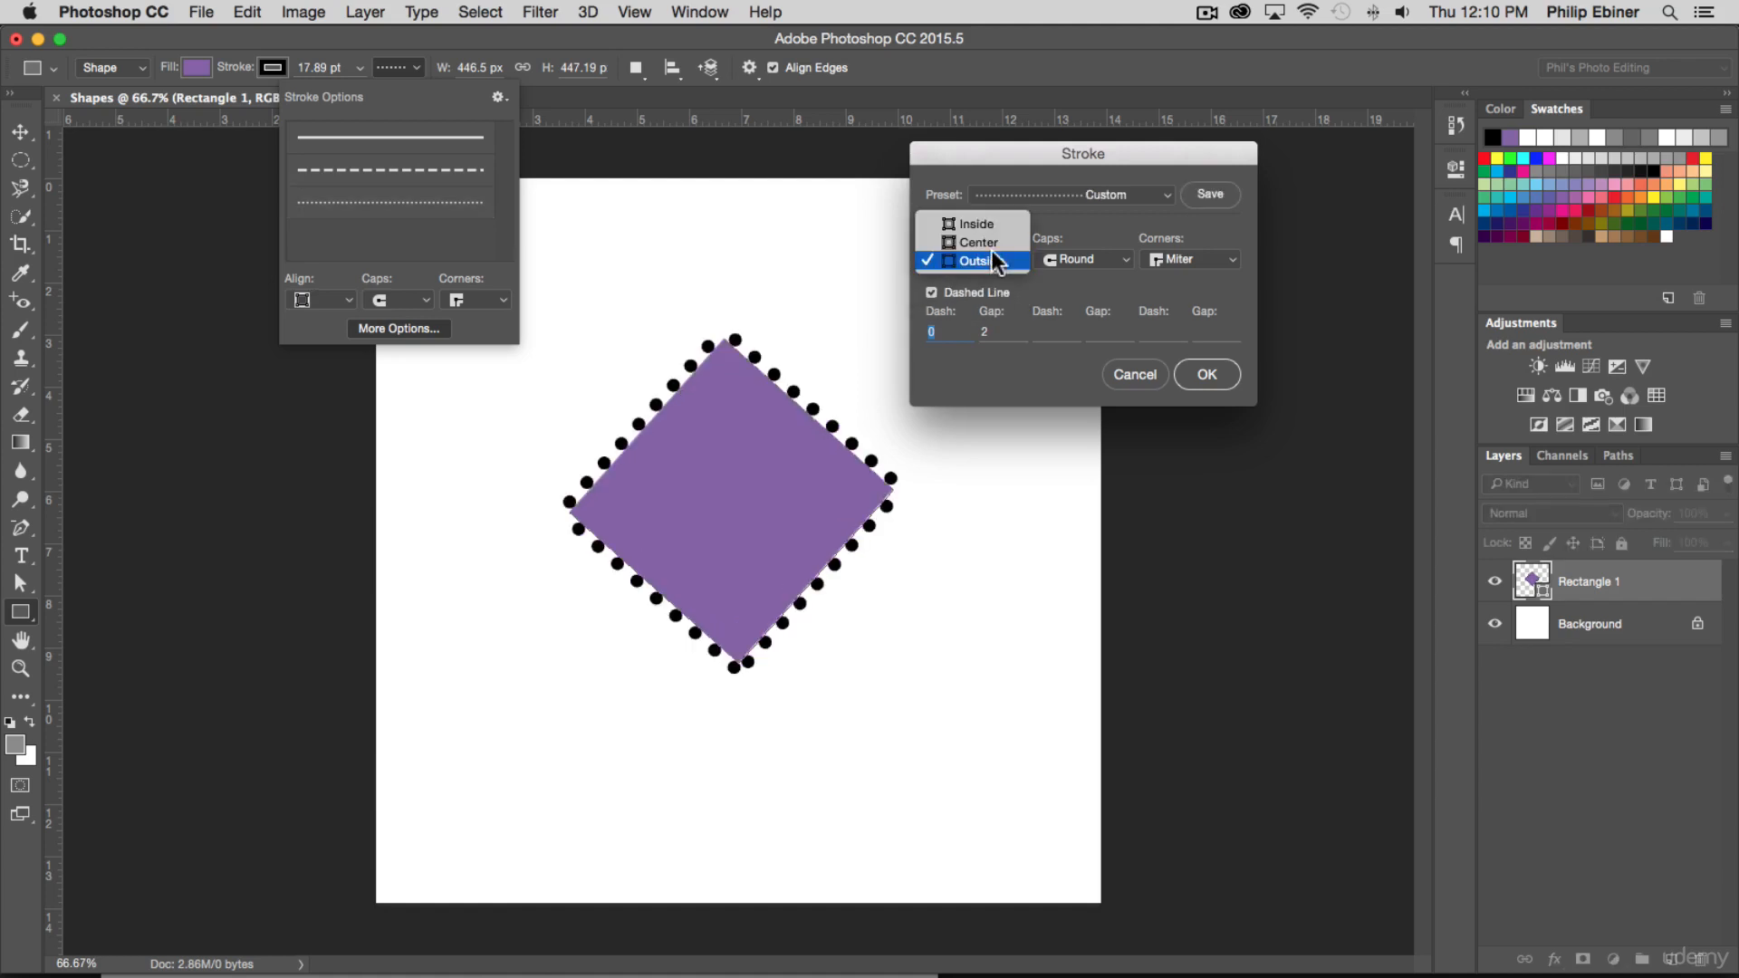
click(996, 245)
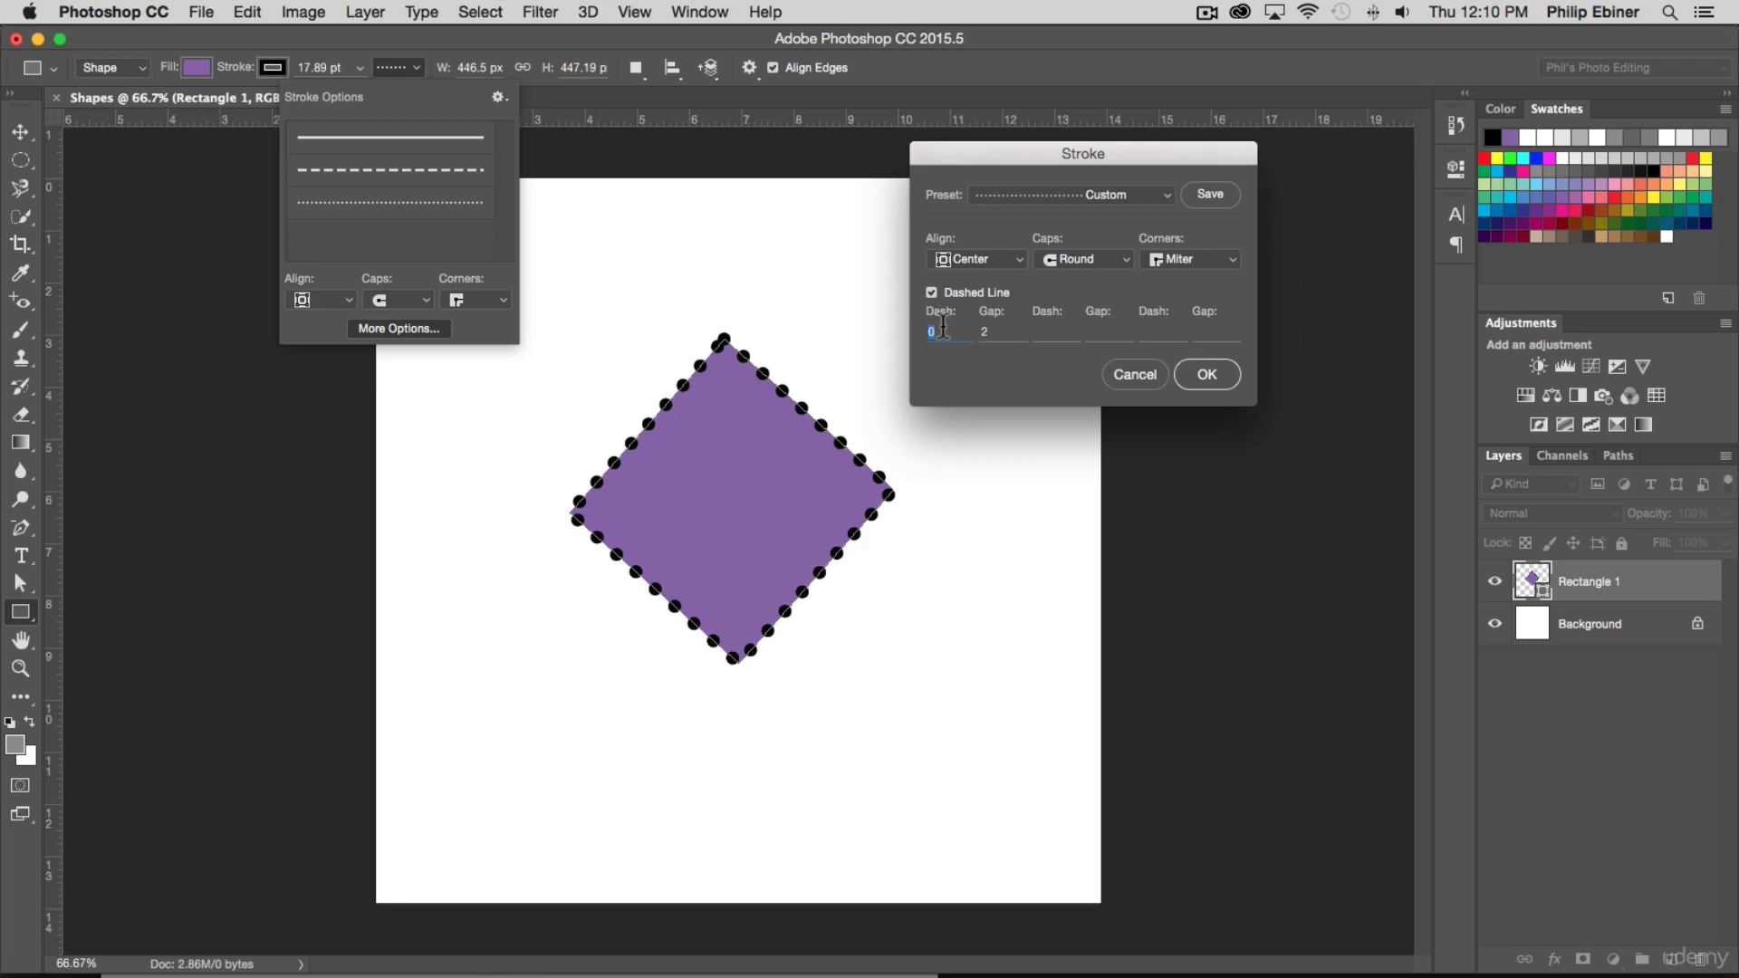
Set the stroke's dashed line pattern to dash 5, gap 5, dash 3, gap 3, with Butt caps
text(5)
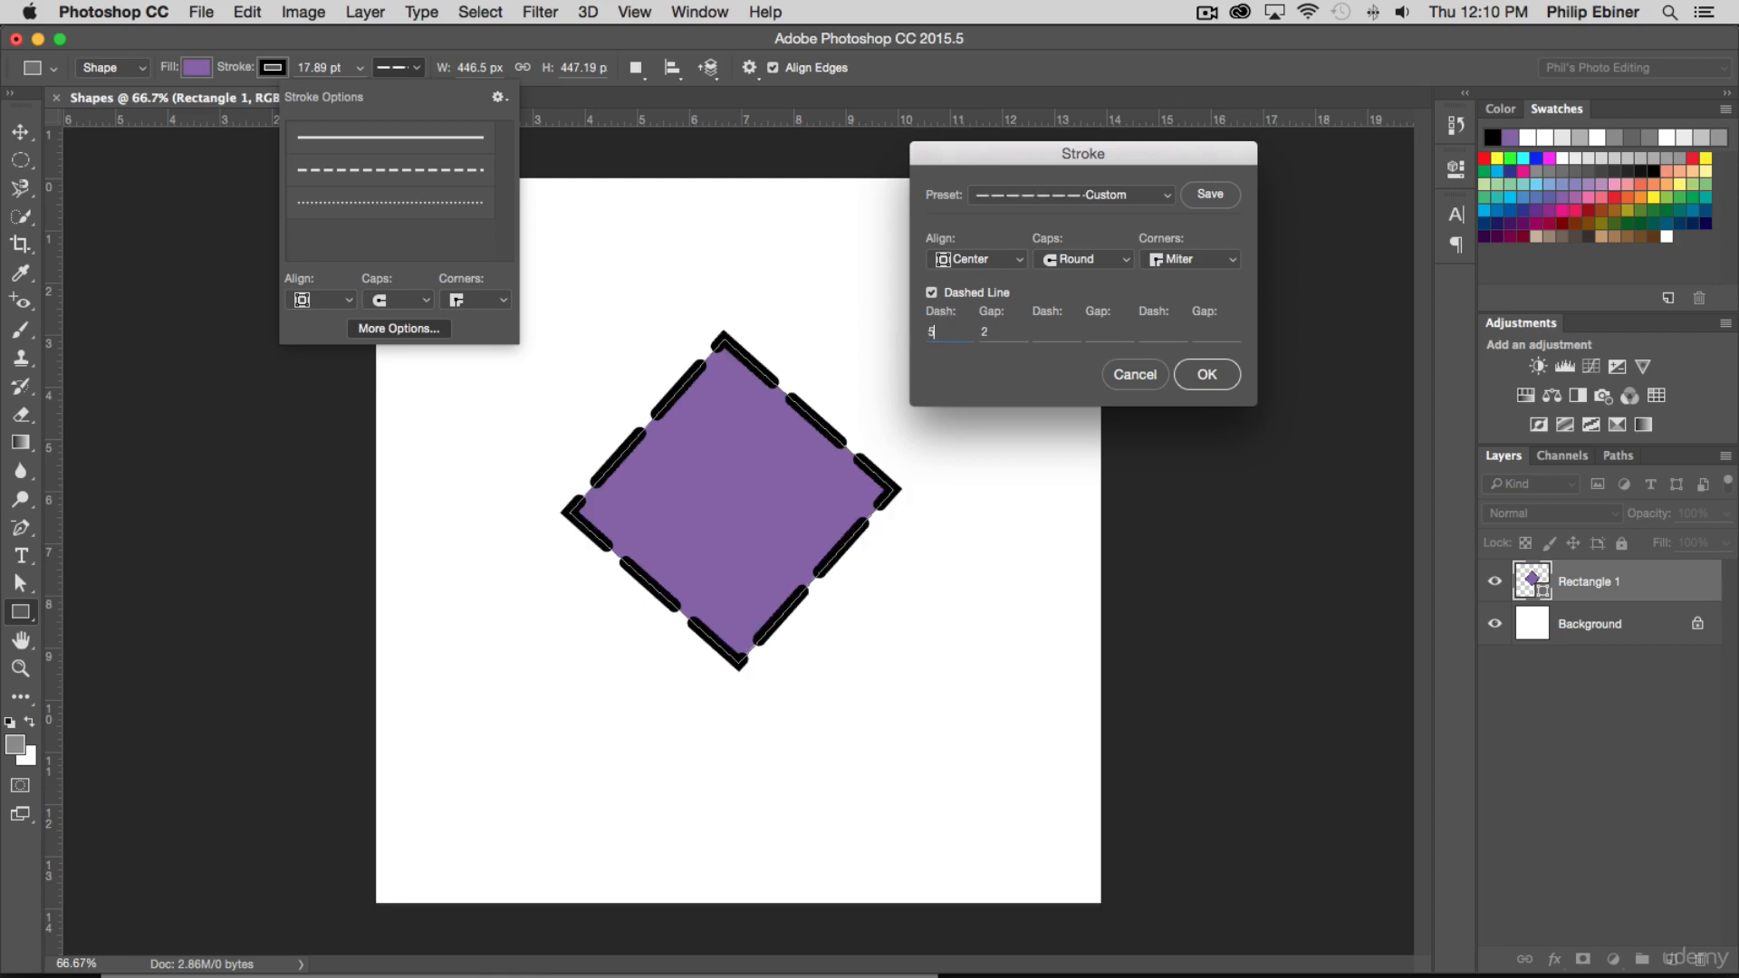
key(Tab)
text(1)
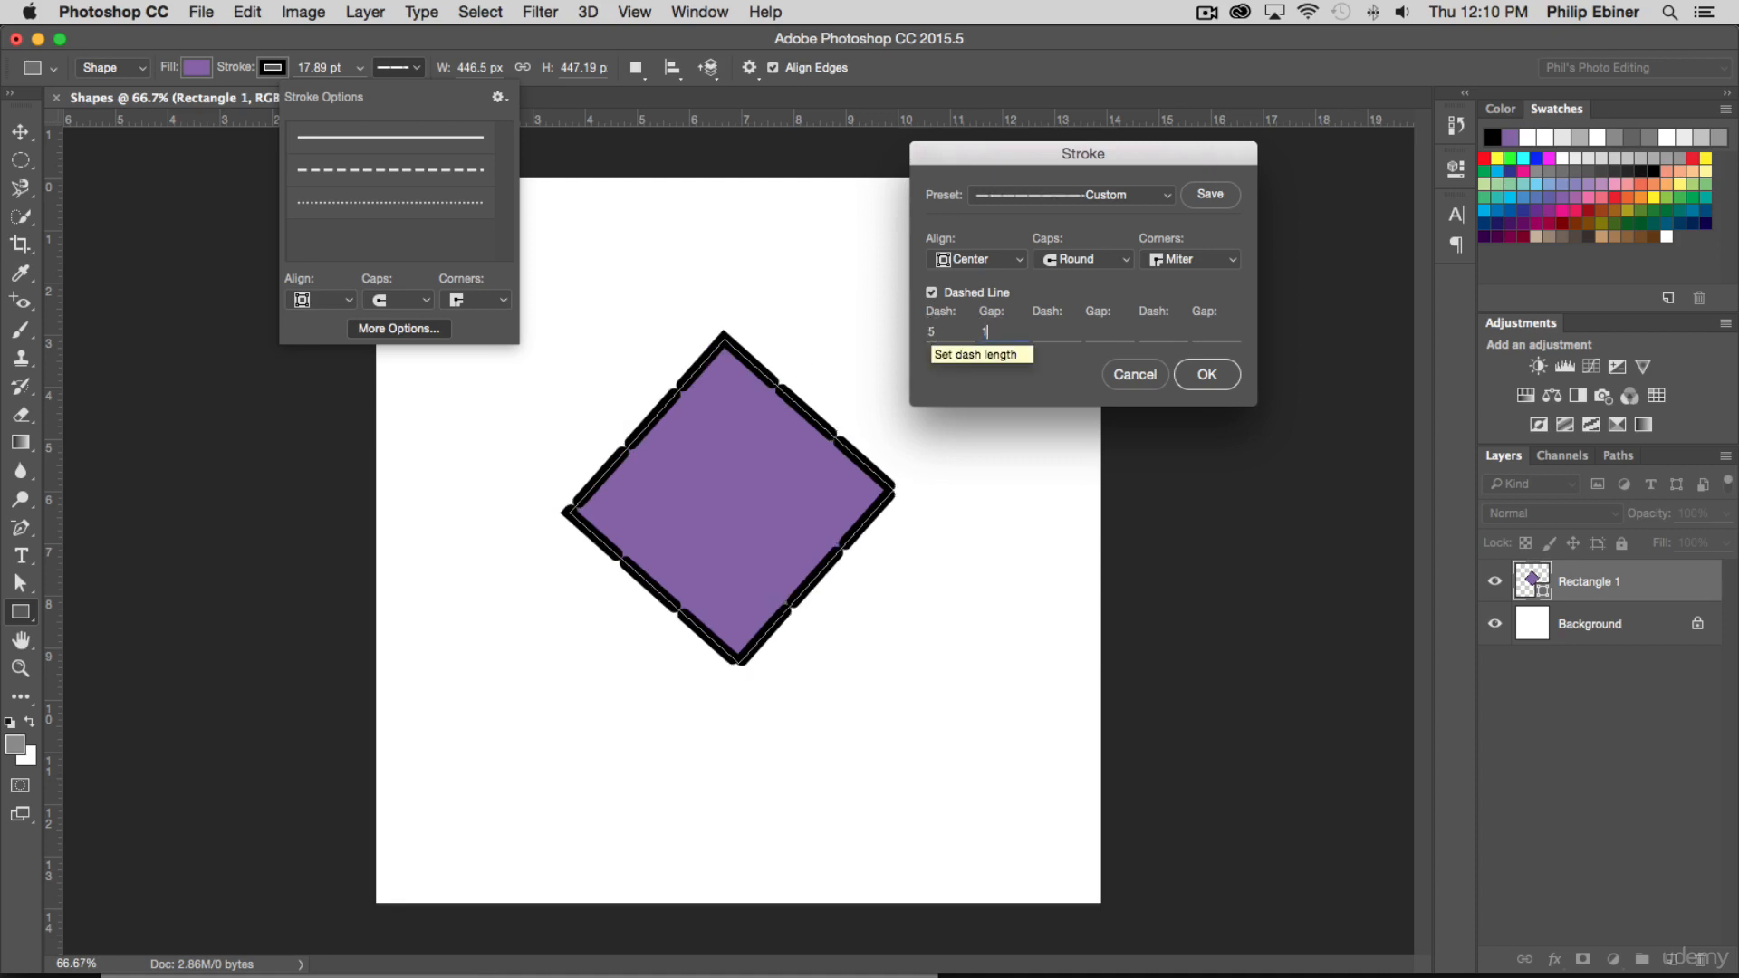
double_click(986, 331)
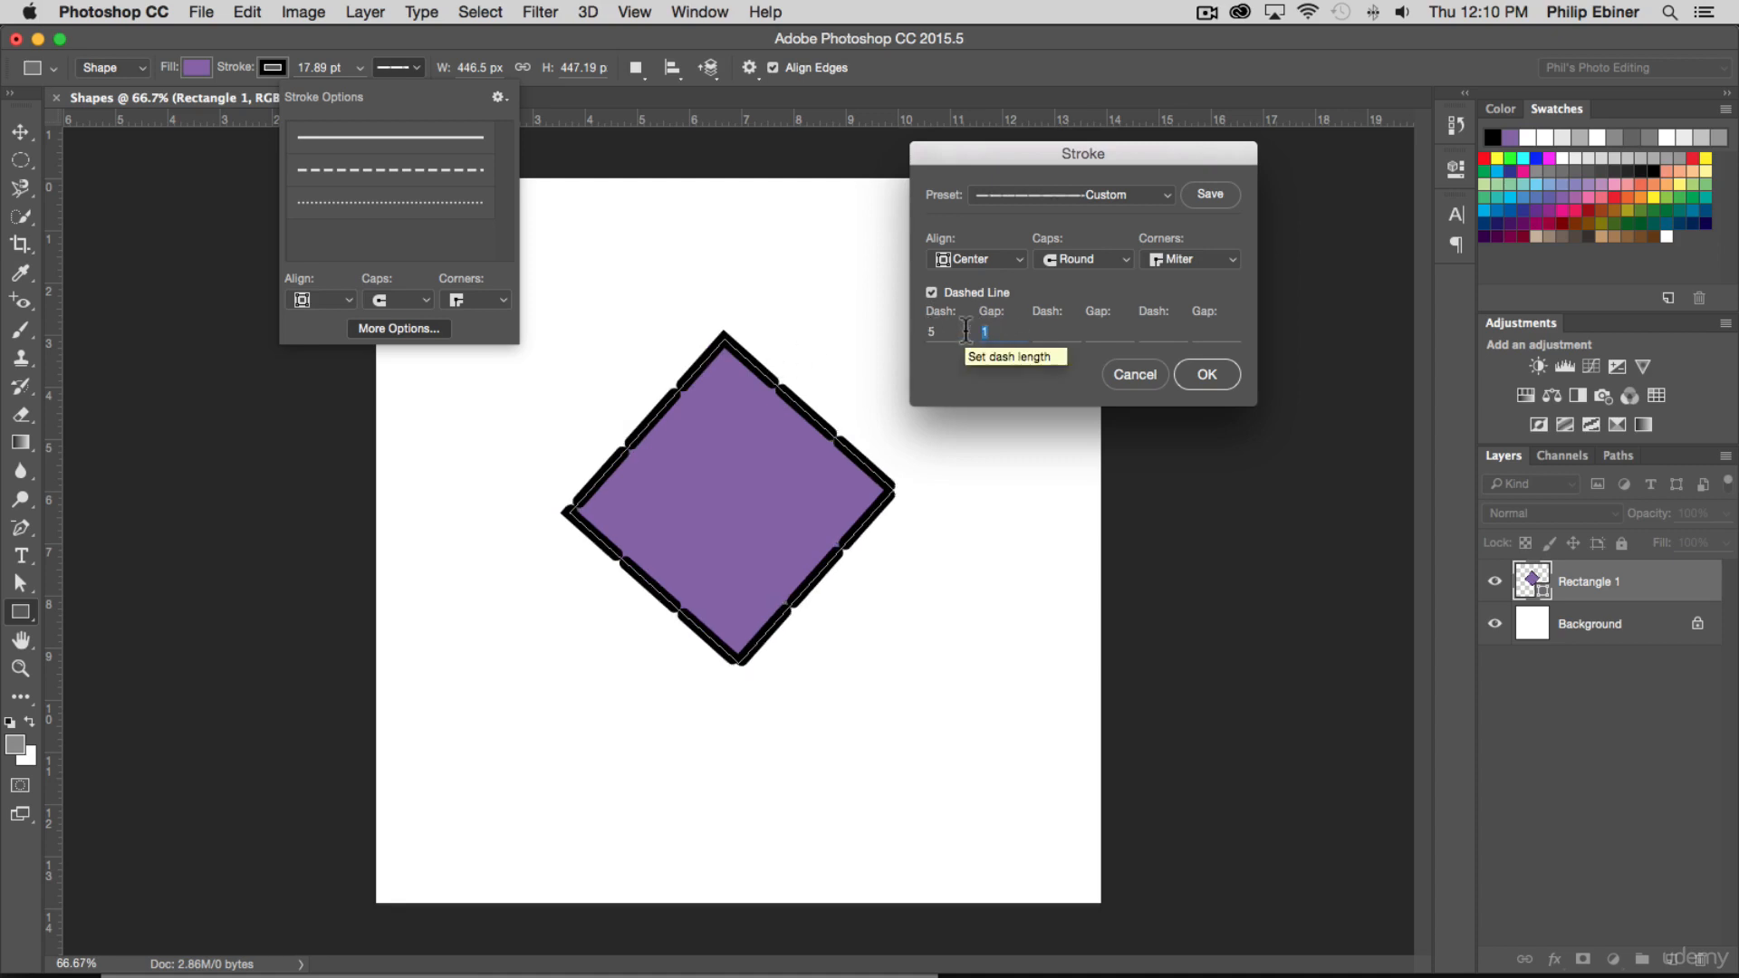
text(5)
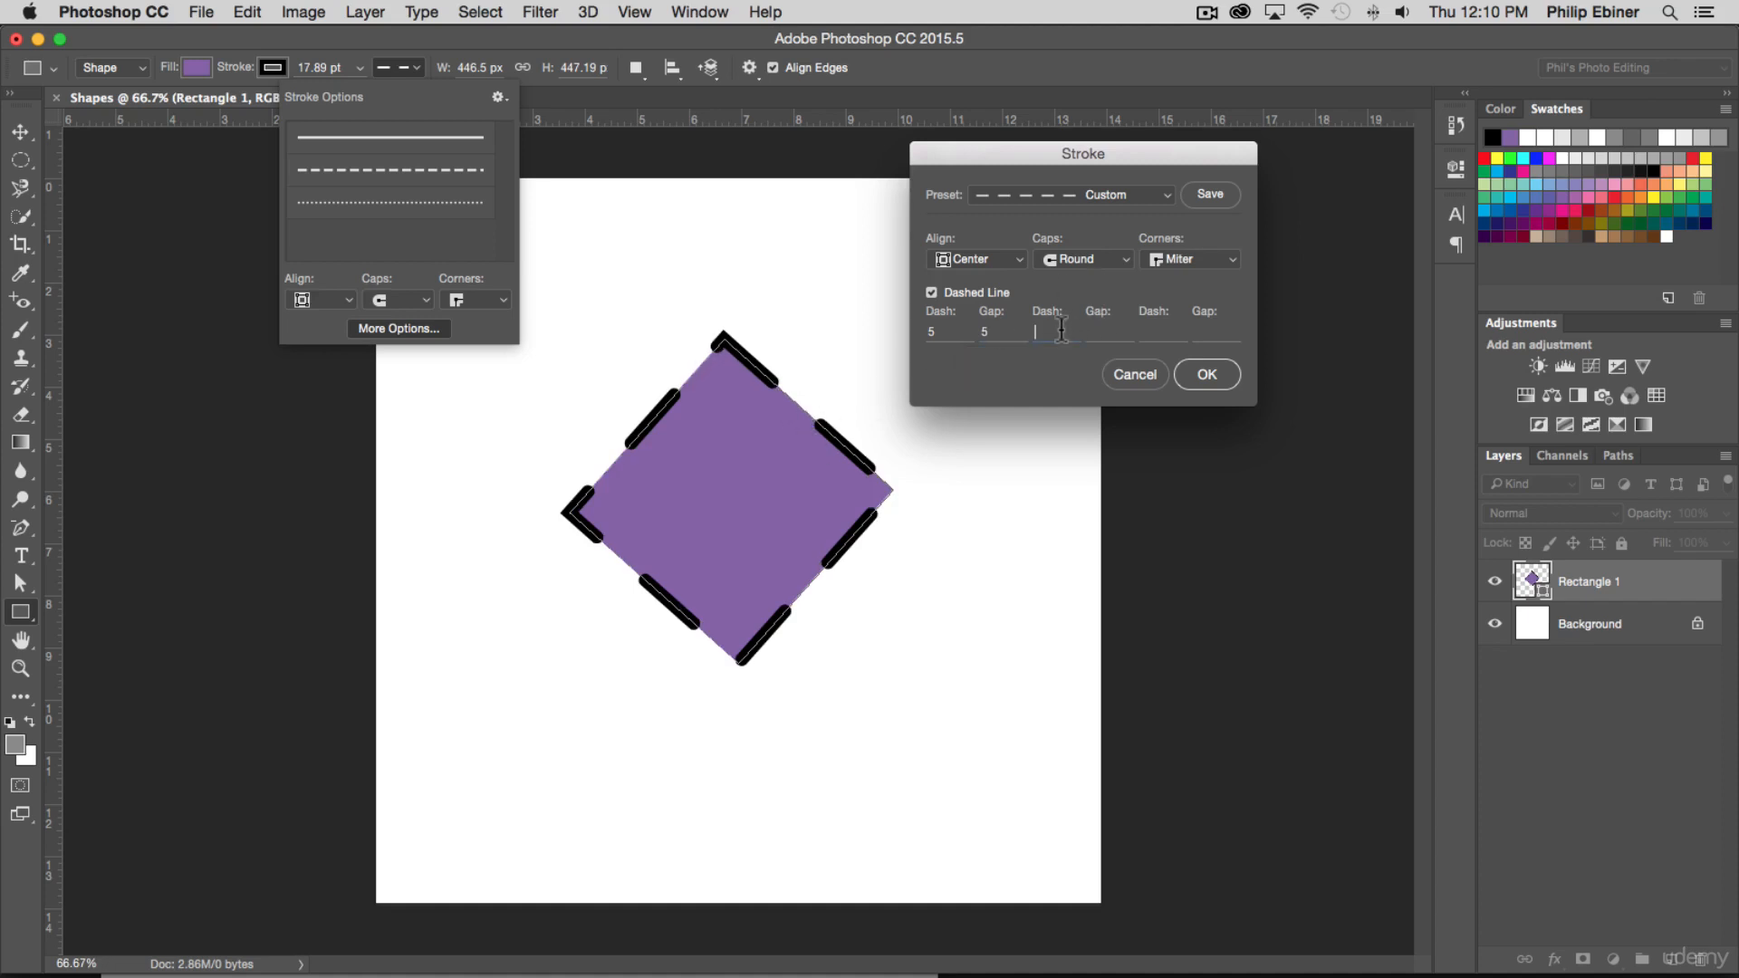
text(3)
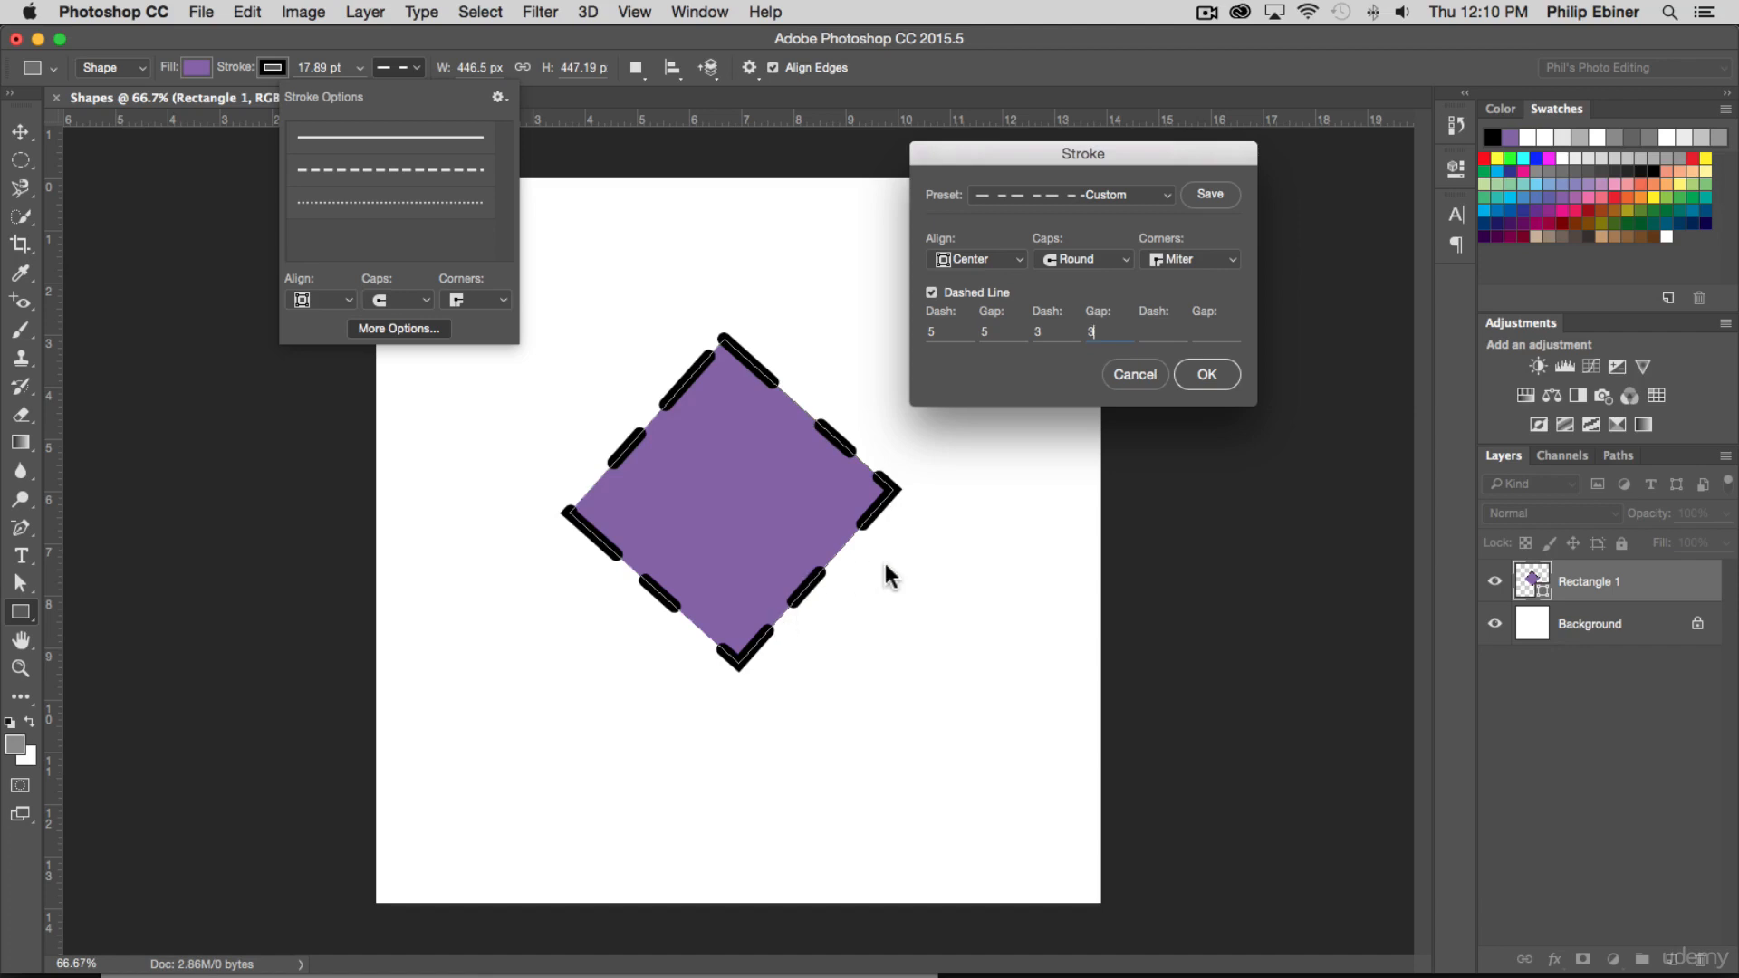
click(1084, 259)
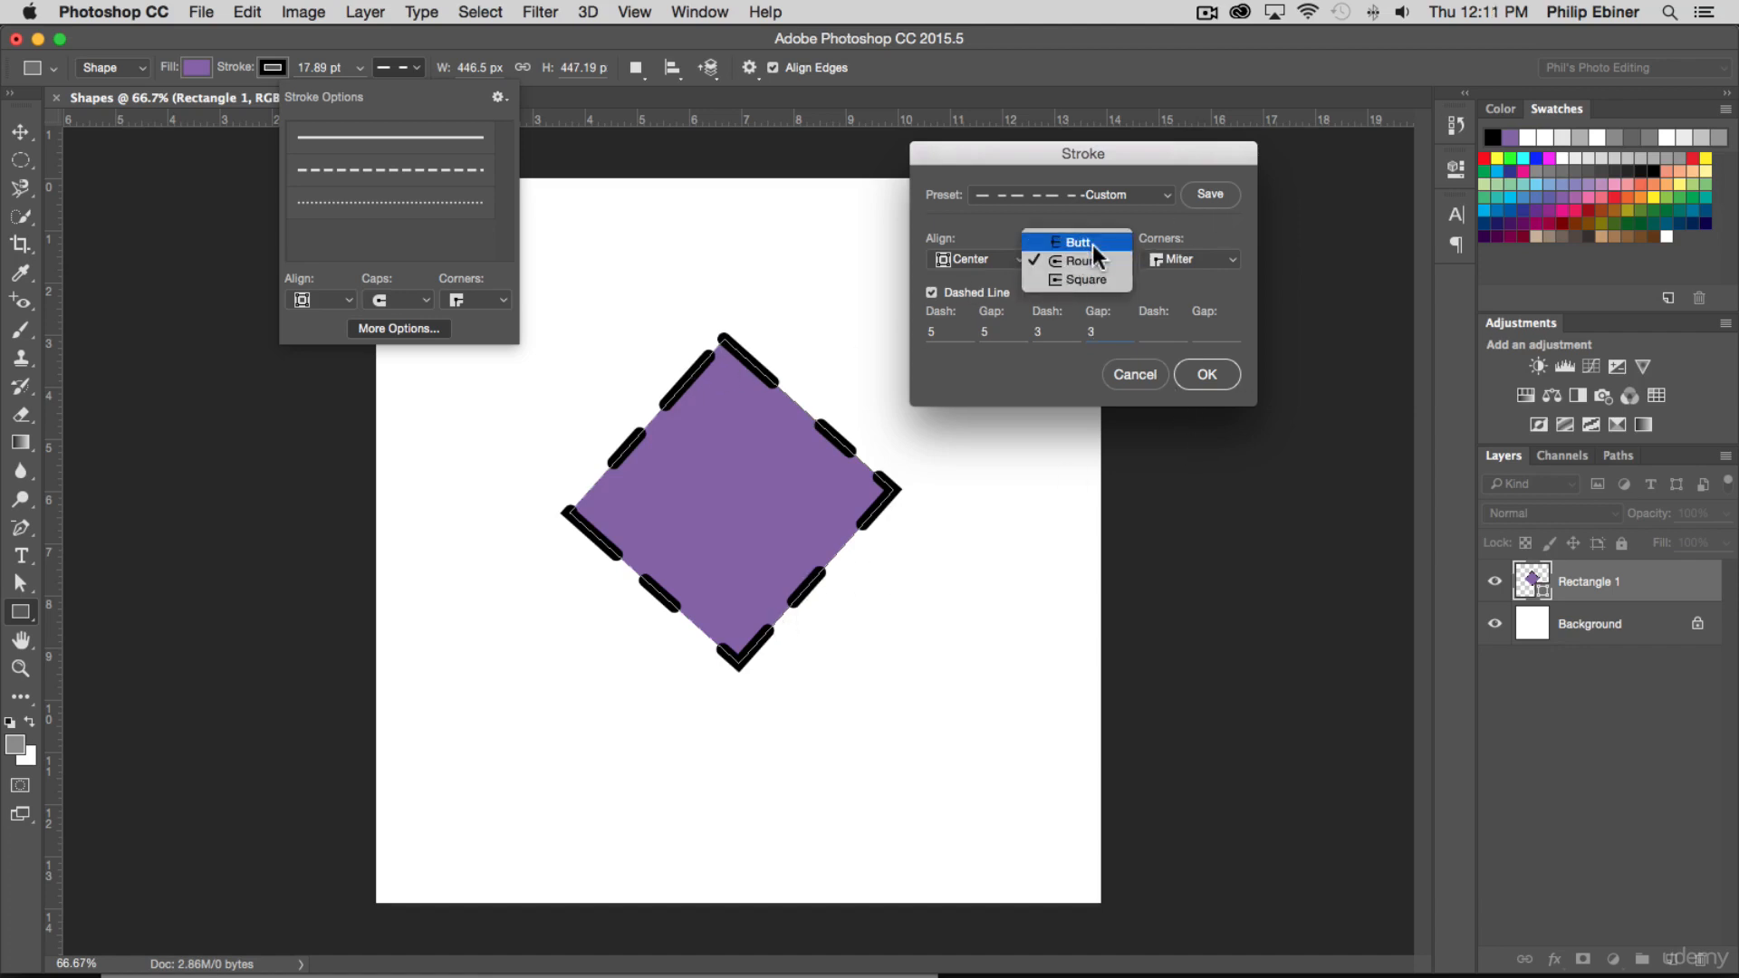
click(1092, 242)
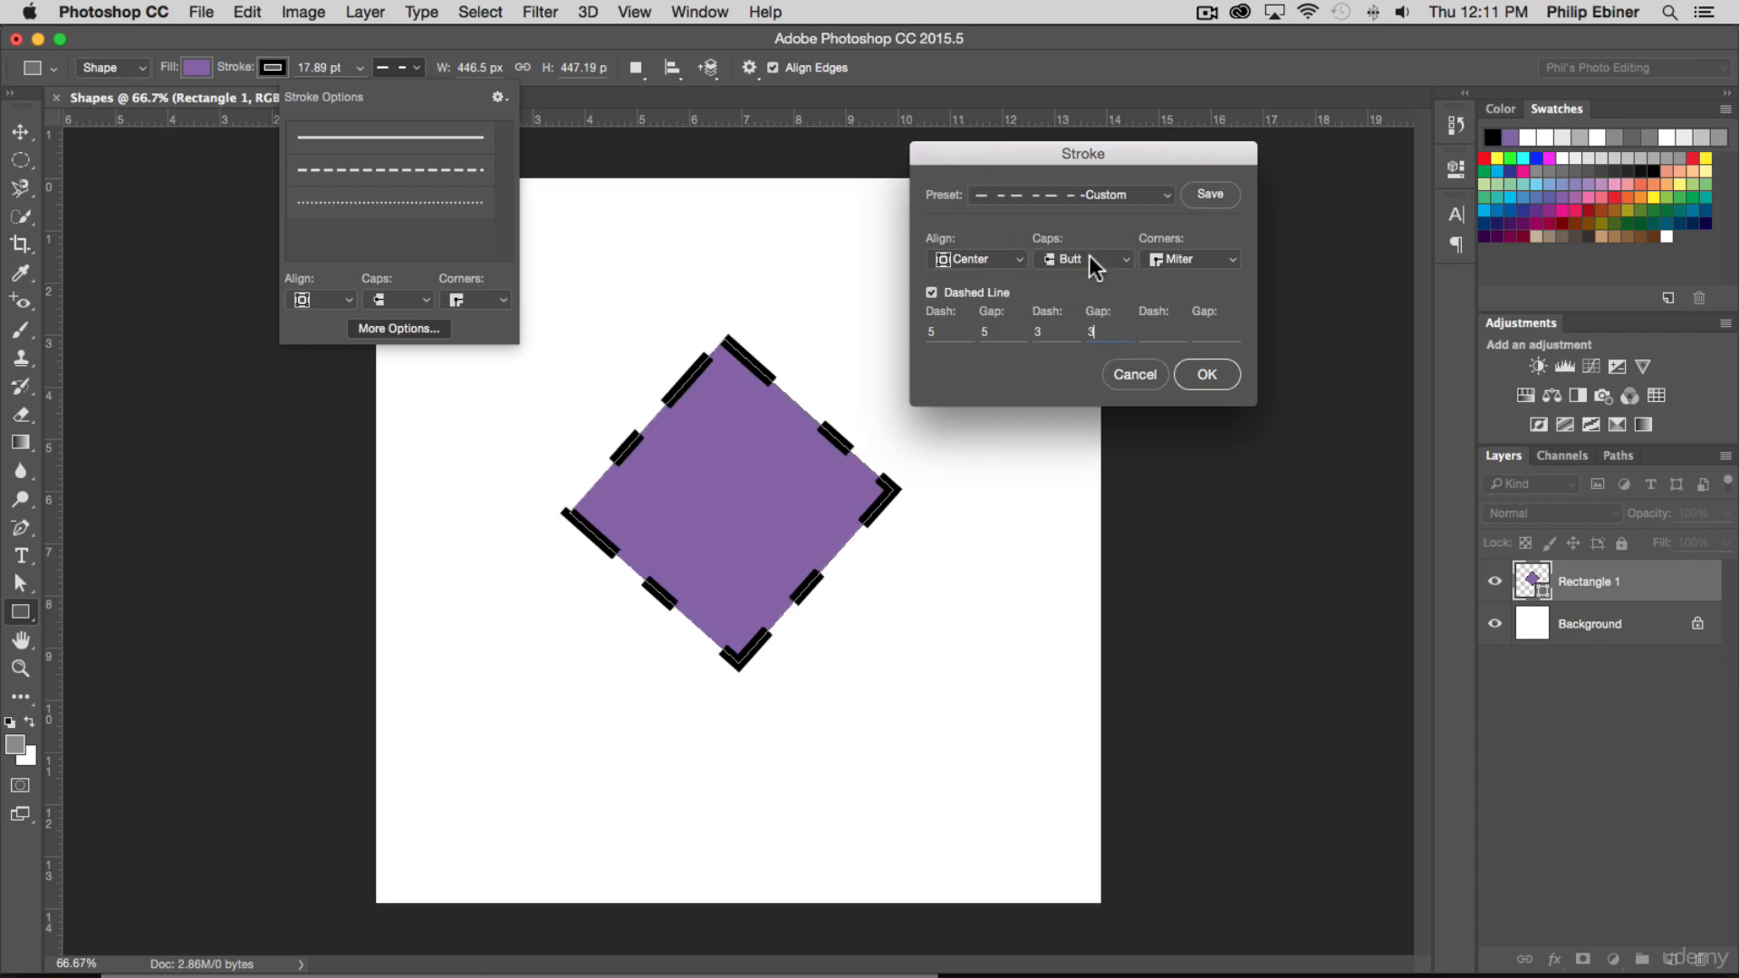
Keep Butt caps for the diamond's dashed stroke and apply the custom stroke settings
click(1090, 258)
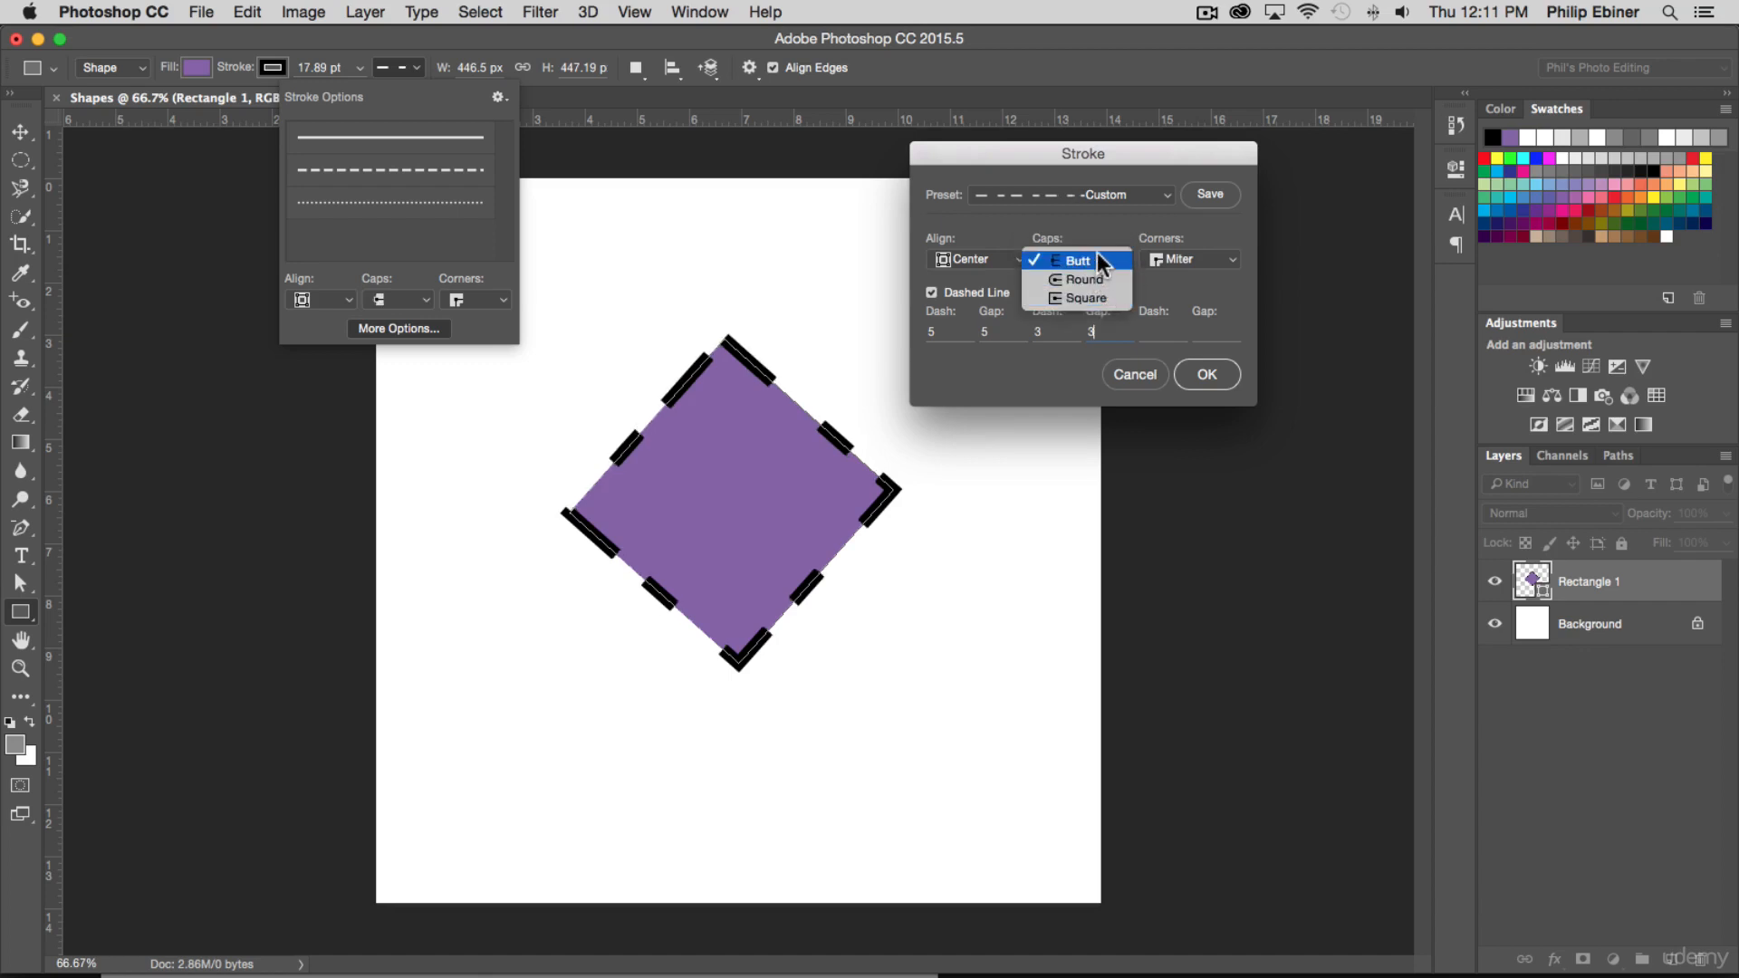
click(1091, 257)
click(1221, 375)
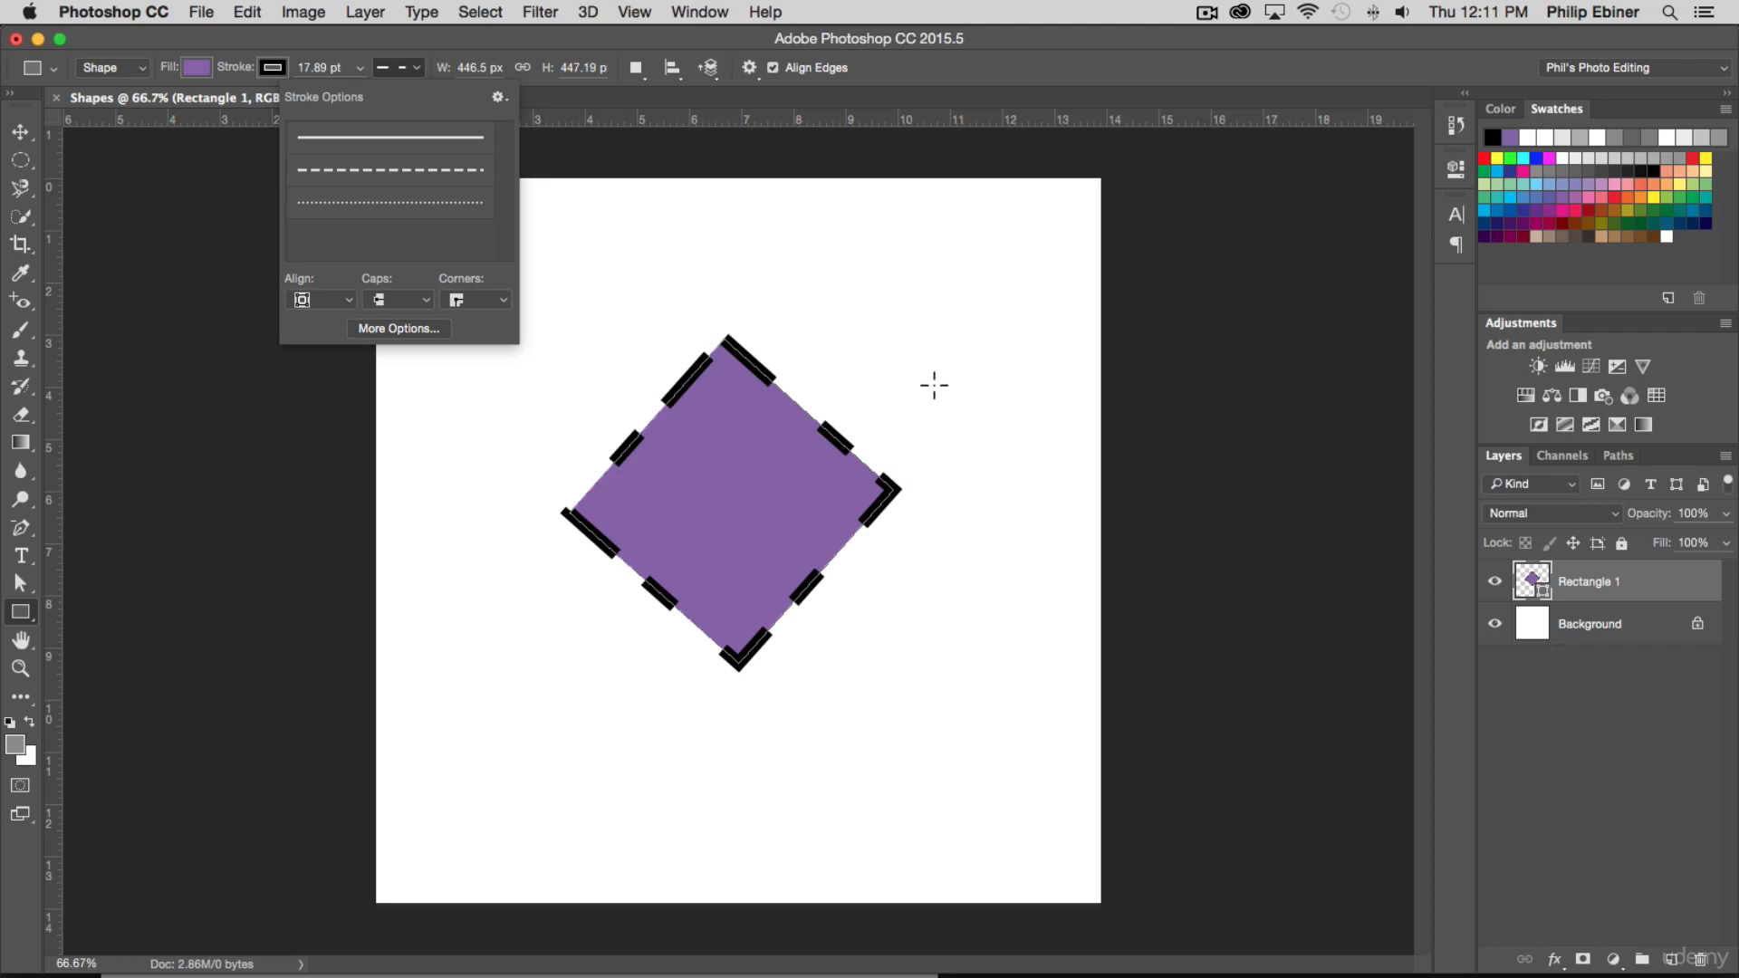
click(402, 67)
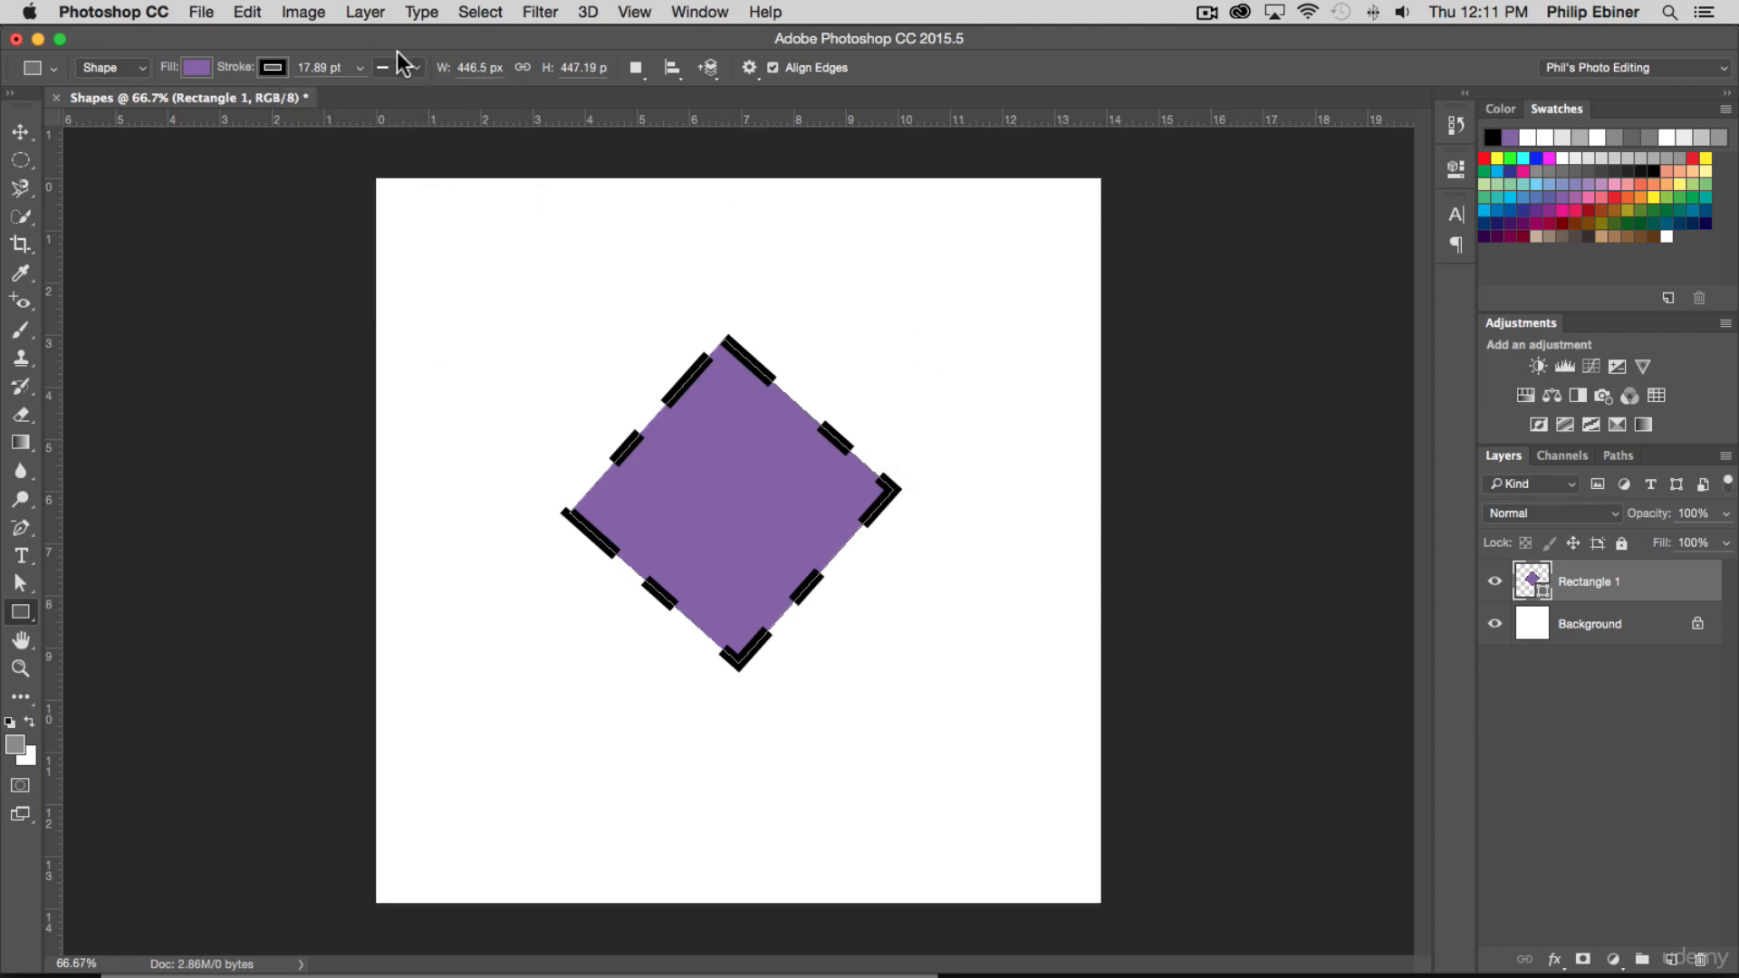
Remove the stroke from the Rectangle 1 diamond so only its purple fill remains
click(272, 67)
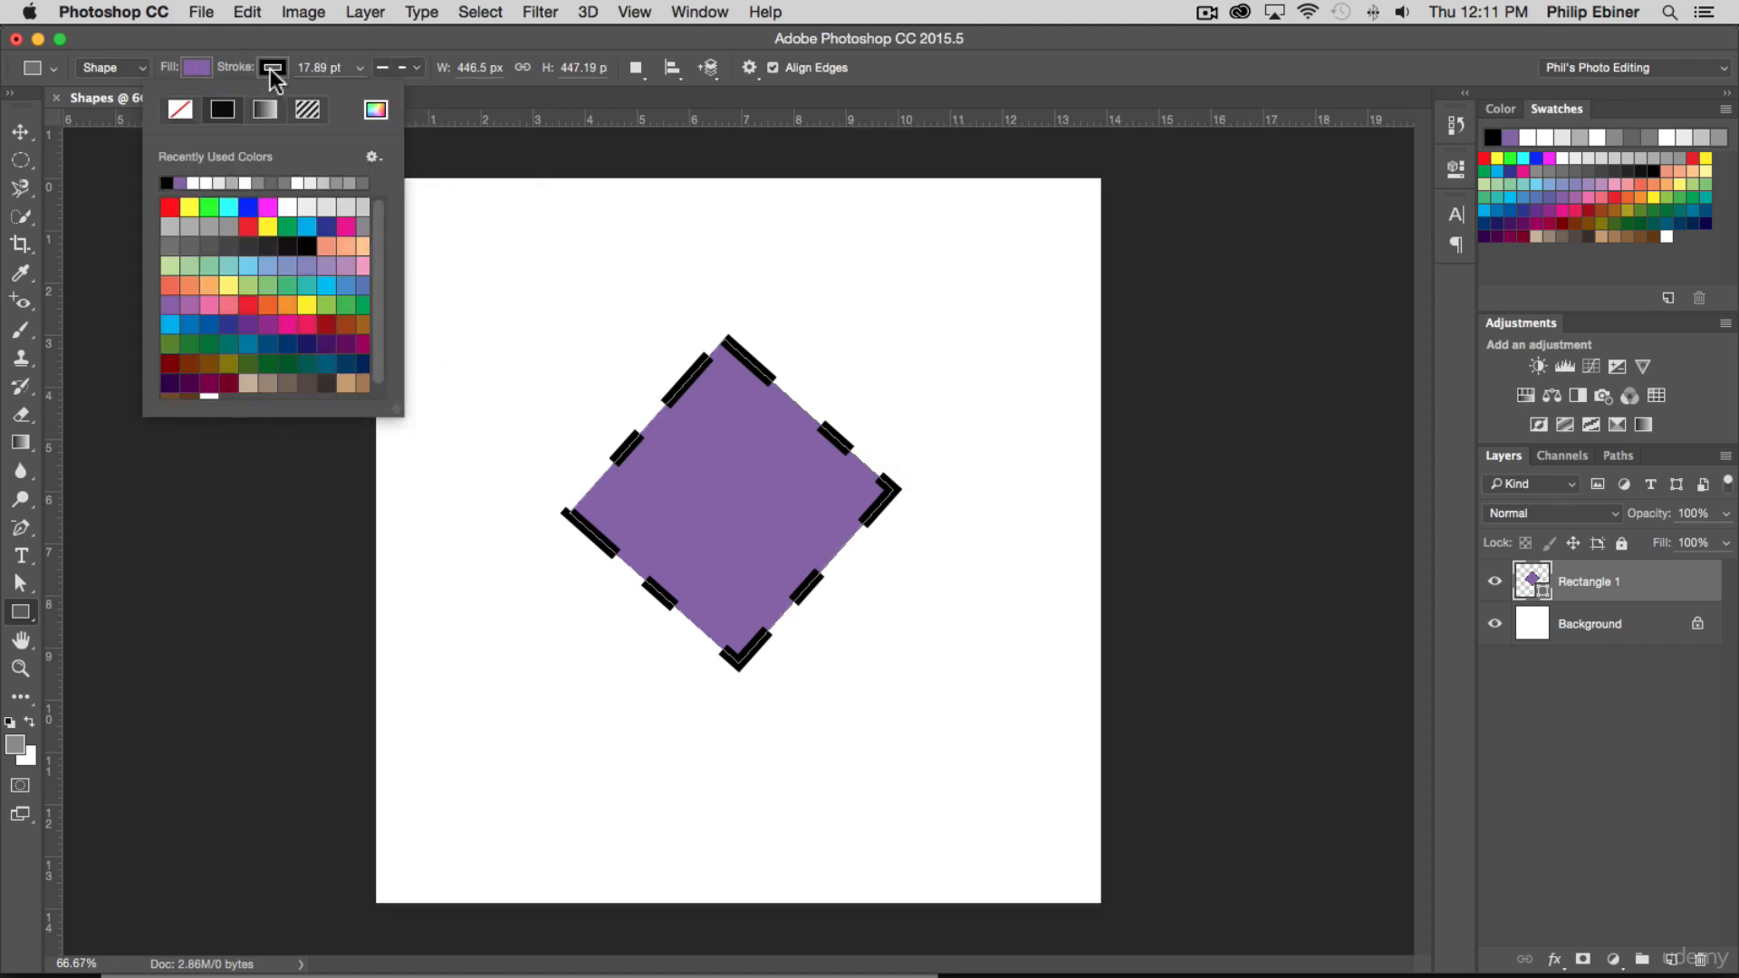
click(179, 110)
click(556, 103)
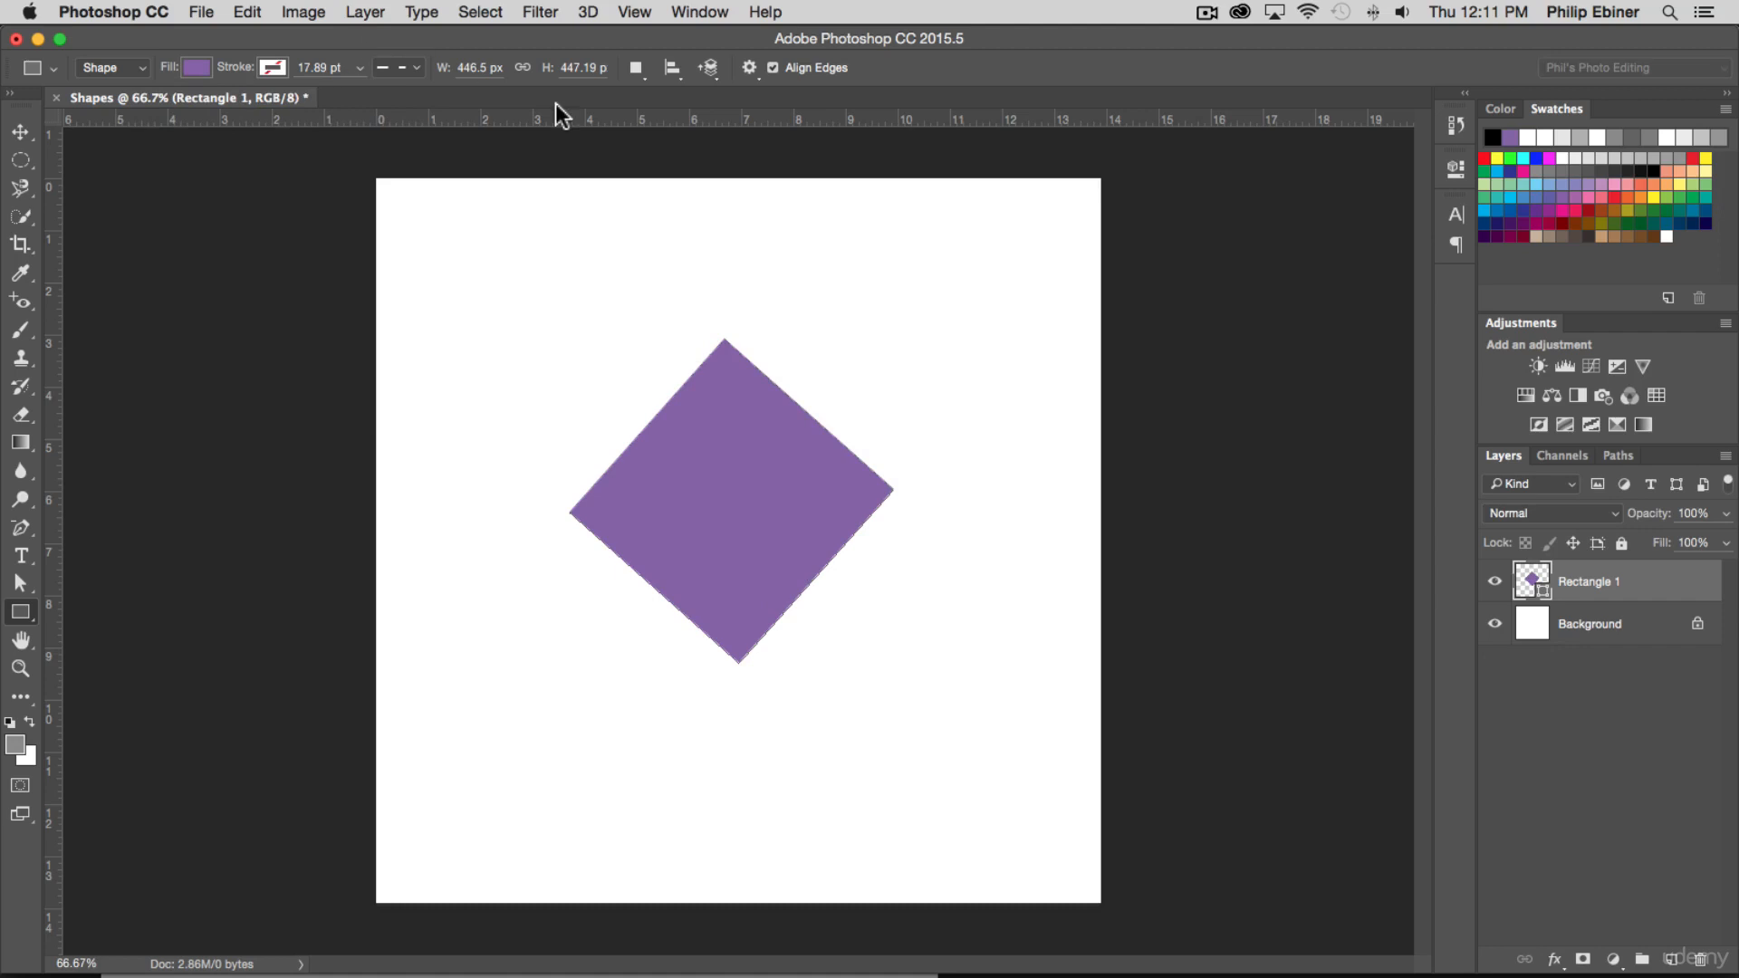
click(20, 131)
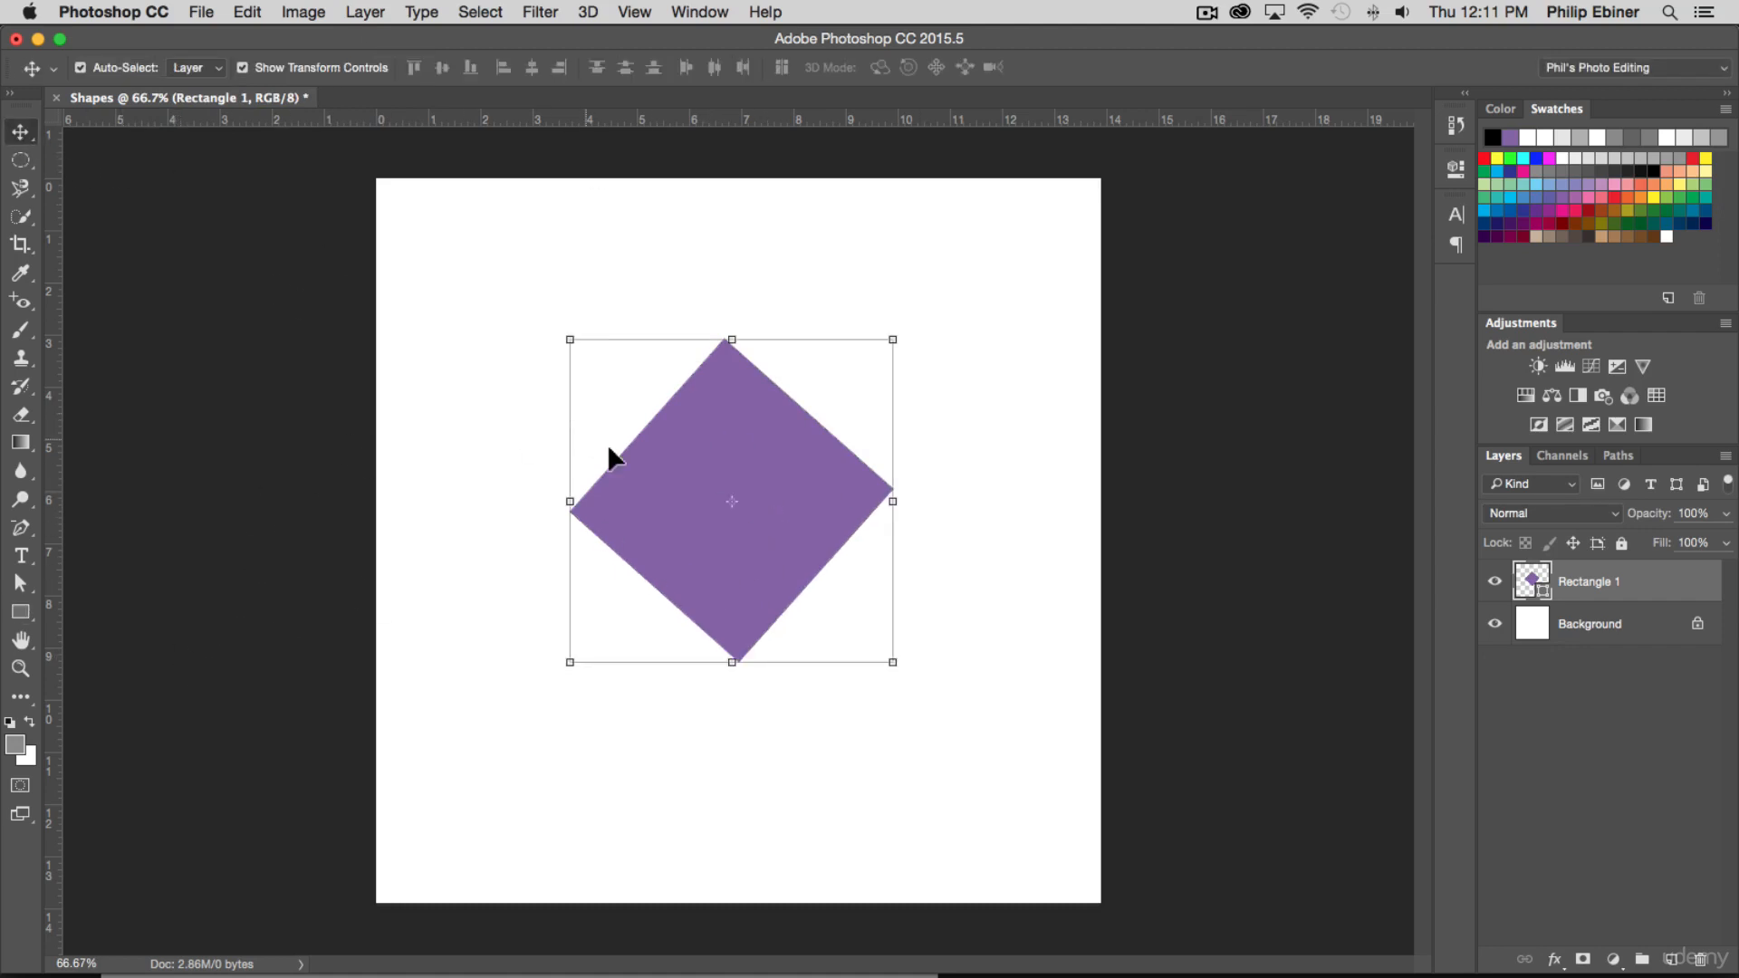
Delete the diamond's top anchor point to reduce the shape to a triangle
click(32, 530)
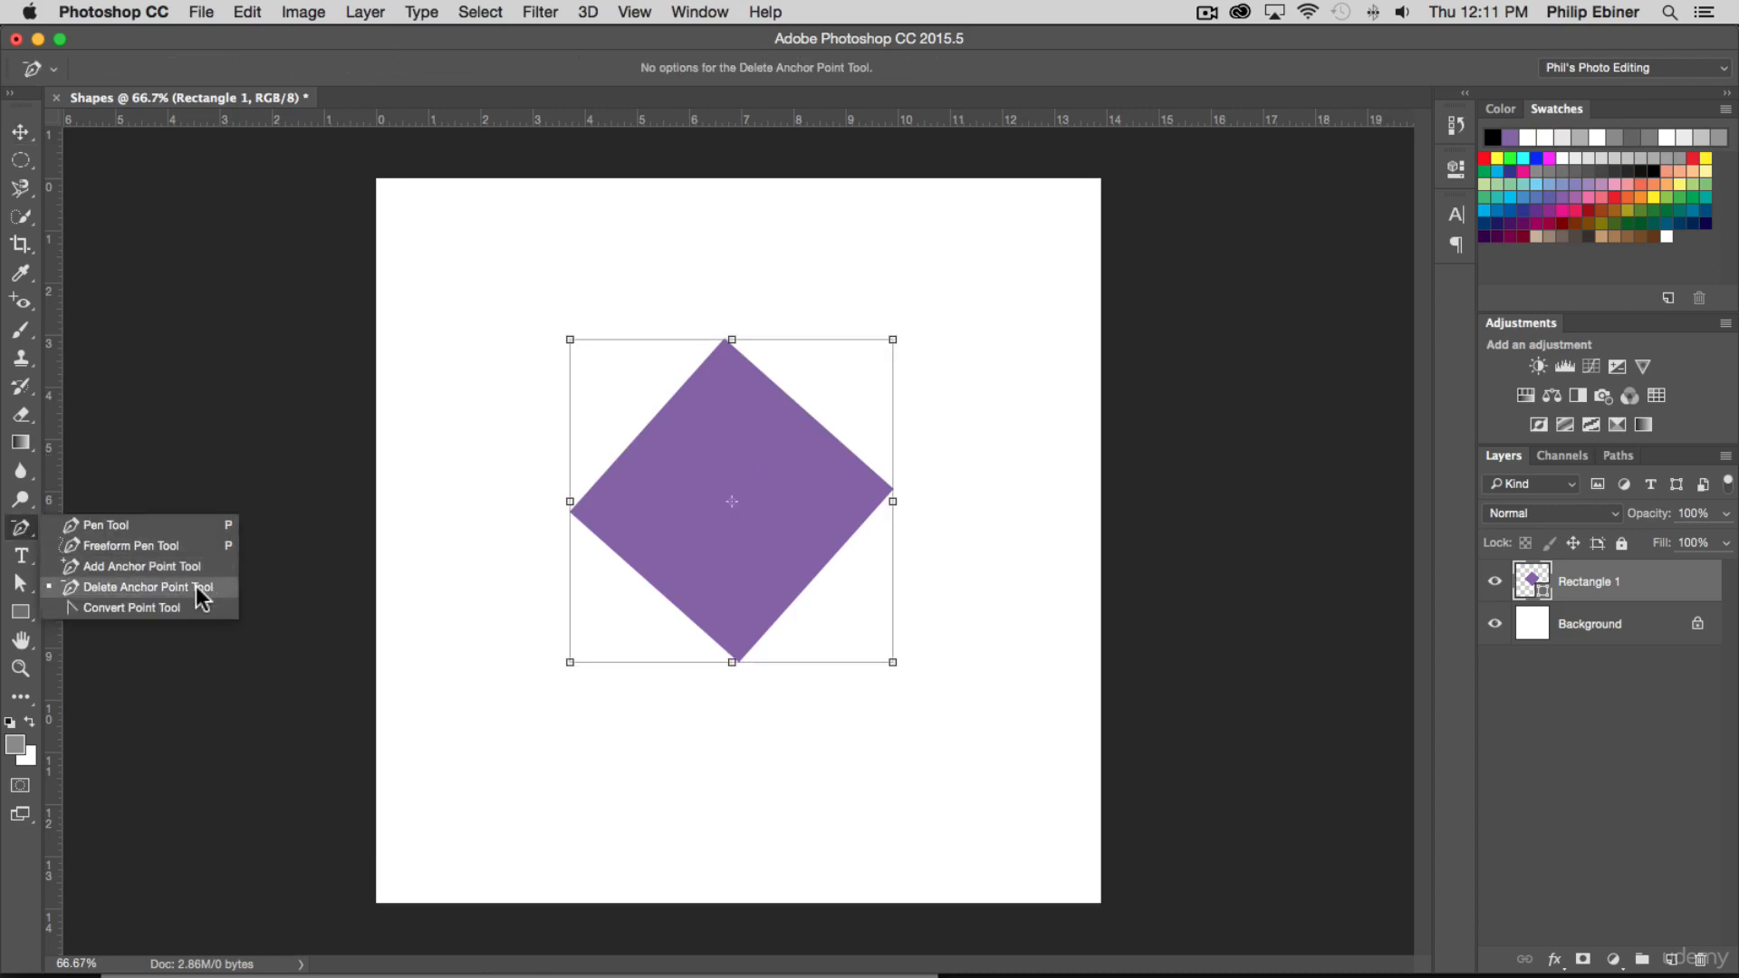
click(127, 585)
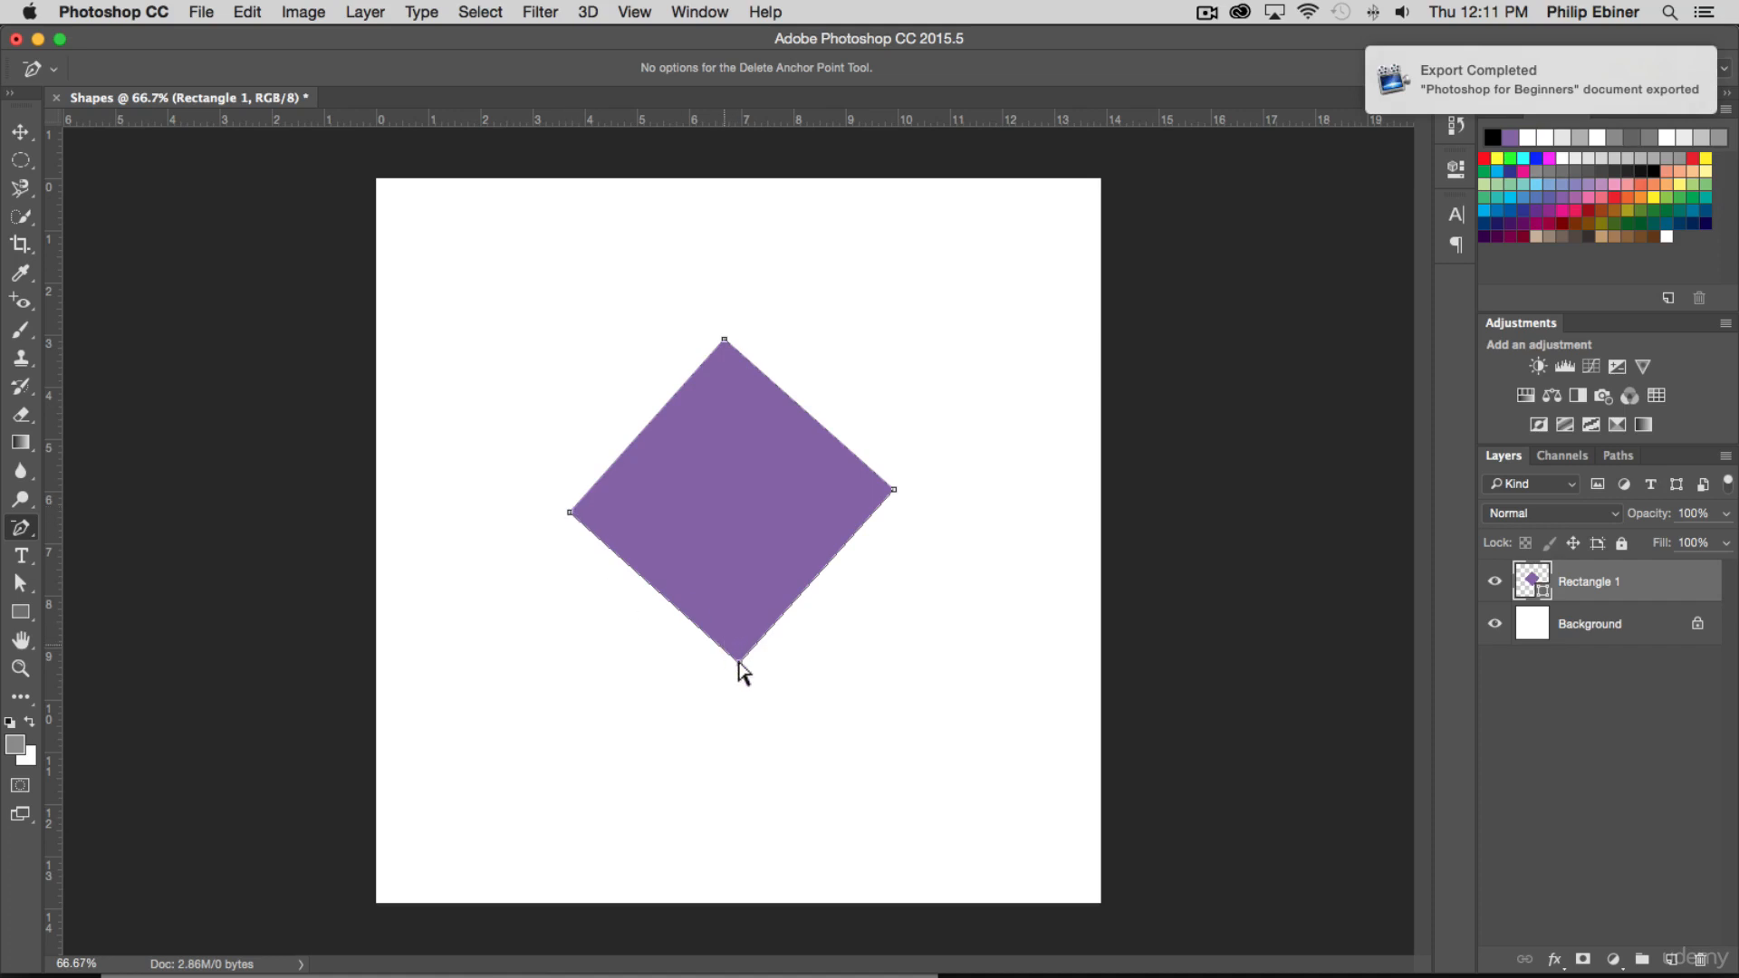
click(726, 341)
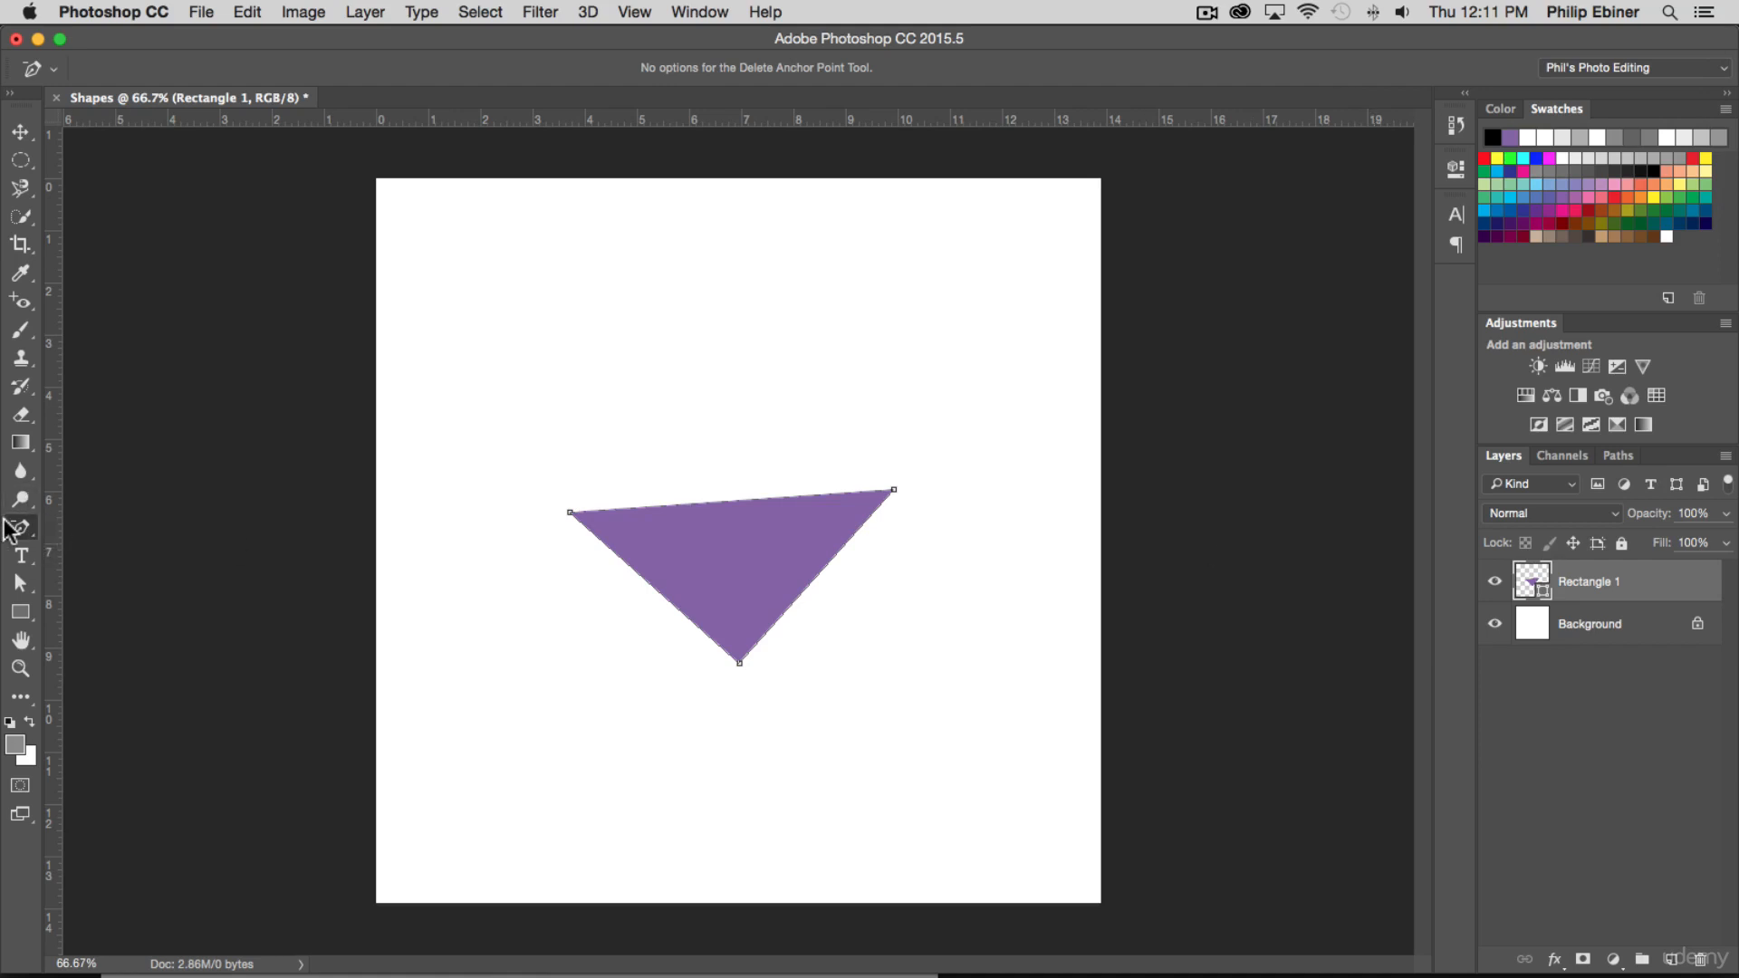
Add two anchor points along the triangle's top edge and pull both upward into a wavy curve, with the right one higher
click(24, 533)
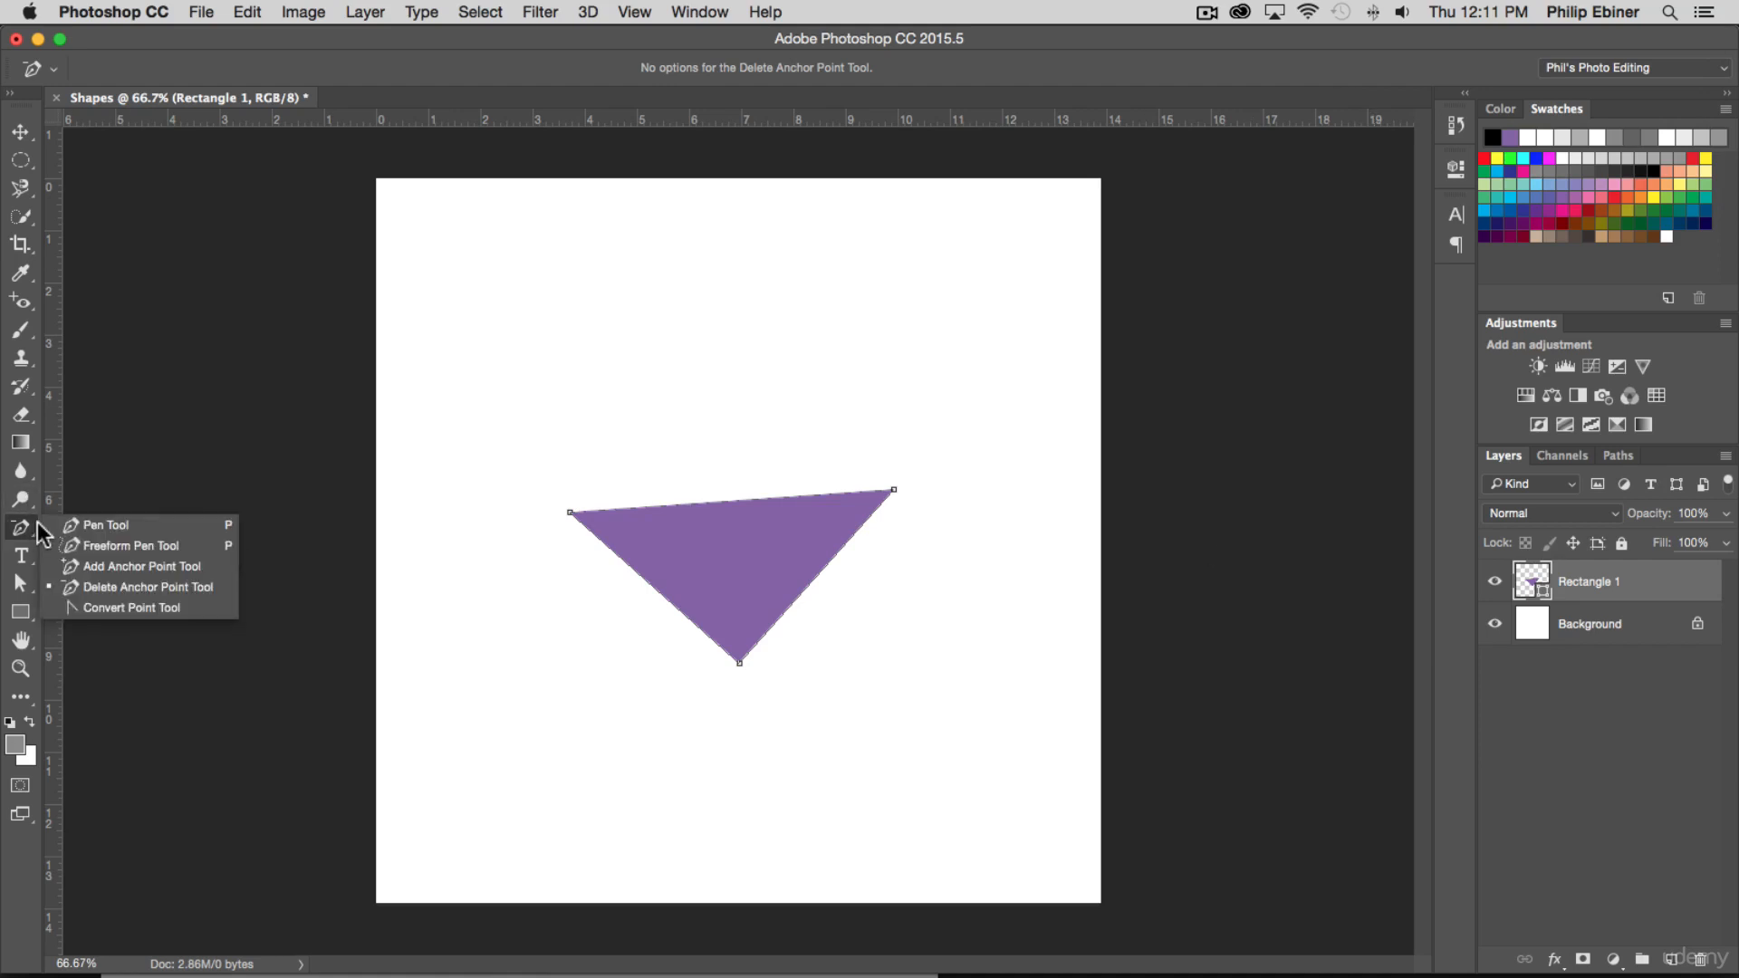
click(114, 567)
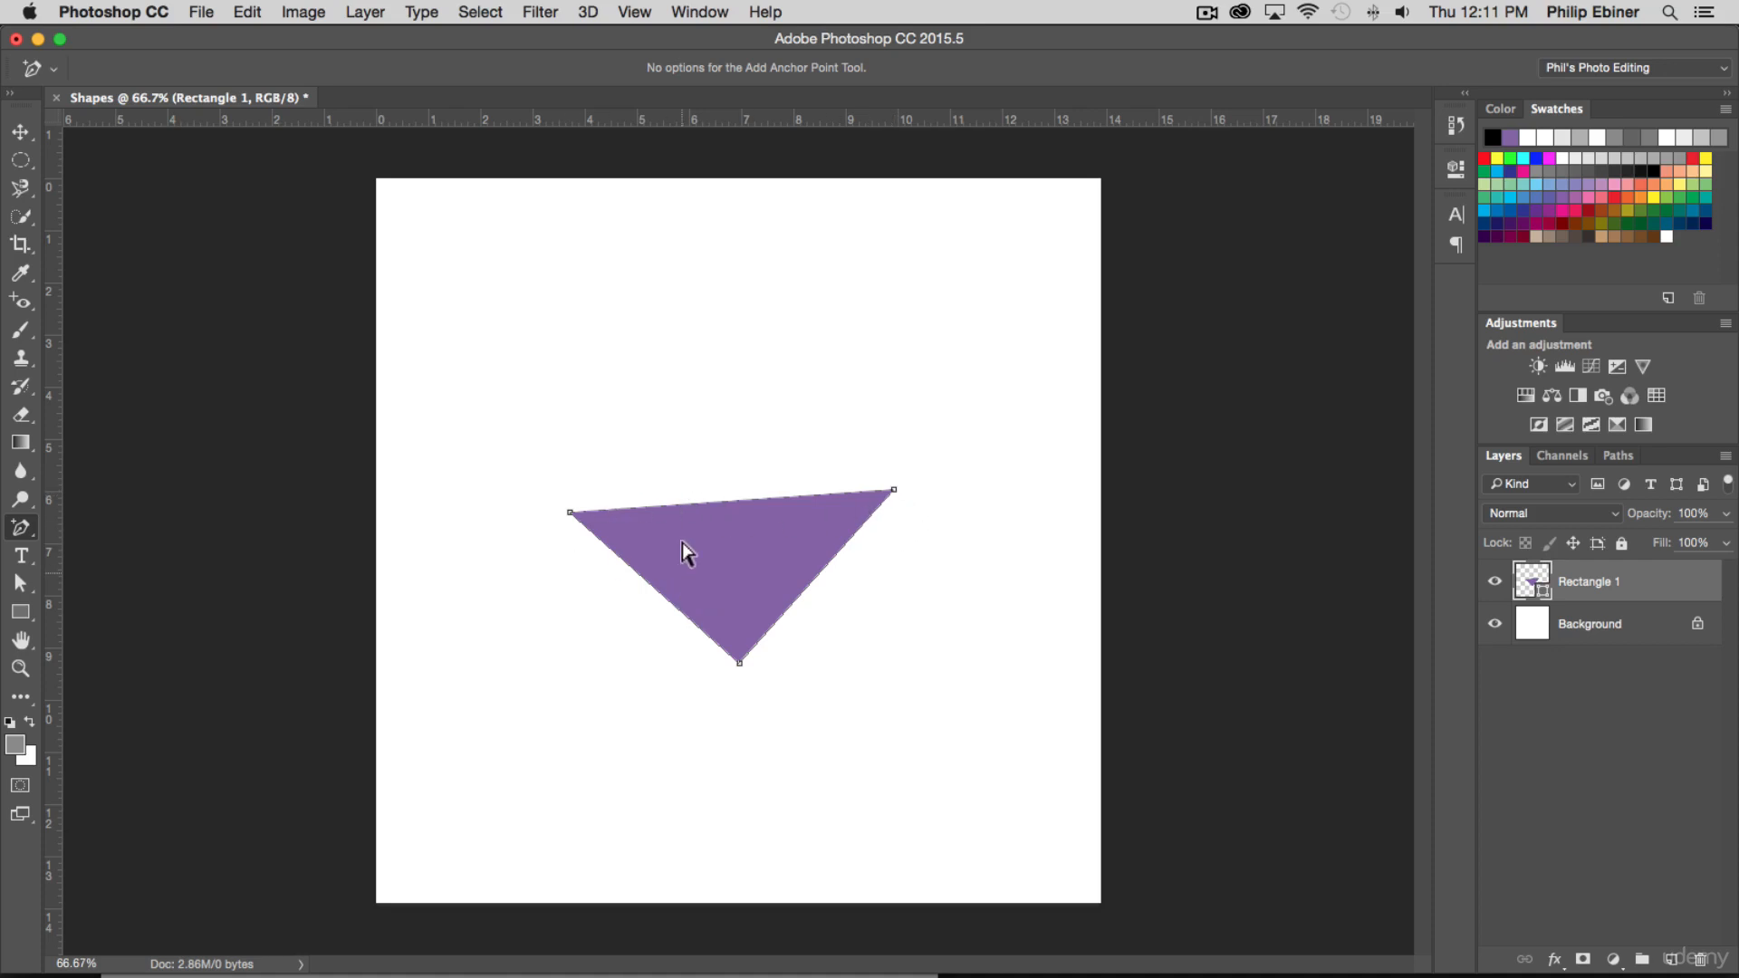
click(674, 505)
click(716, 501)
click(769, 498)
click(809, 496)
click(856, 493)
drag(675, 509, 671, 455)
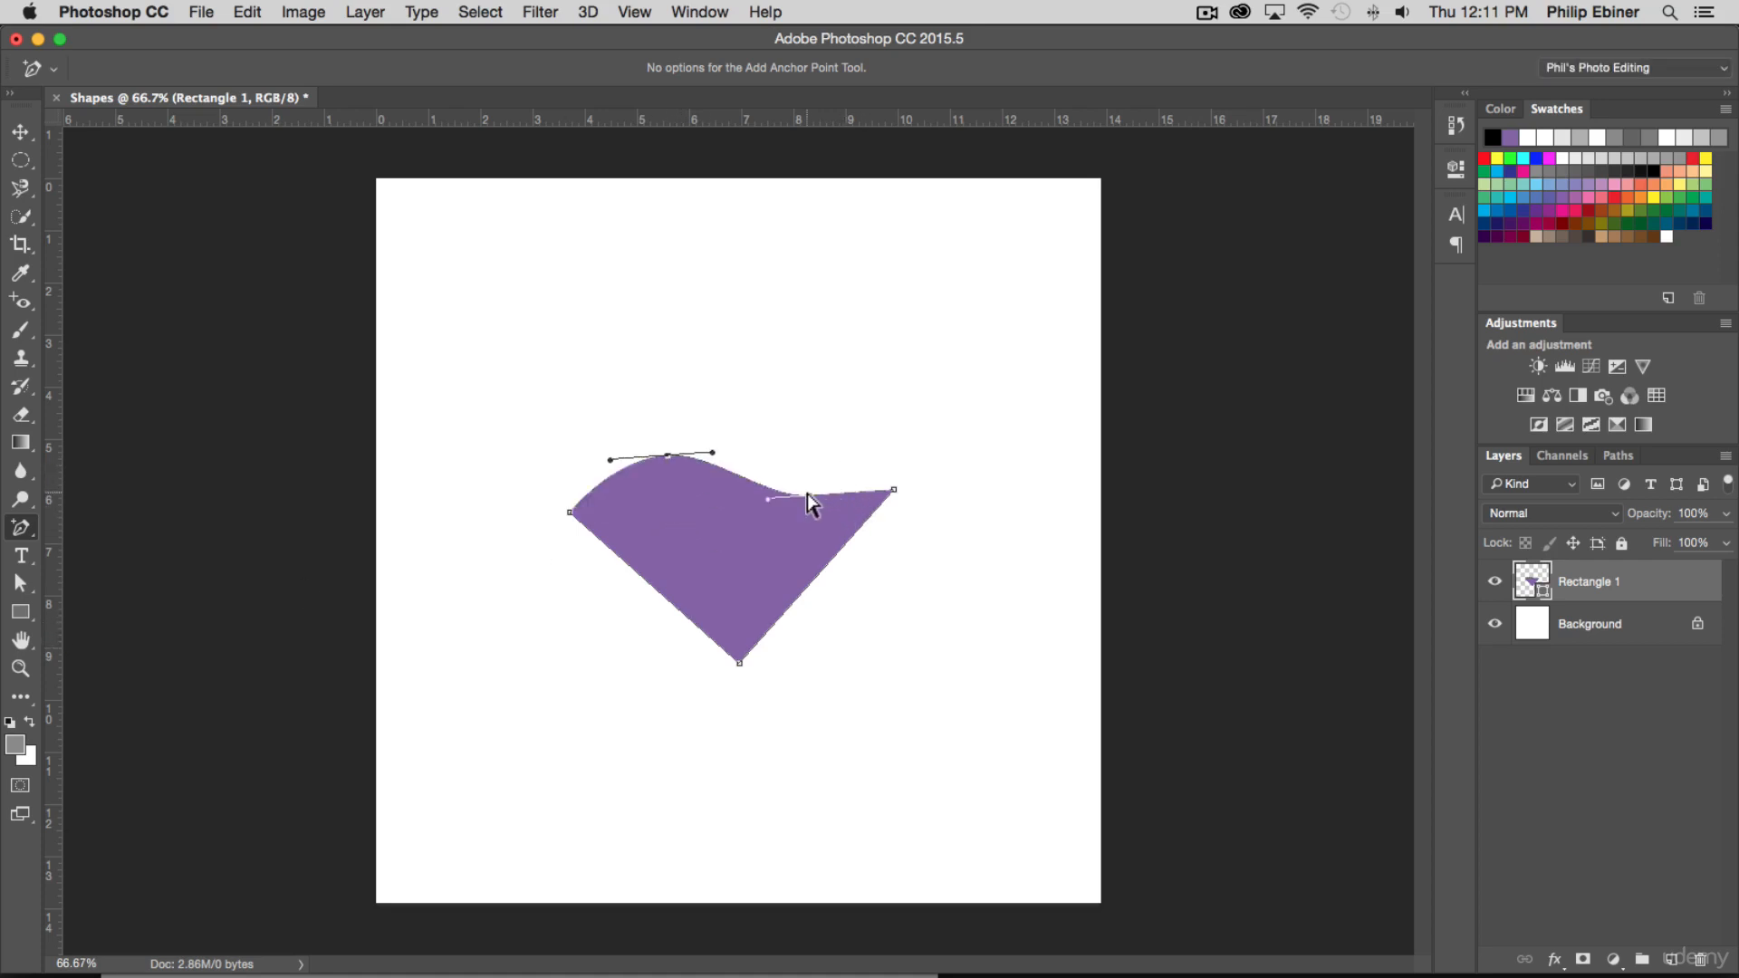
drag(809, 496, 806, 405)
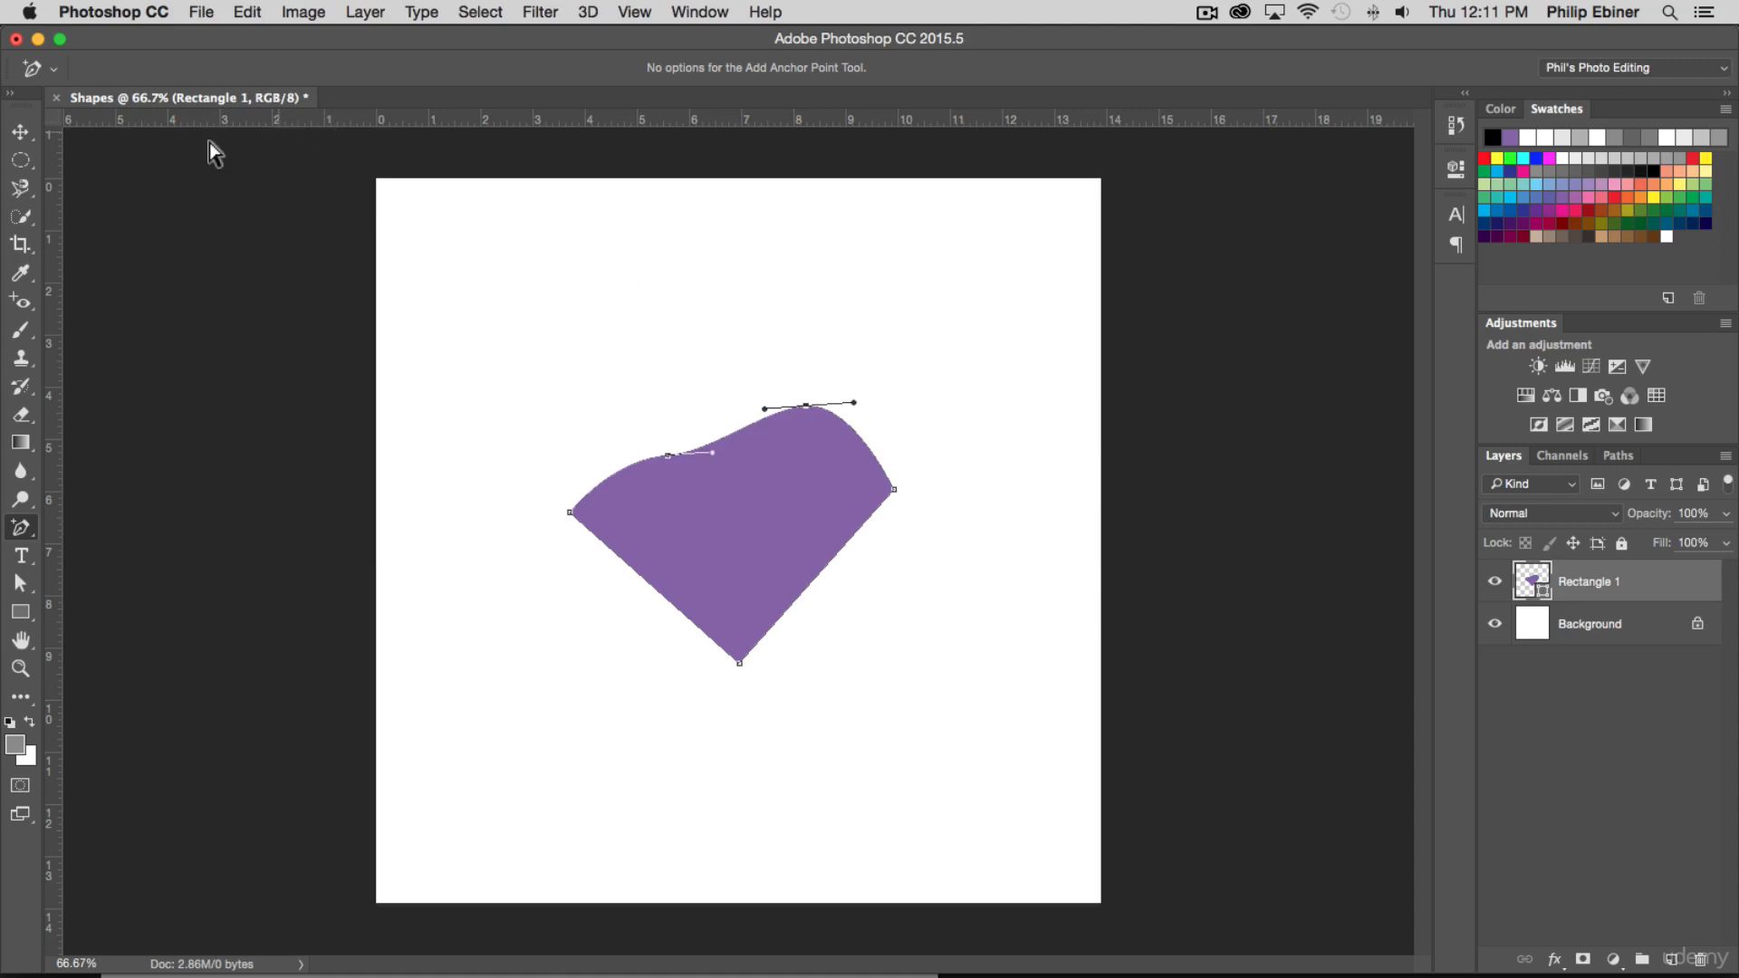
click(20, 132)
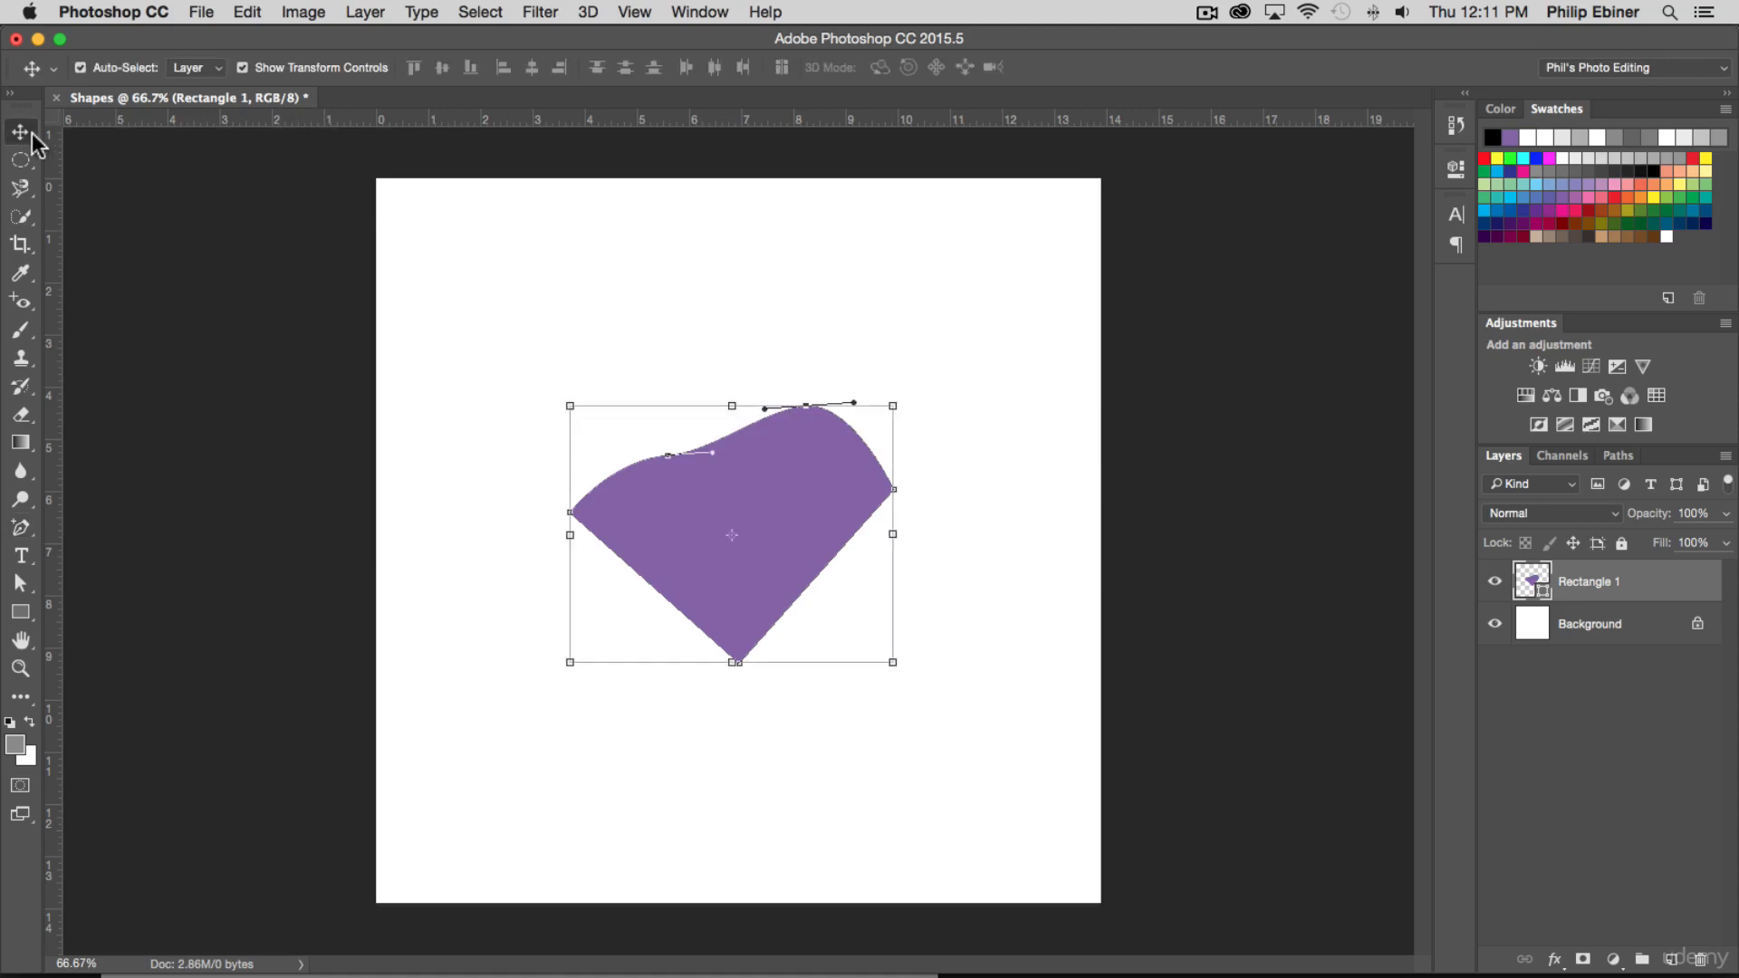
click(821, 324)
click(703, 480)
click(675, 408)
click(660, 483)
Use Direct Selection to move the purple shape's bottom and right corner points farther right
click(20, 582)
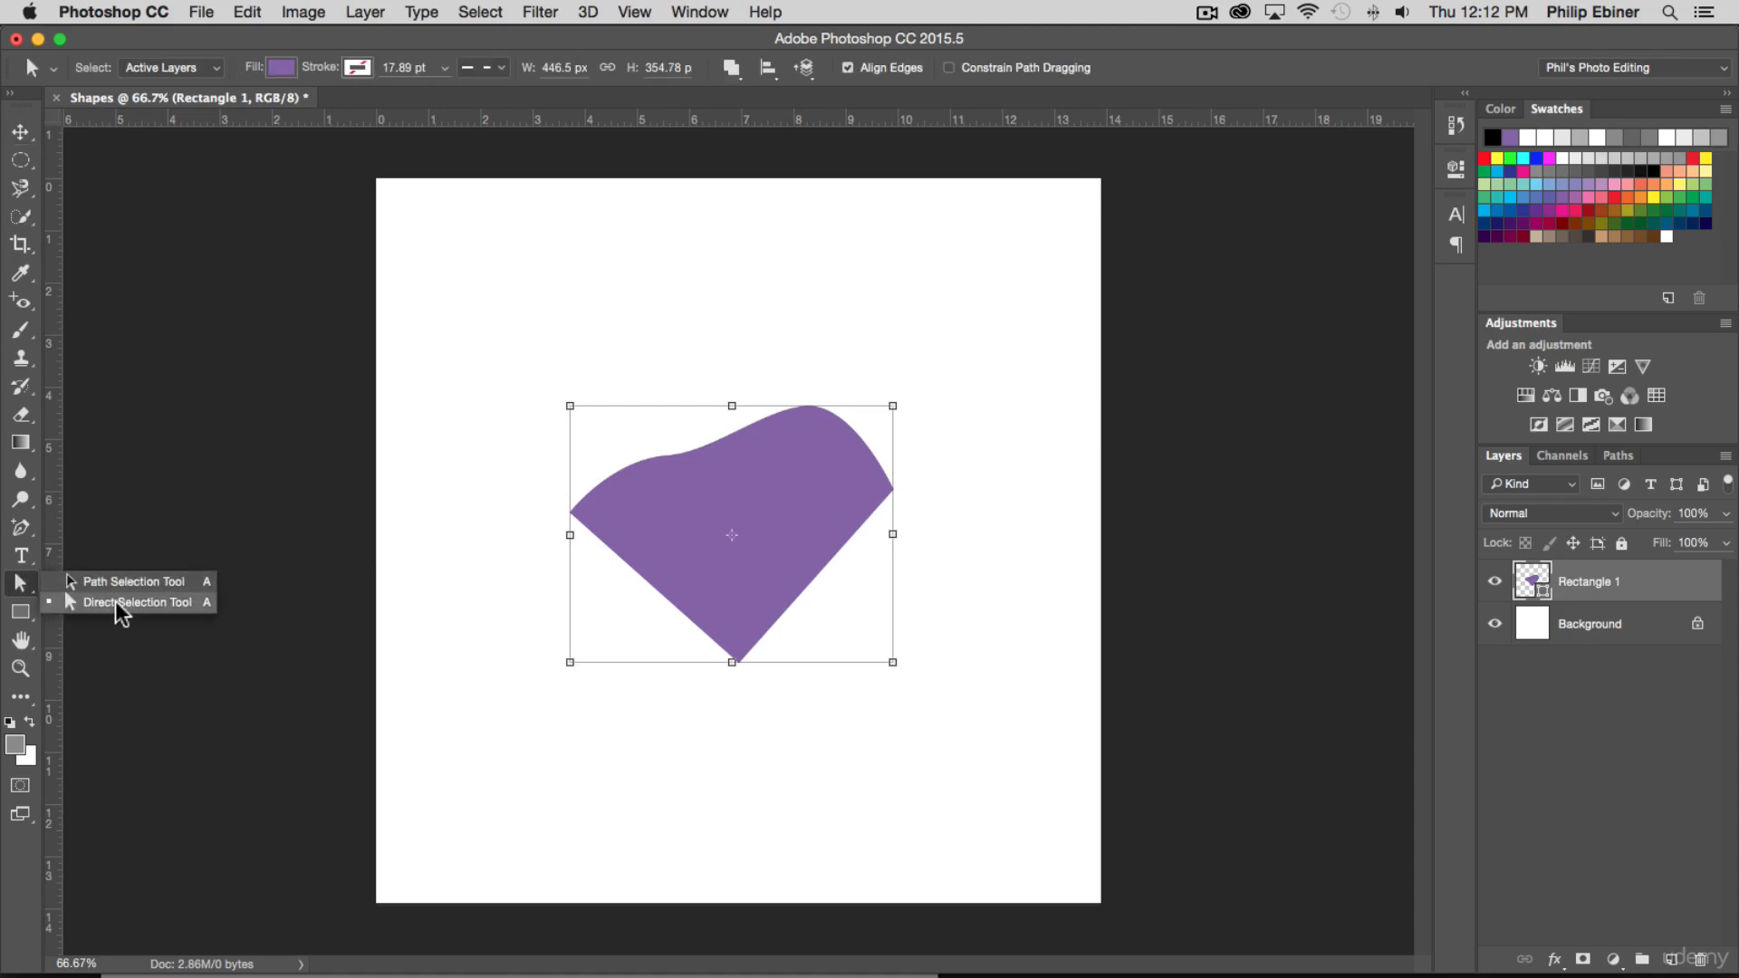
click(82, 601)
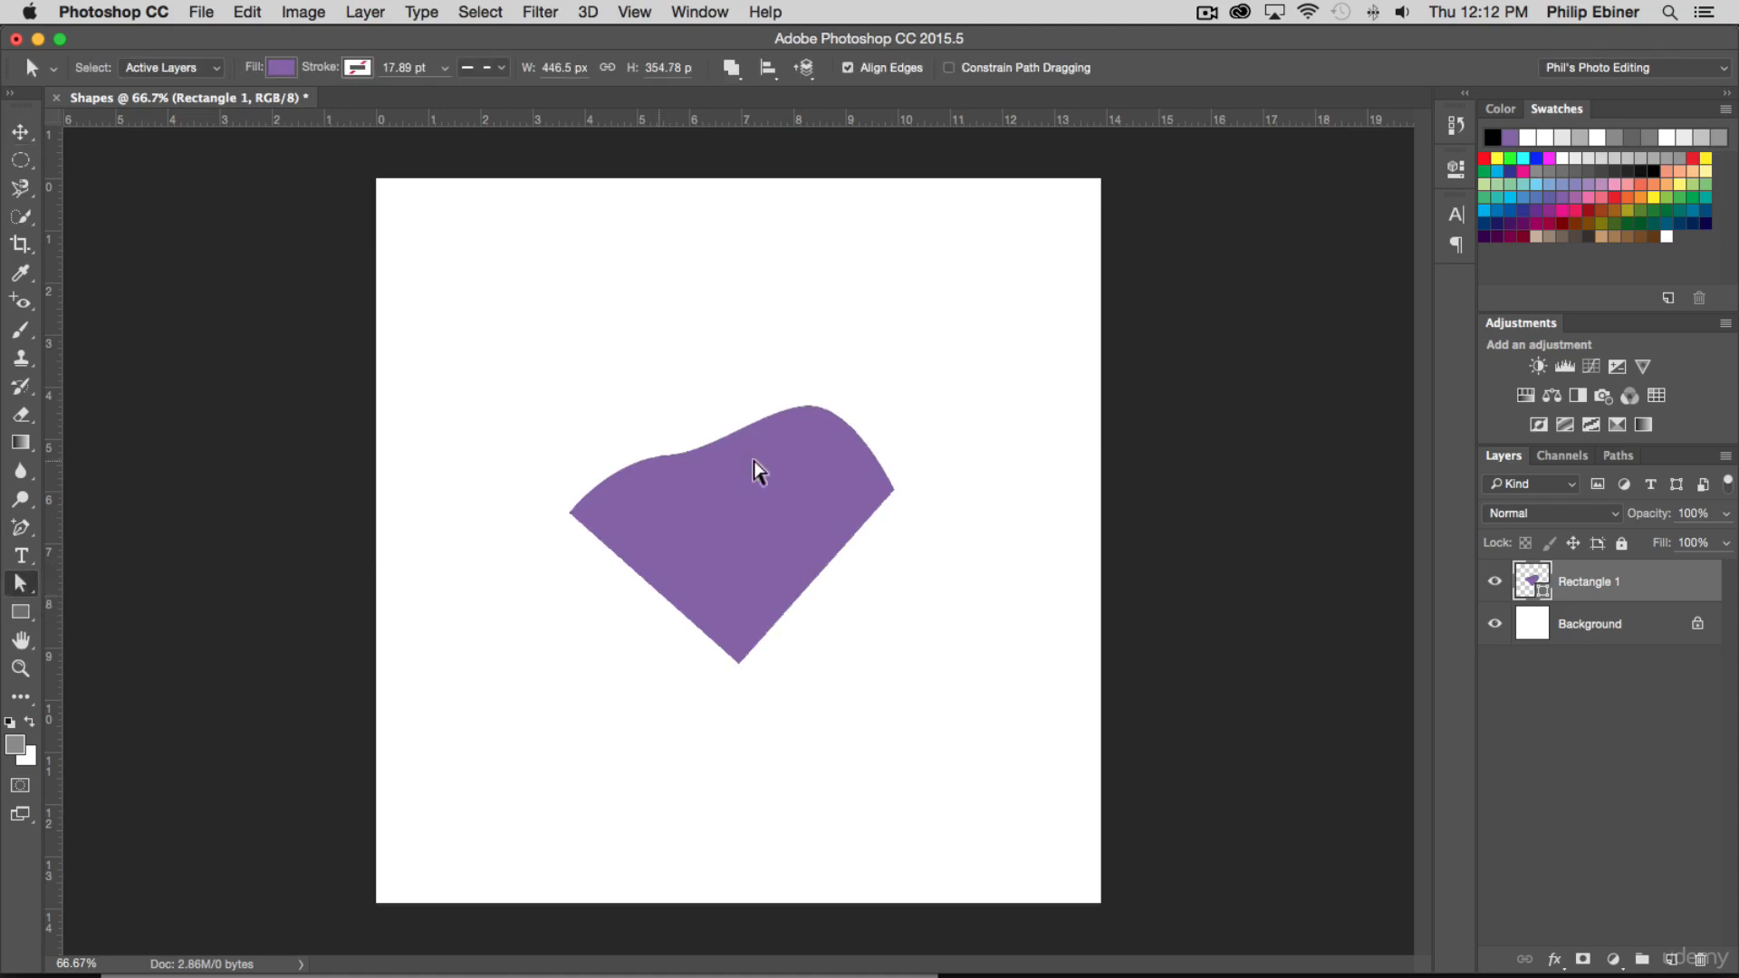
click(656, 541)
click(668, 458)
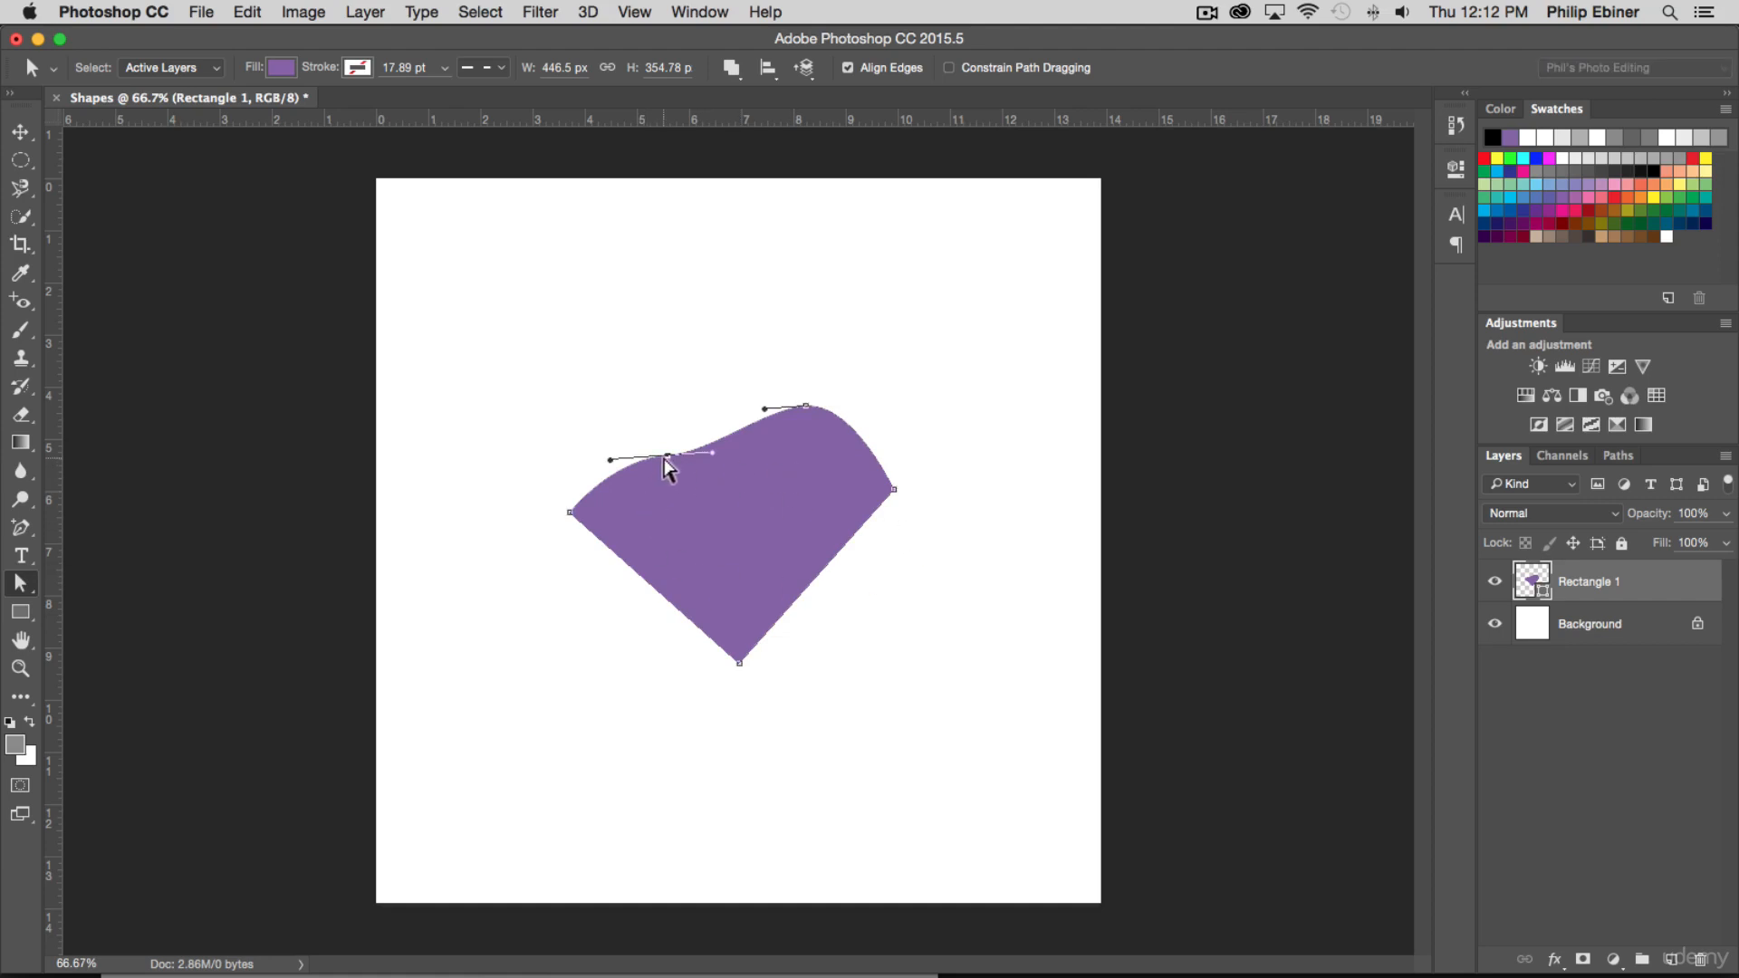
drag(741, 667, 859, 648)
drag(896, 491, 979, 493)
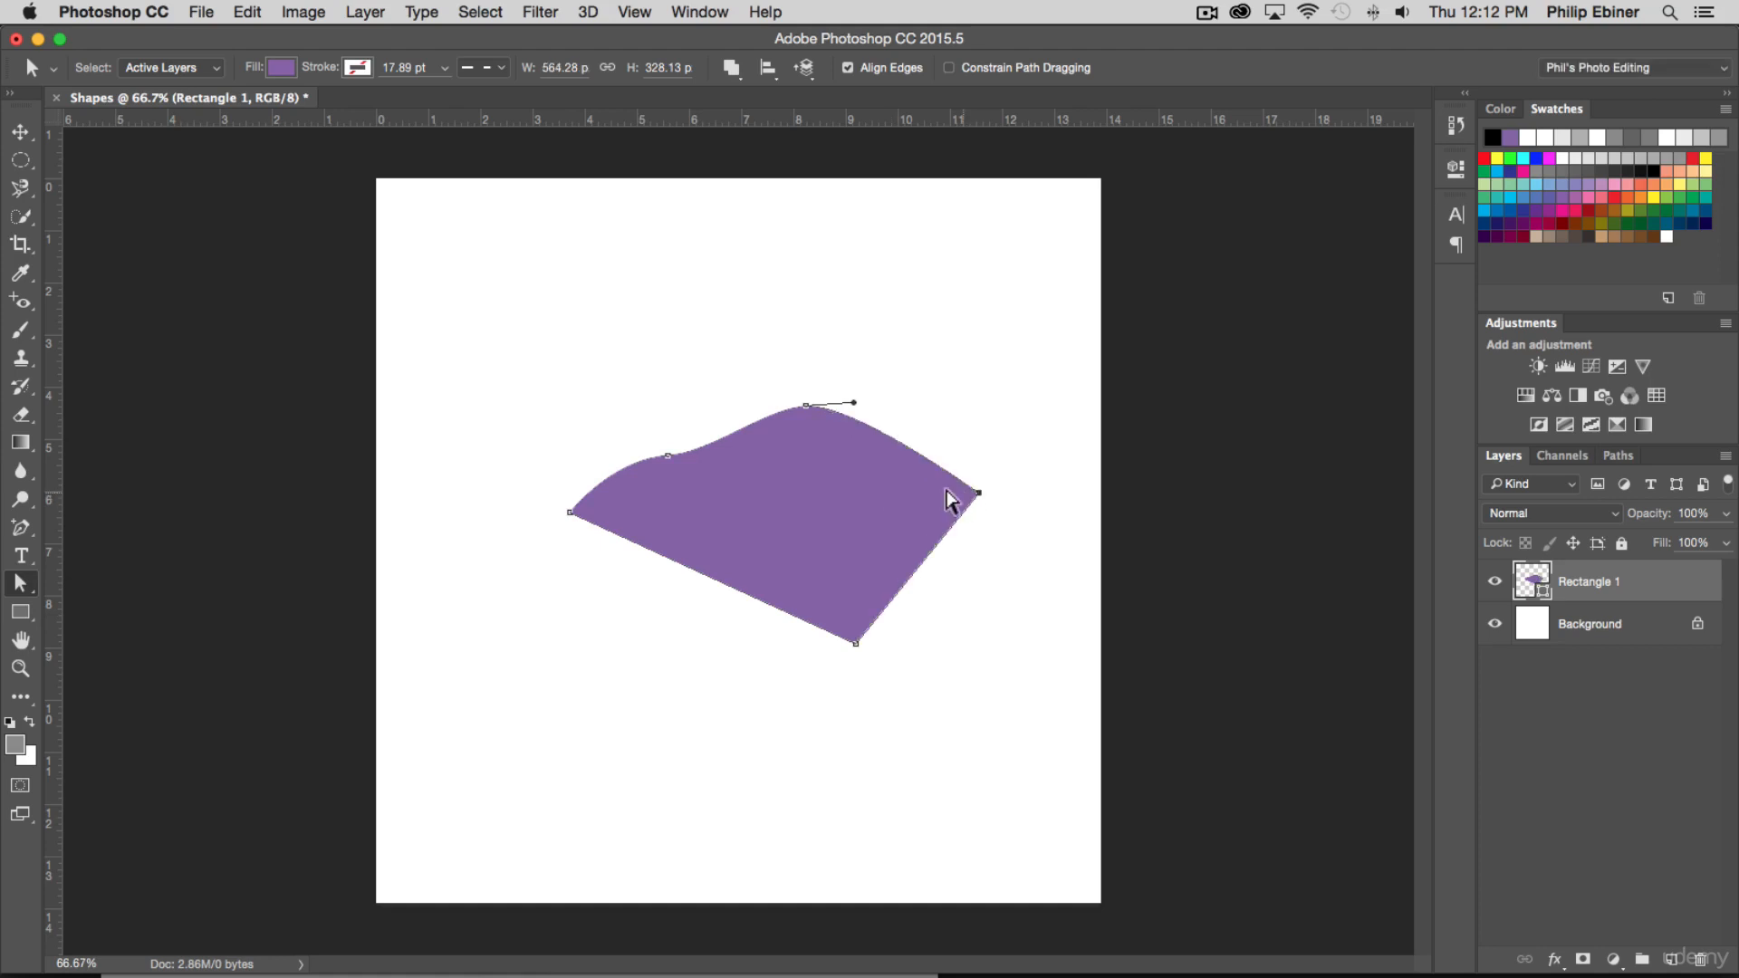
Reshape the top edge by pulling the right curve point's handle up and right and the left one's up and left
drag(854, 402, 977, 290)
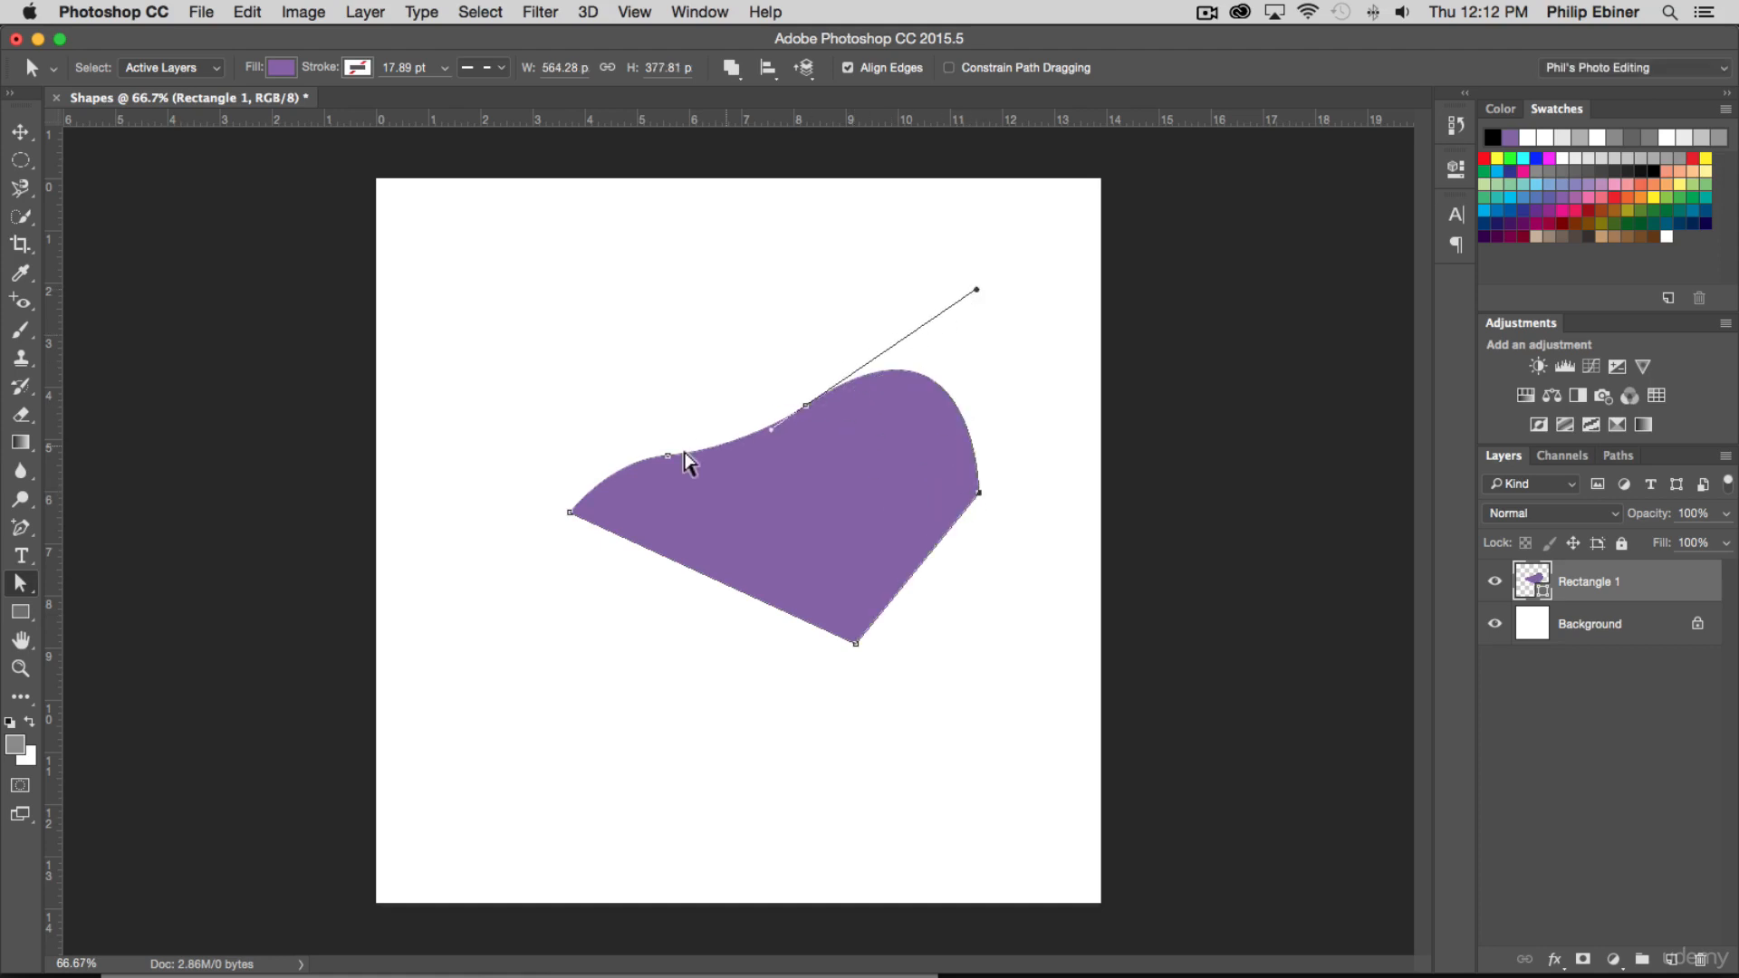
drag(691, 459, 534, 392)
click(842, 362)
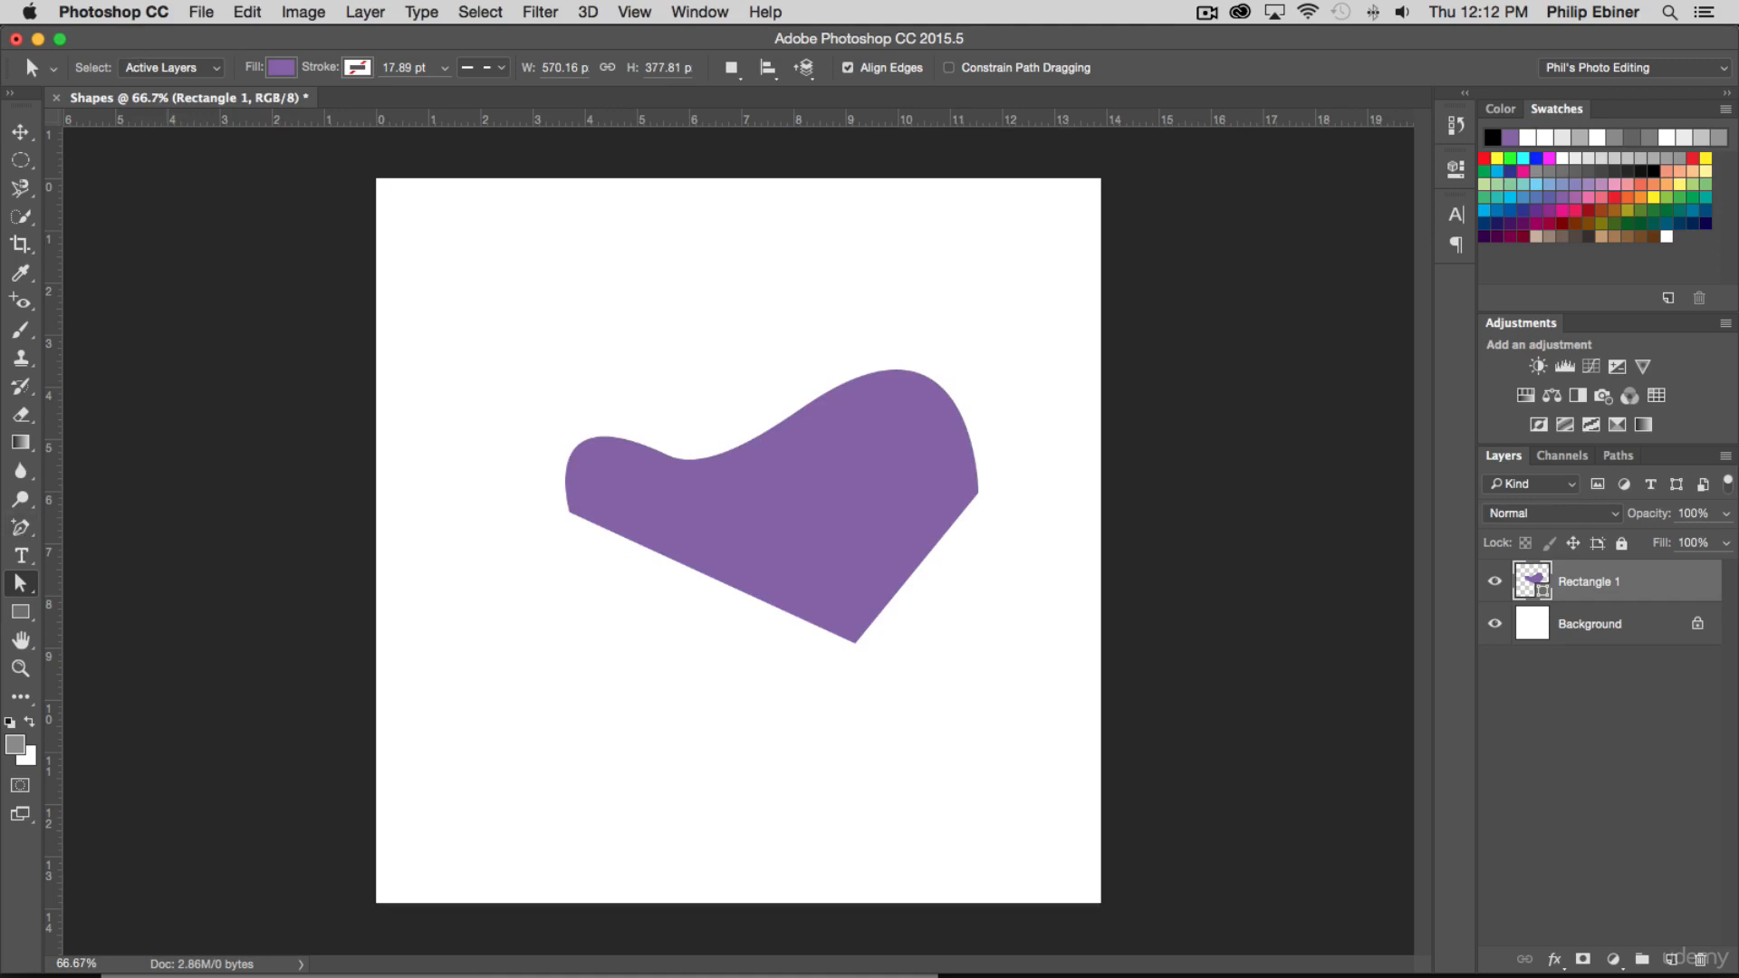
Activate the Ellipse tool for drawing a new shape
click(20, 614)
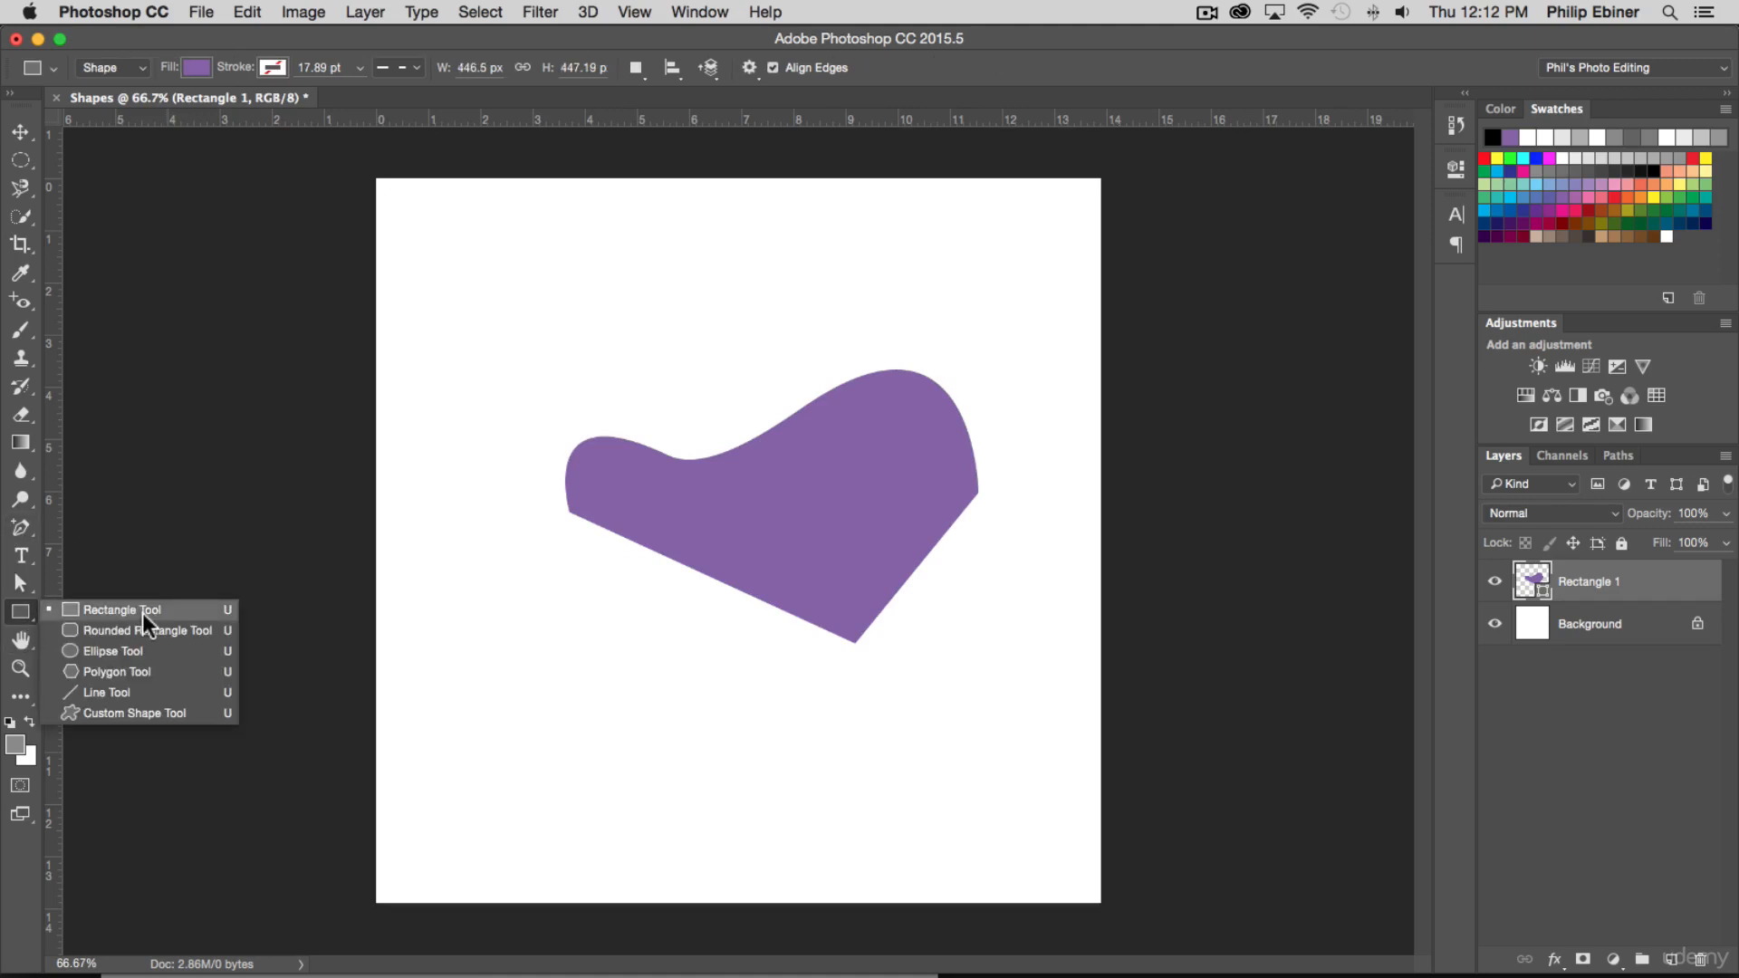
click(109, 649)
Try a light blue fill while the Rectangle 1 layer is selected and undo the colour change
click(192, 69)
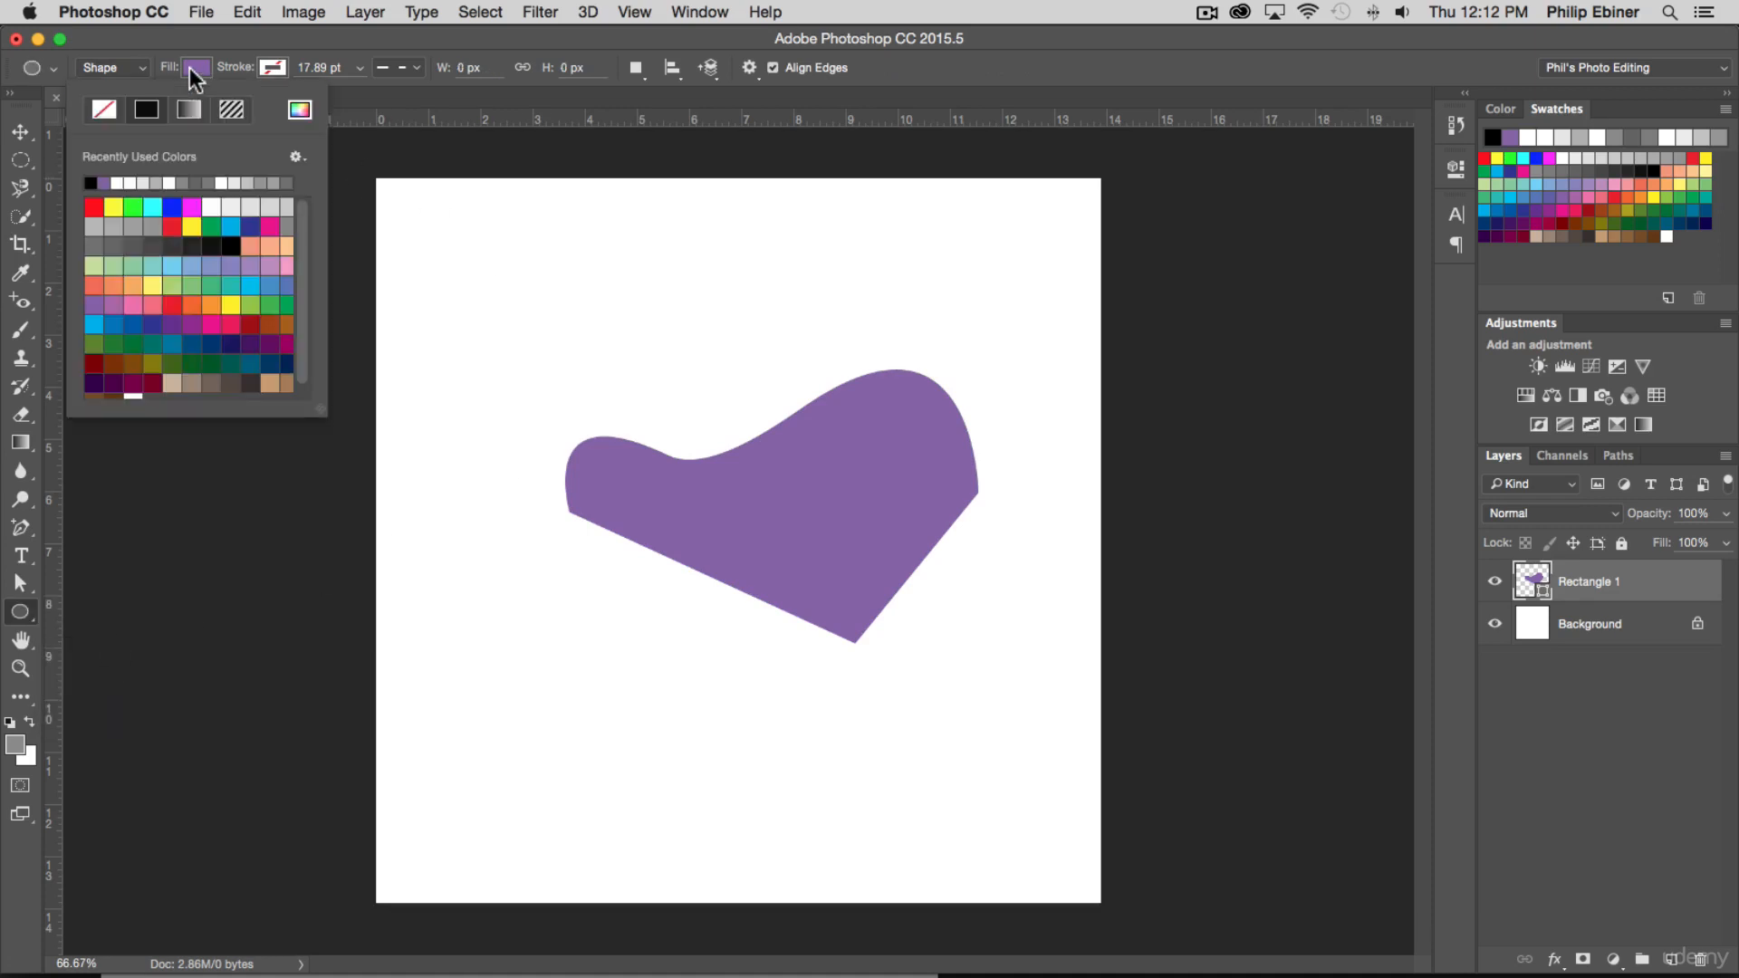
click(231, 227)
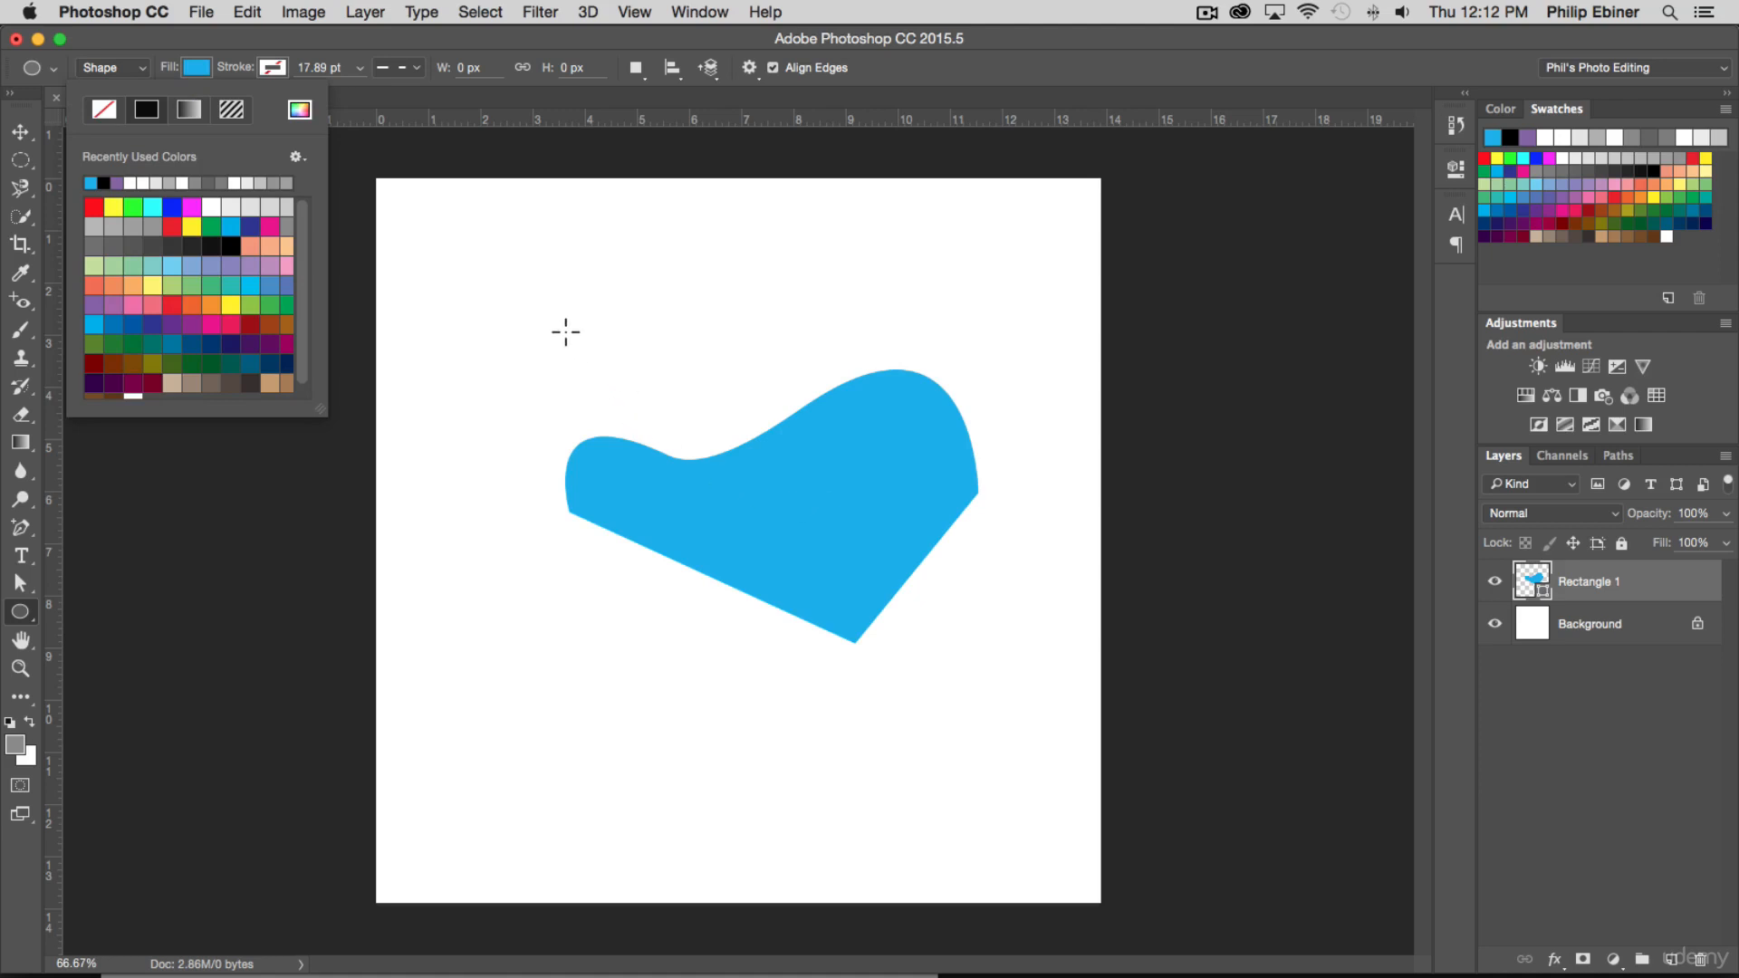
click(209, 68)
key(super+z)
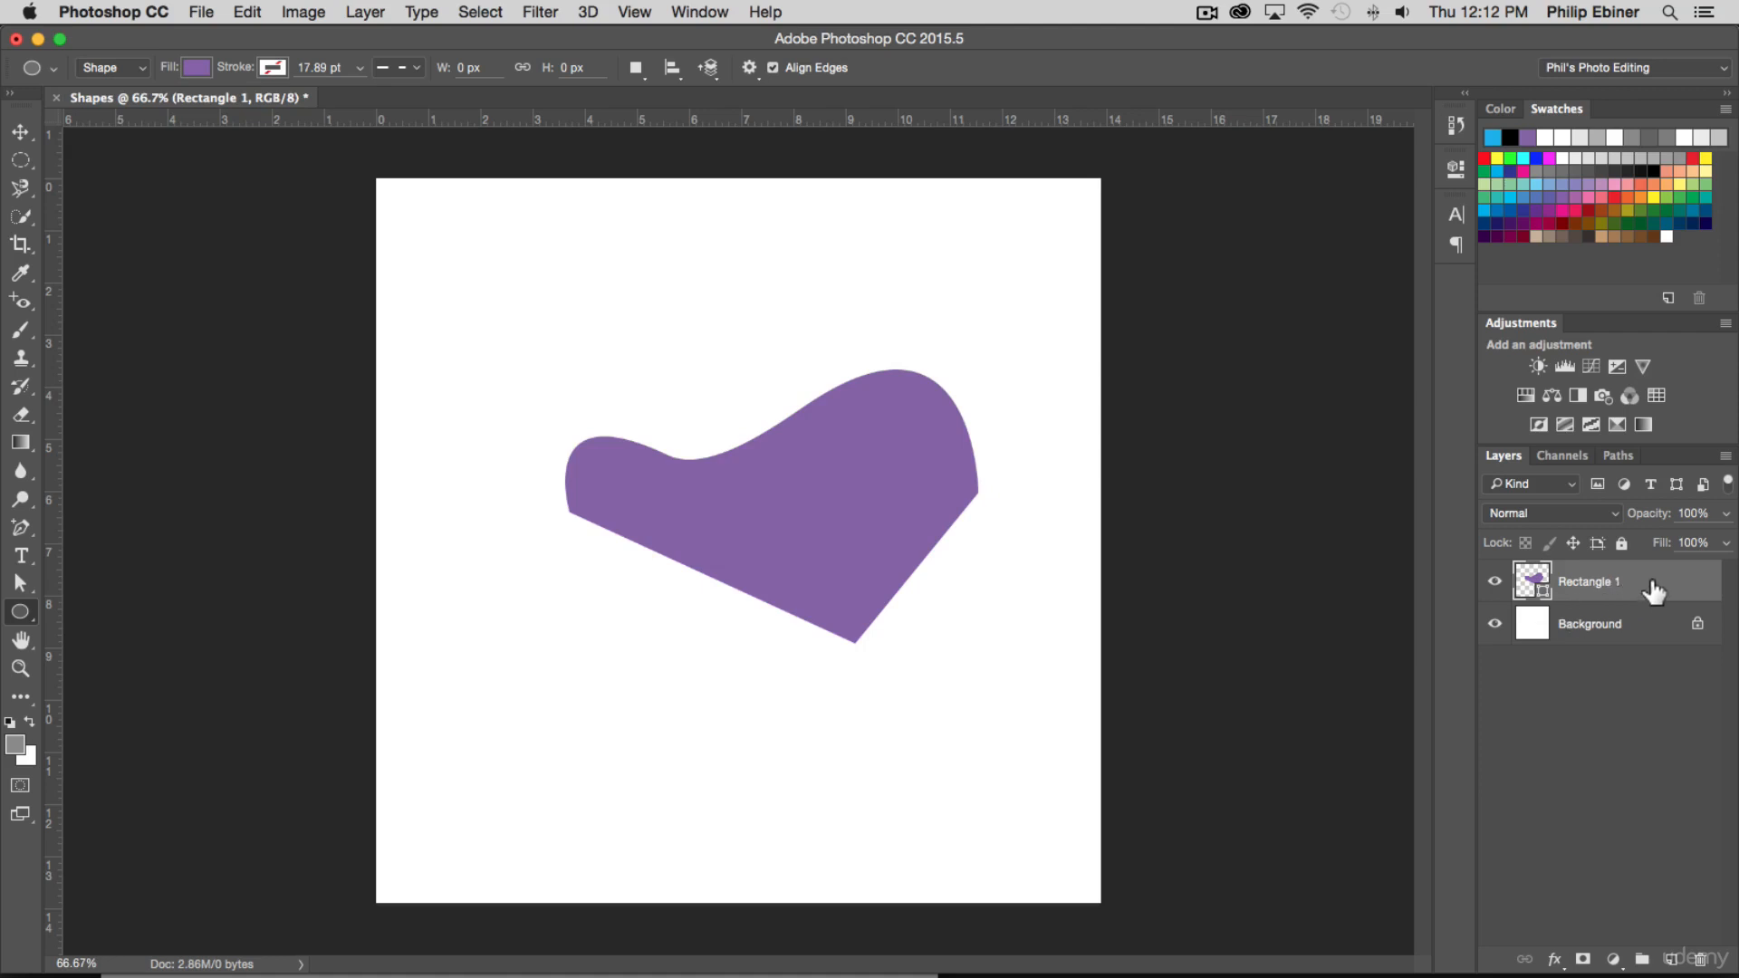
Deselect all layers, set the fill to pure blue and draw a circle about 367 px wide over the purple shape's left part
click(1583, 792)
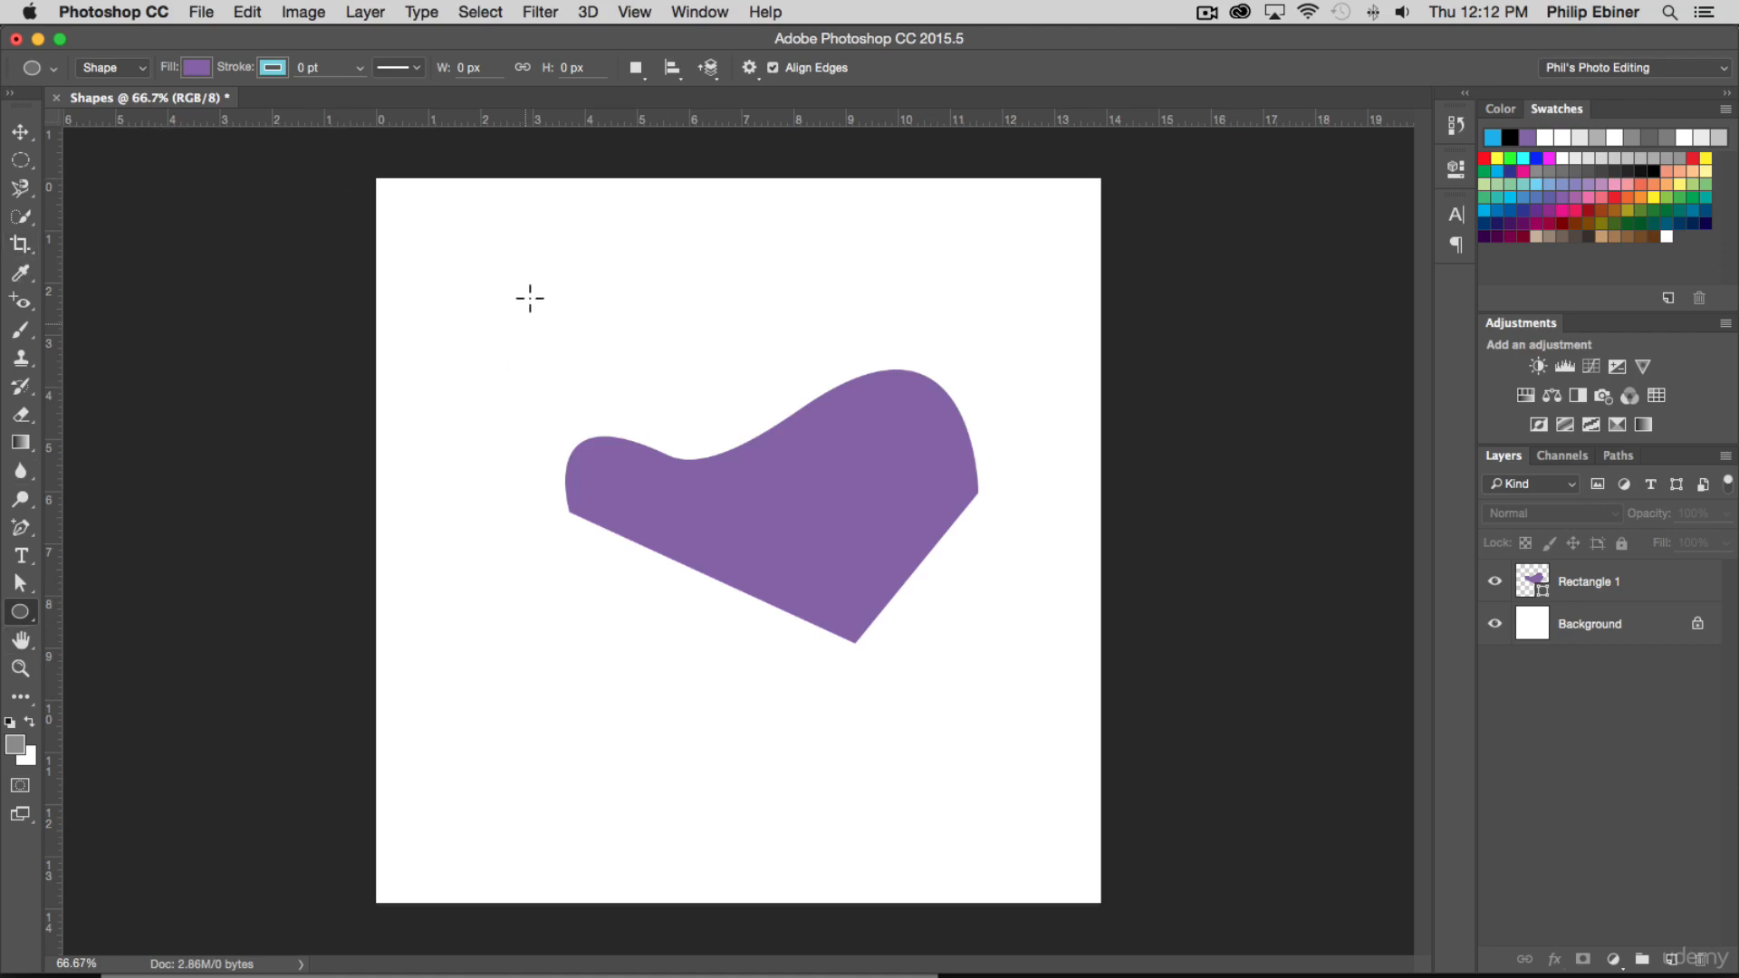
click(195, 68)
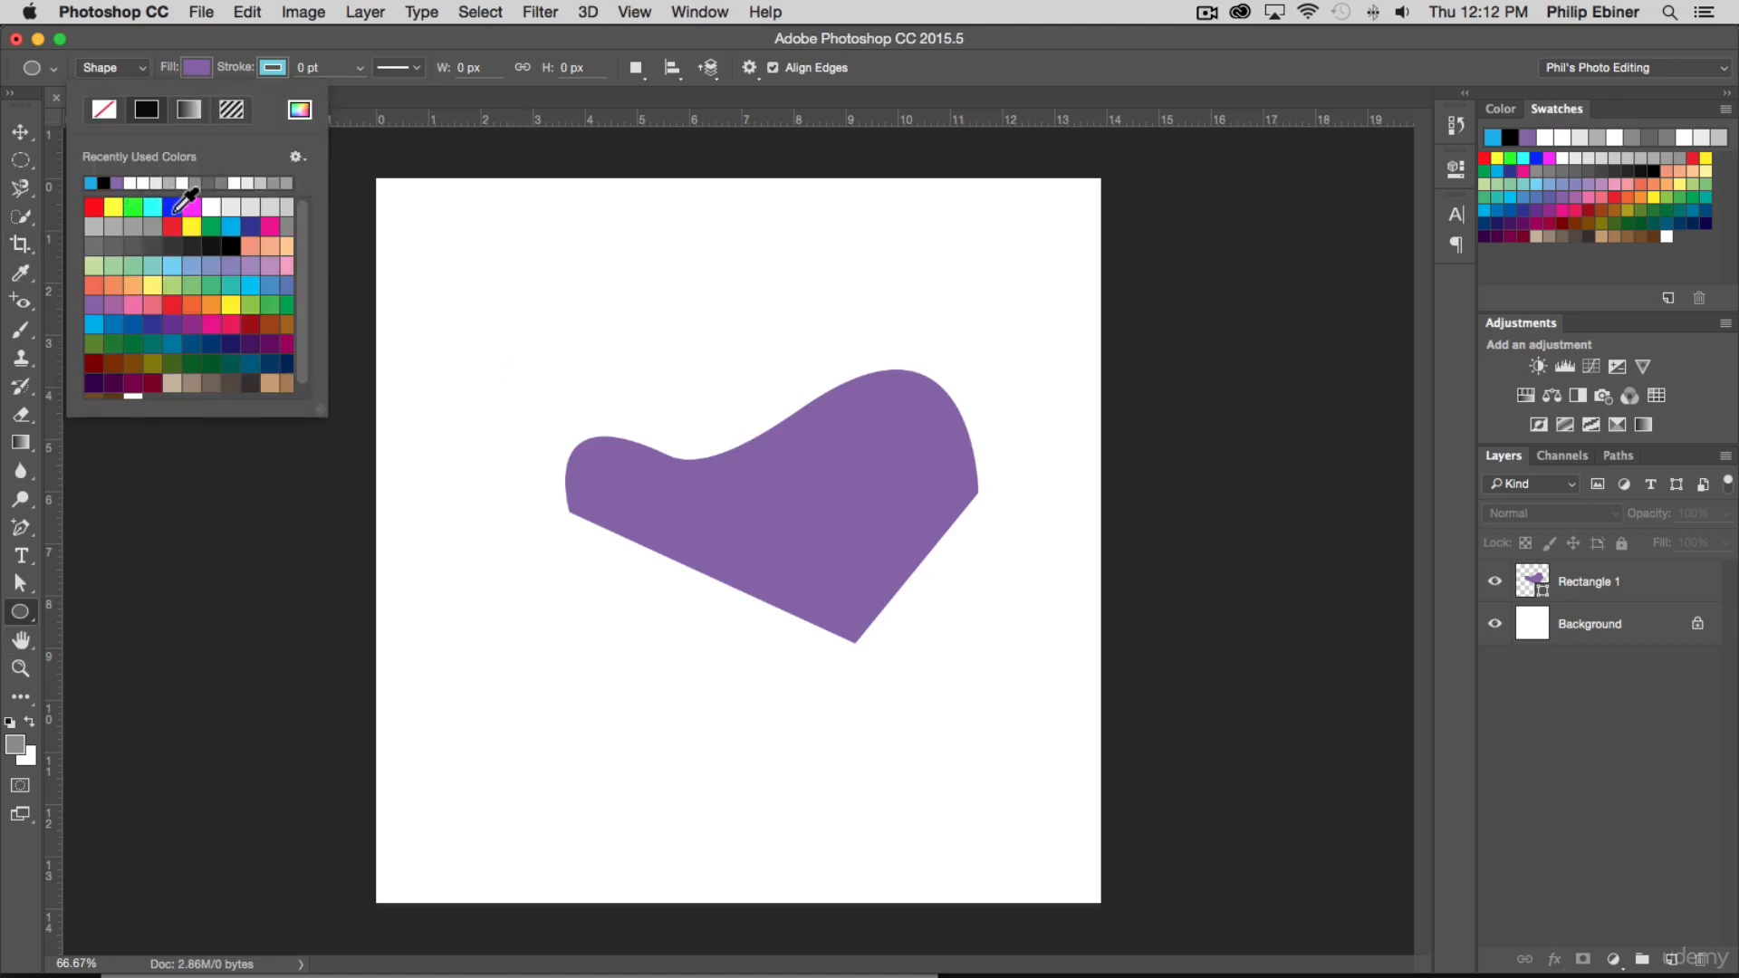
click(173, 209)
drag(510, 304, 788, 634)
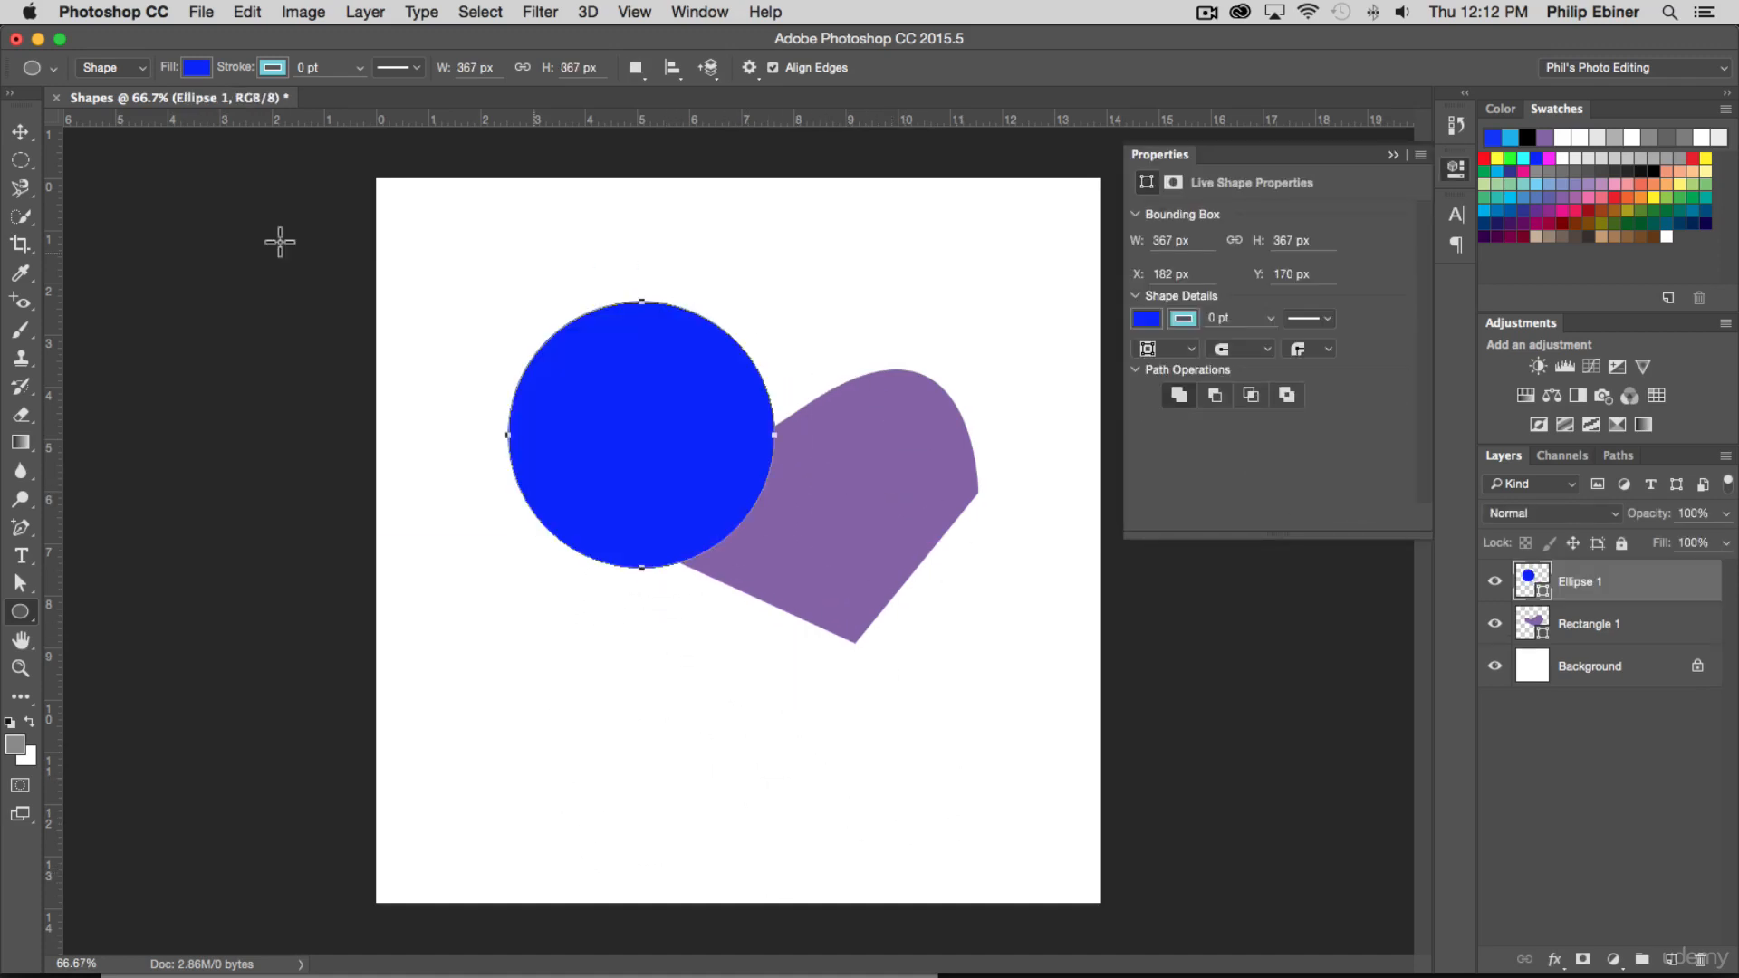
Move the blue circle down and left to about X 133 px, Y 317 px, and place Ellipse 1 beneath Rectangle 1
click(20, 132)
drag(783, 383, 721, 487)
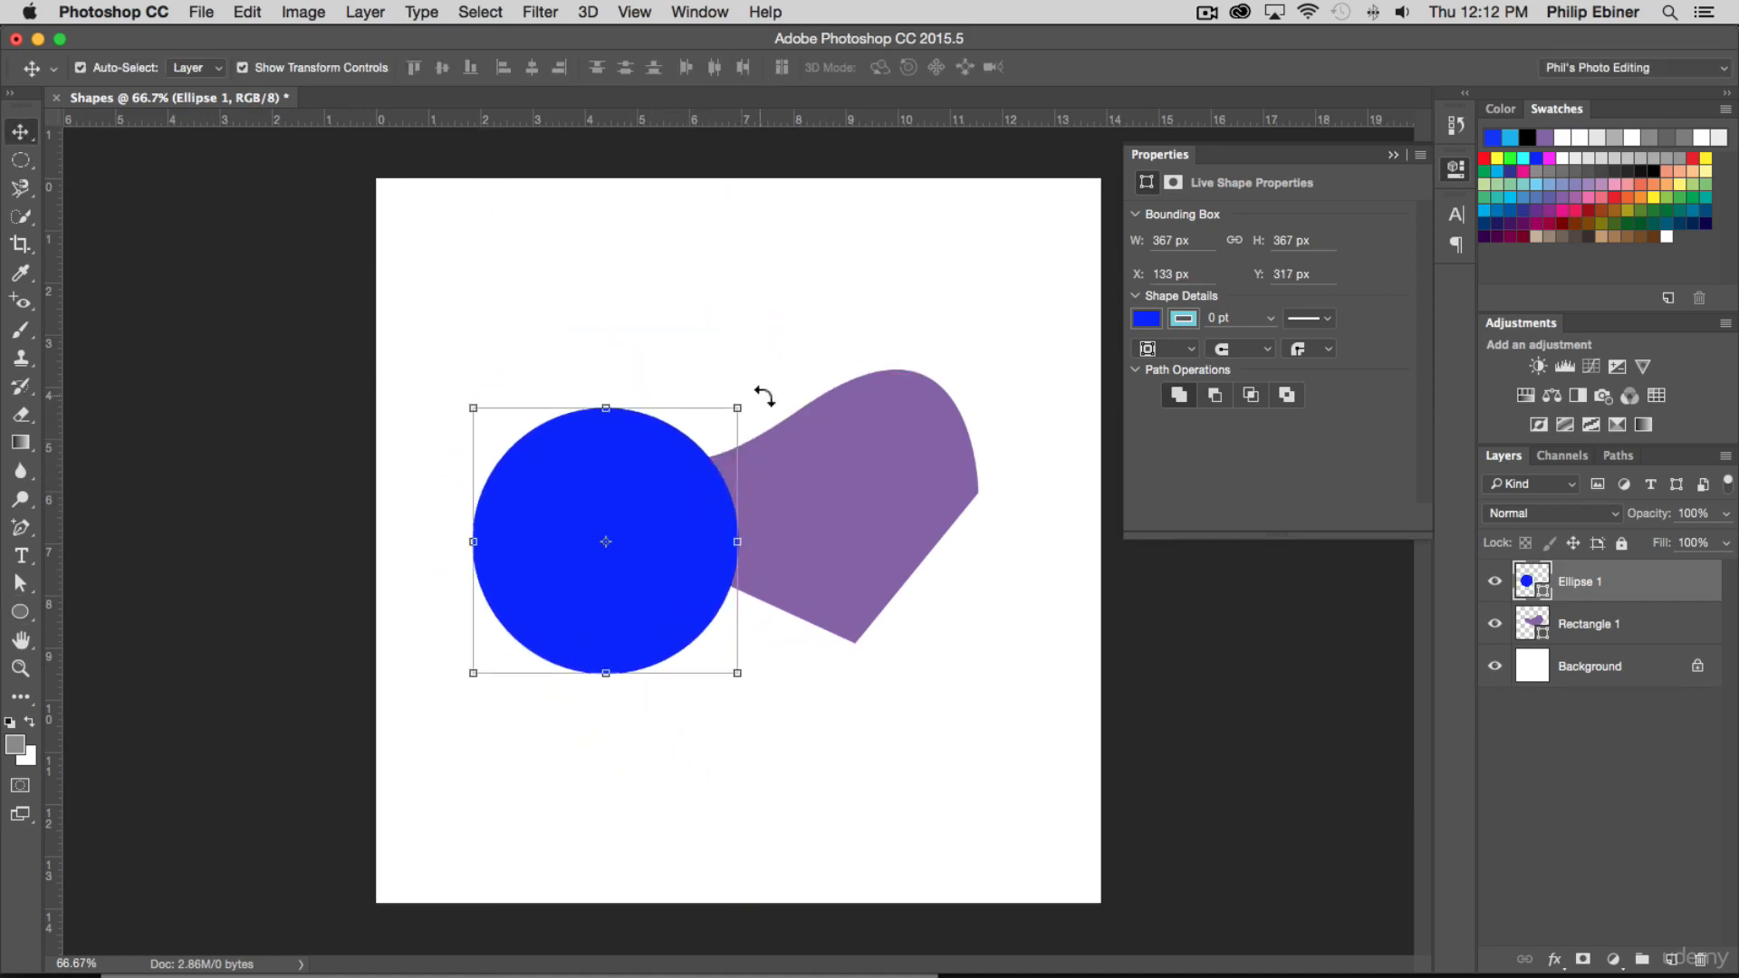
drag(1622, 587, 1627, 630)
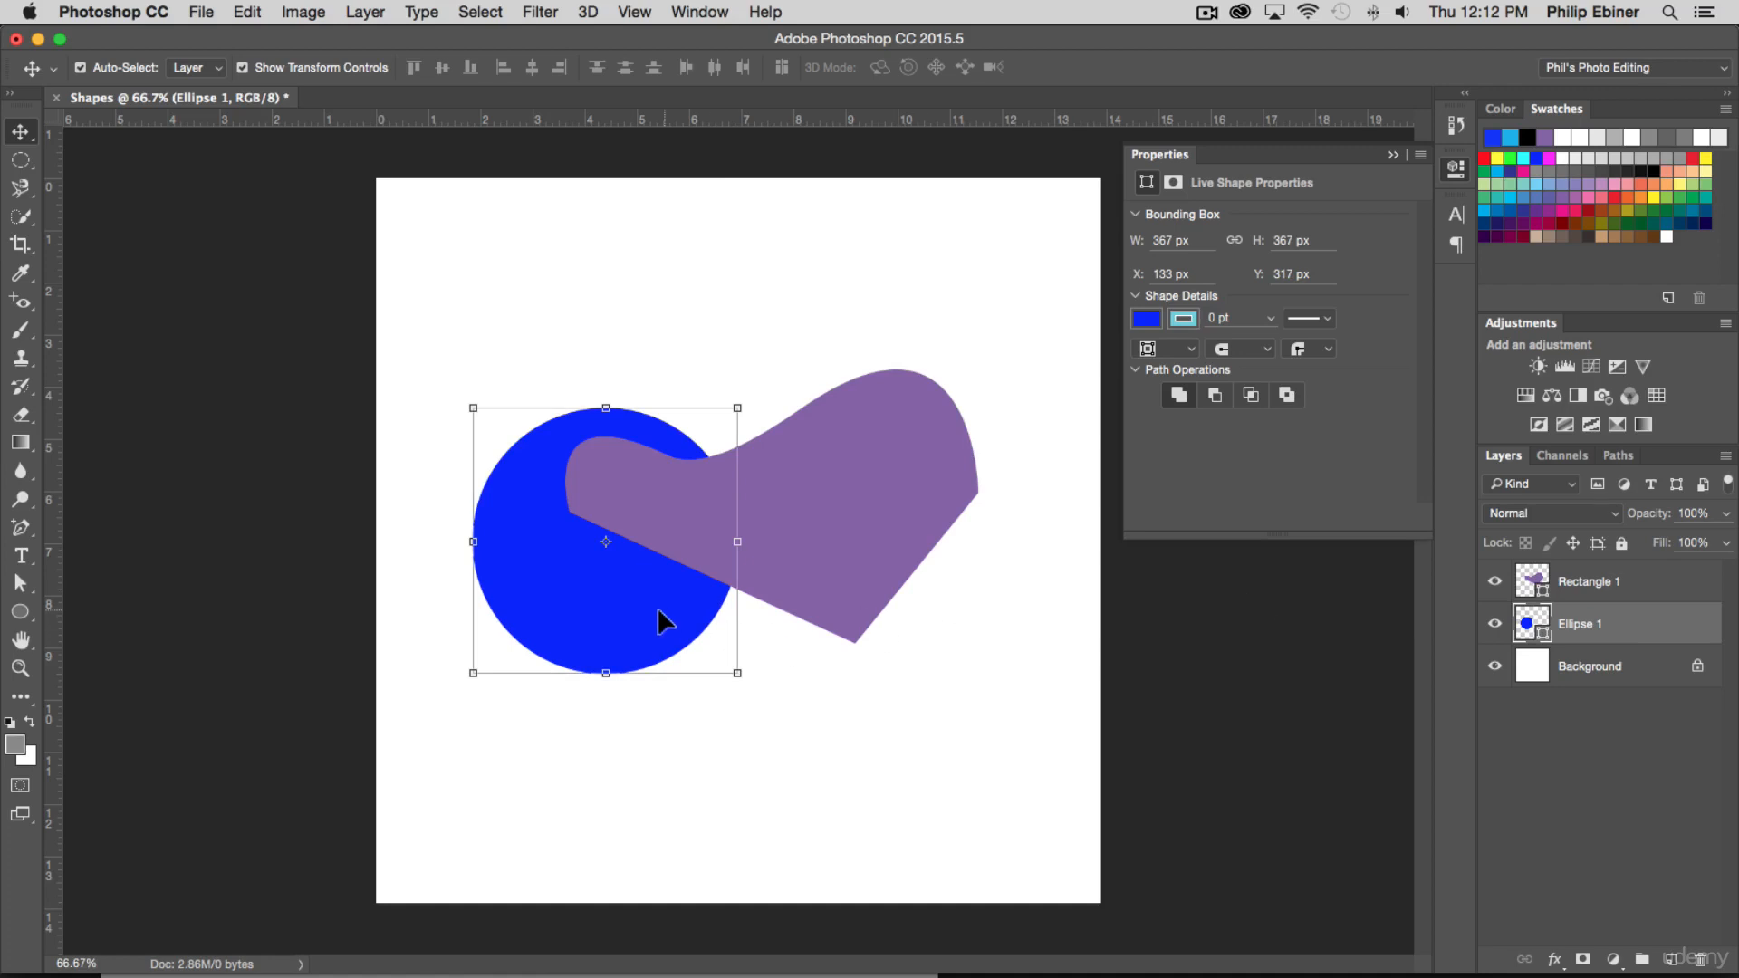
Enlarge the blue circle and position it behind most of the purple shape, slightly above and left of the canvas centre
drag(664, 617, 709, 541)
drag(785, 597, 943, 758)
drag(764, 695, 726, 626)
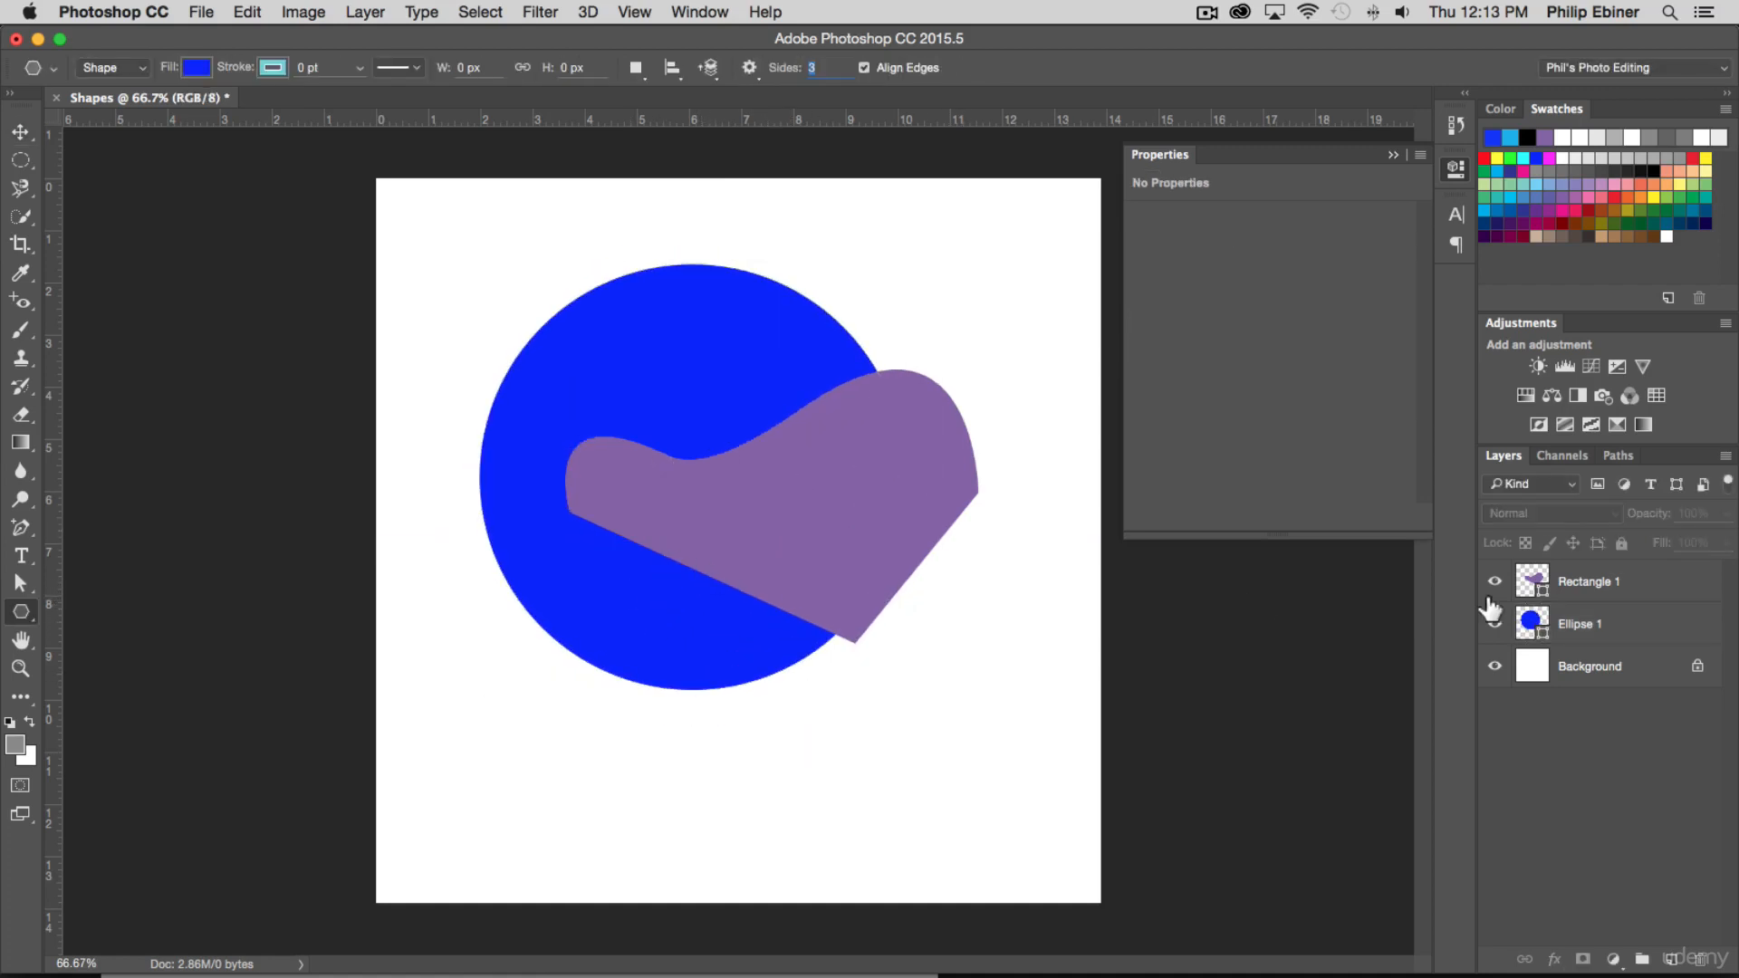
Hide the Rectangle 1 and Ellipse 1 layers
click(1496, 582)
click(1494, 626)
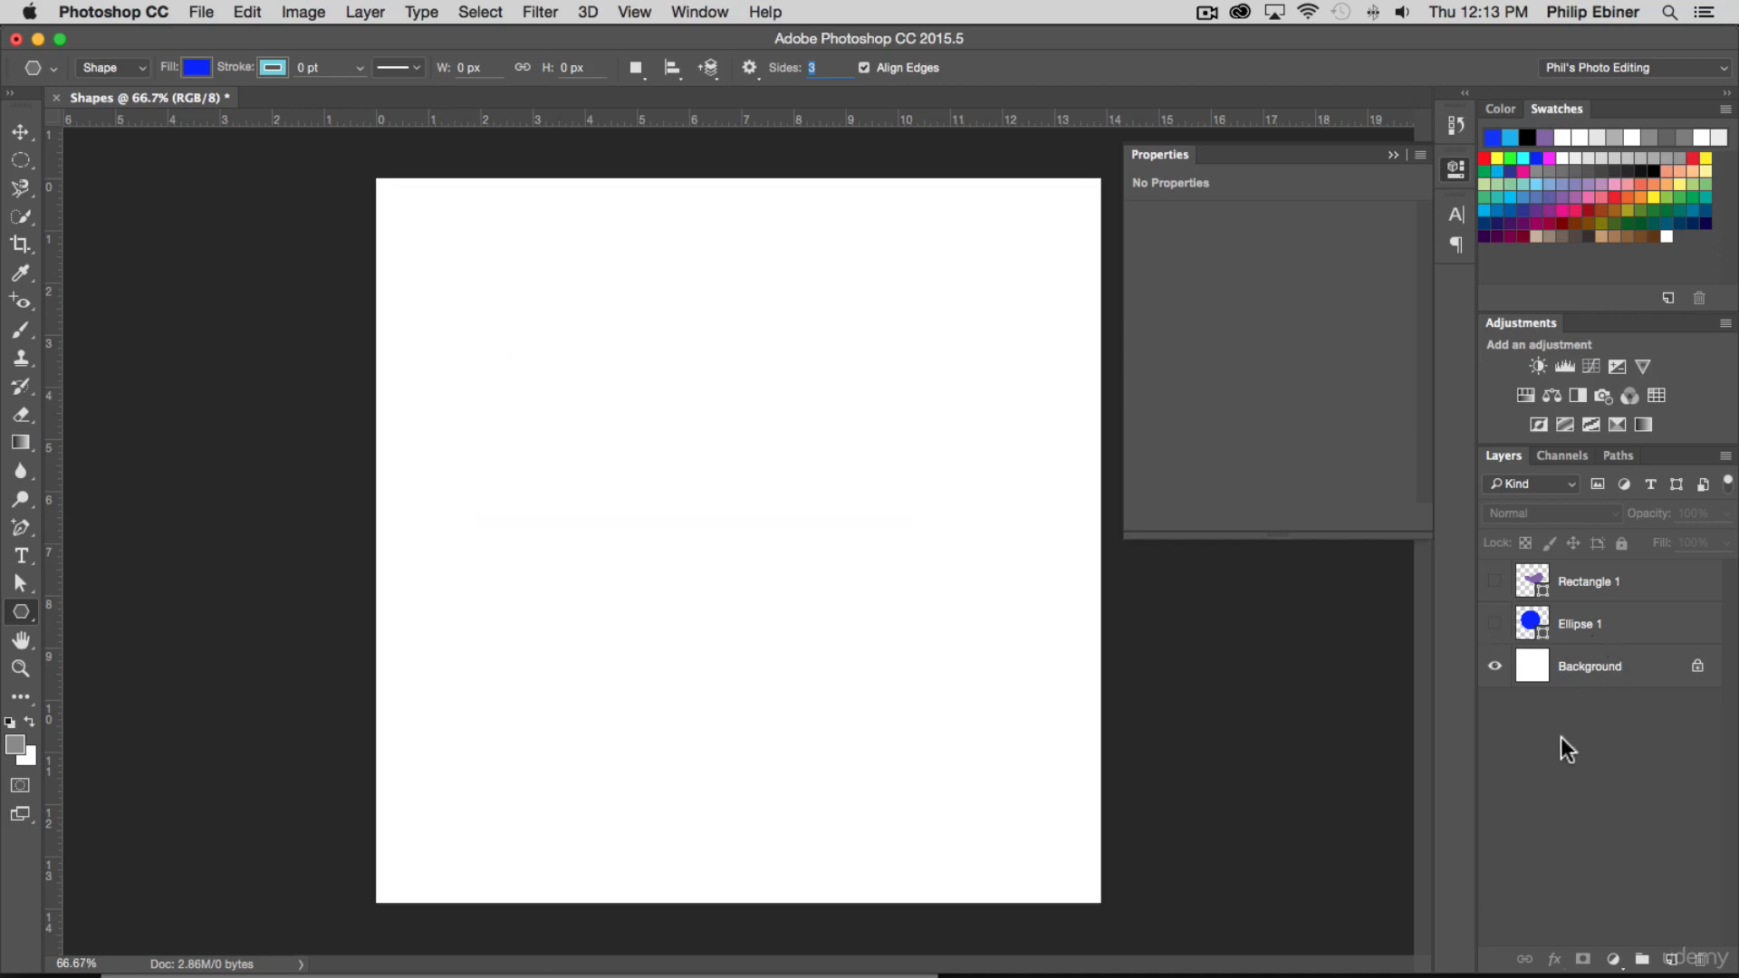
Draw a light orange three-sided polygon about 427 px wide and 378 px high, and move it near the canvas centre
click(35, 605)
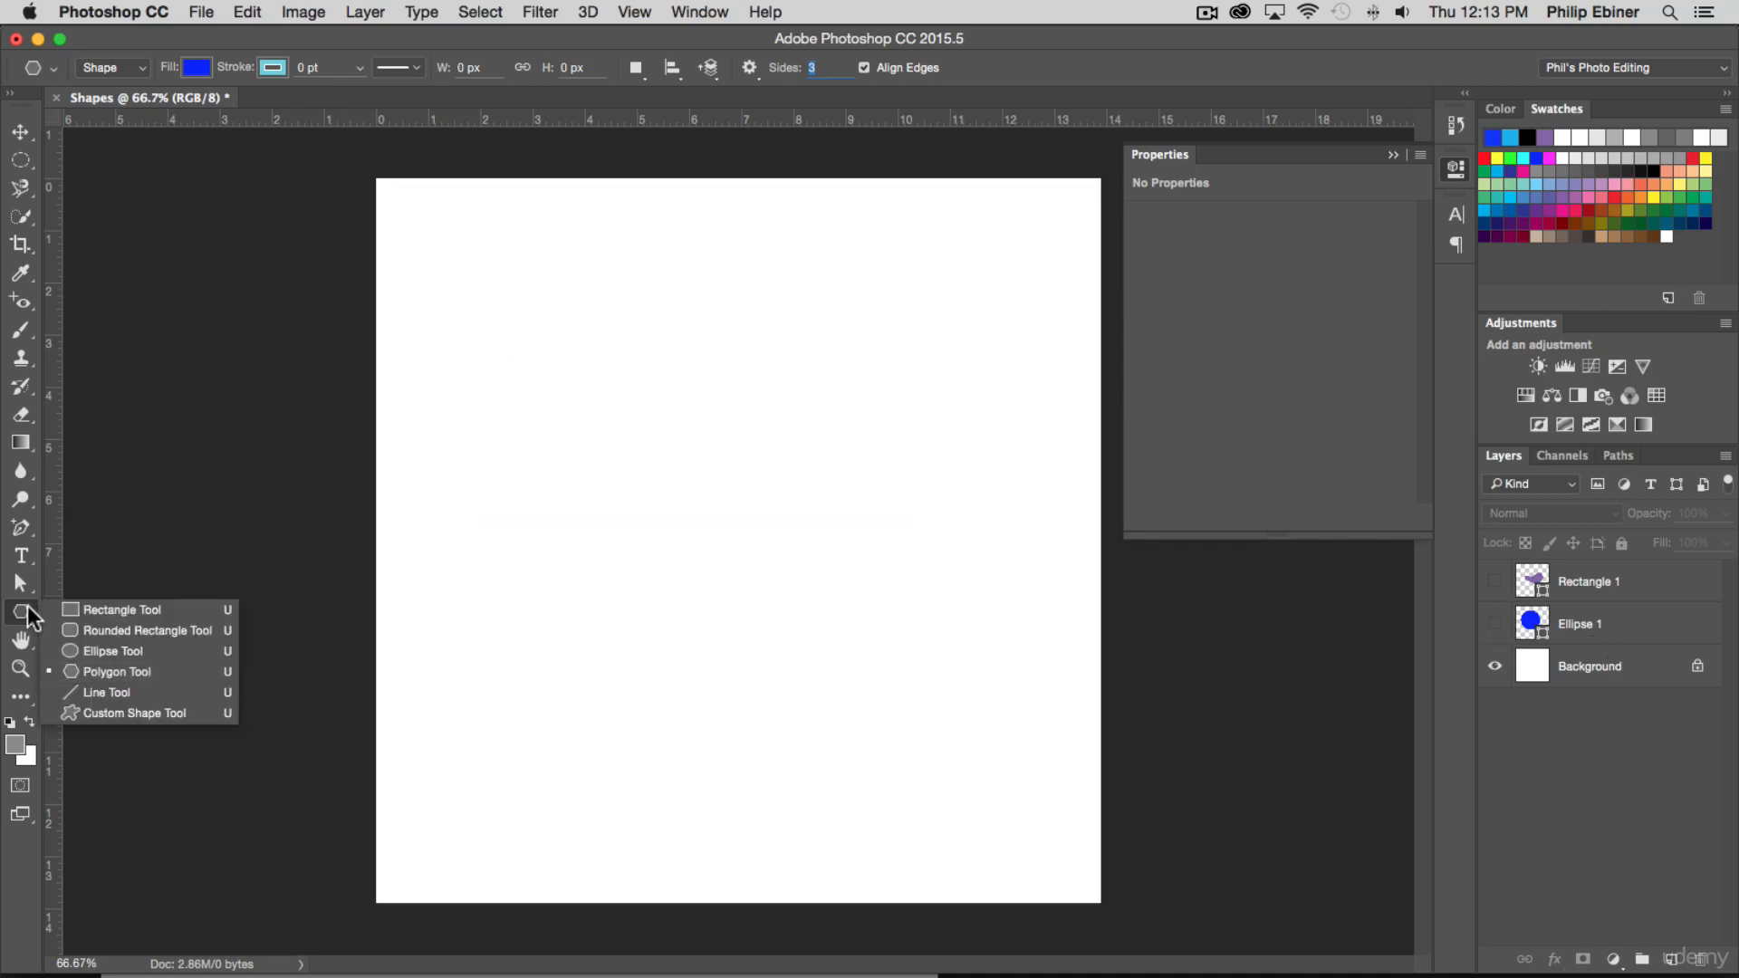
click(125, 670)
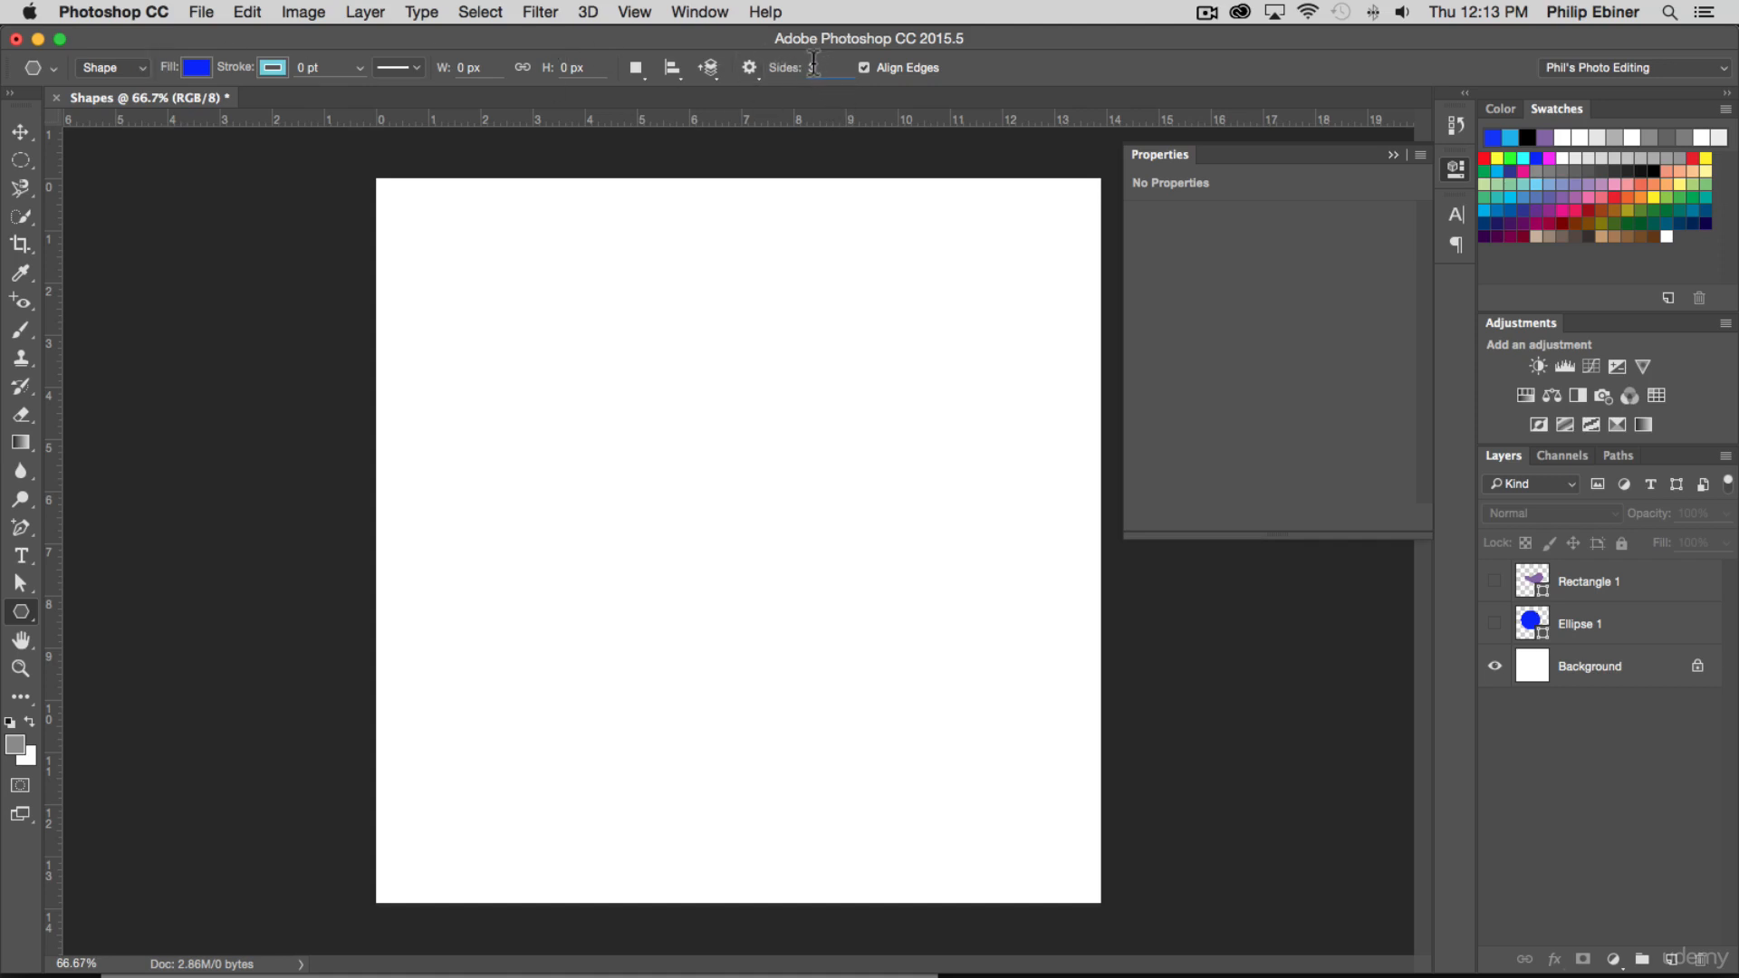
drag(806, 72, 134, 60)
click(194, 66)
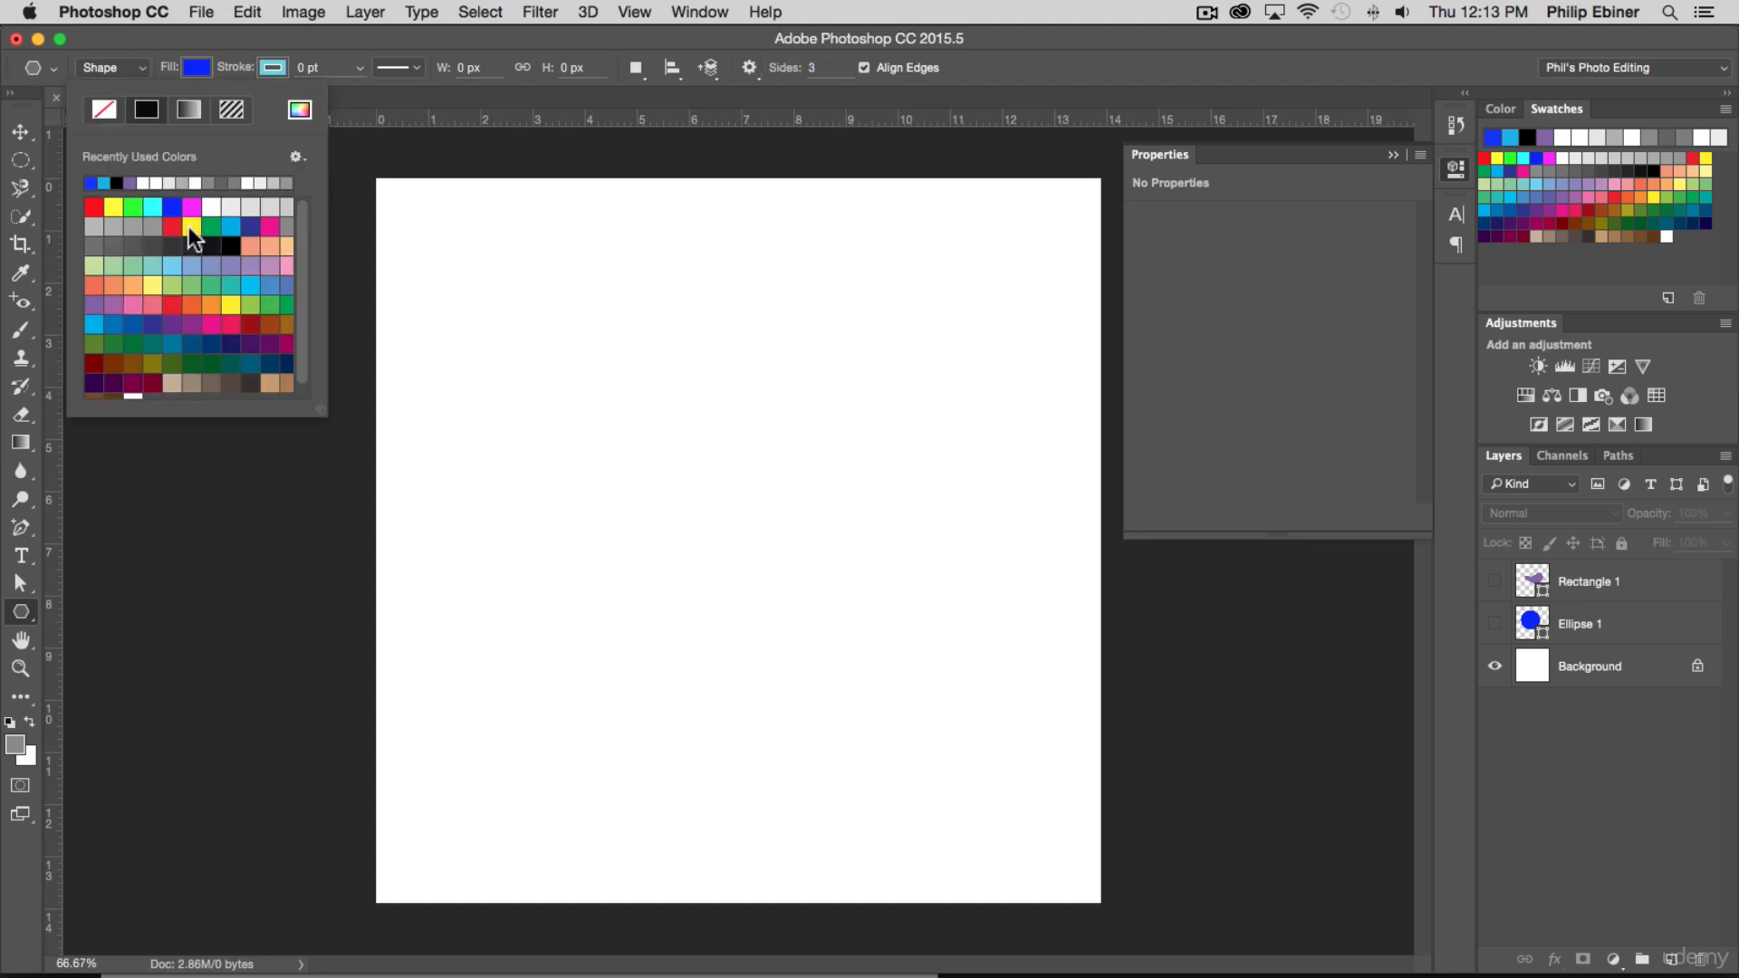
click(255, 243)
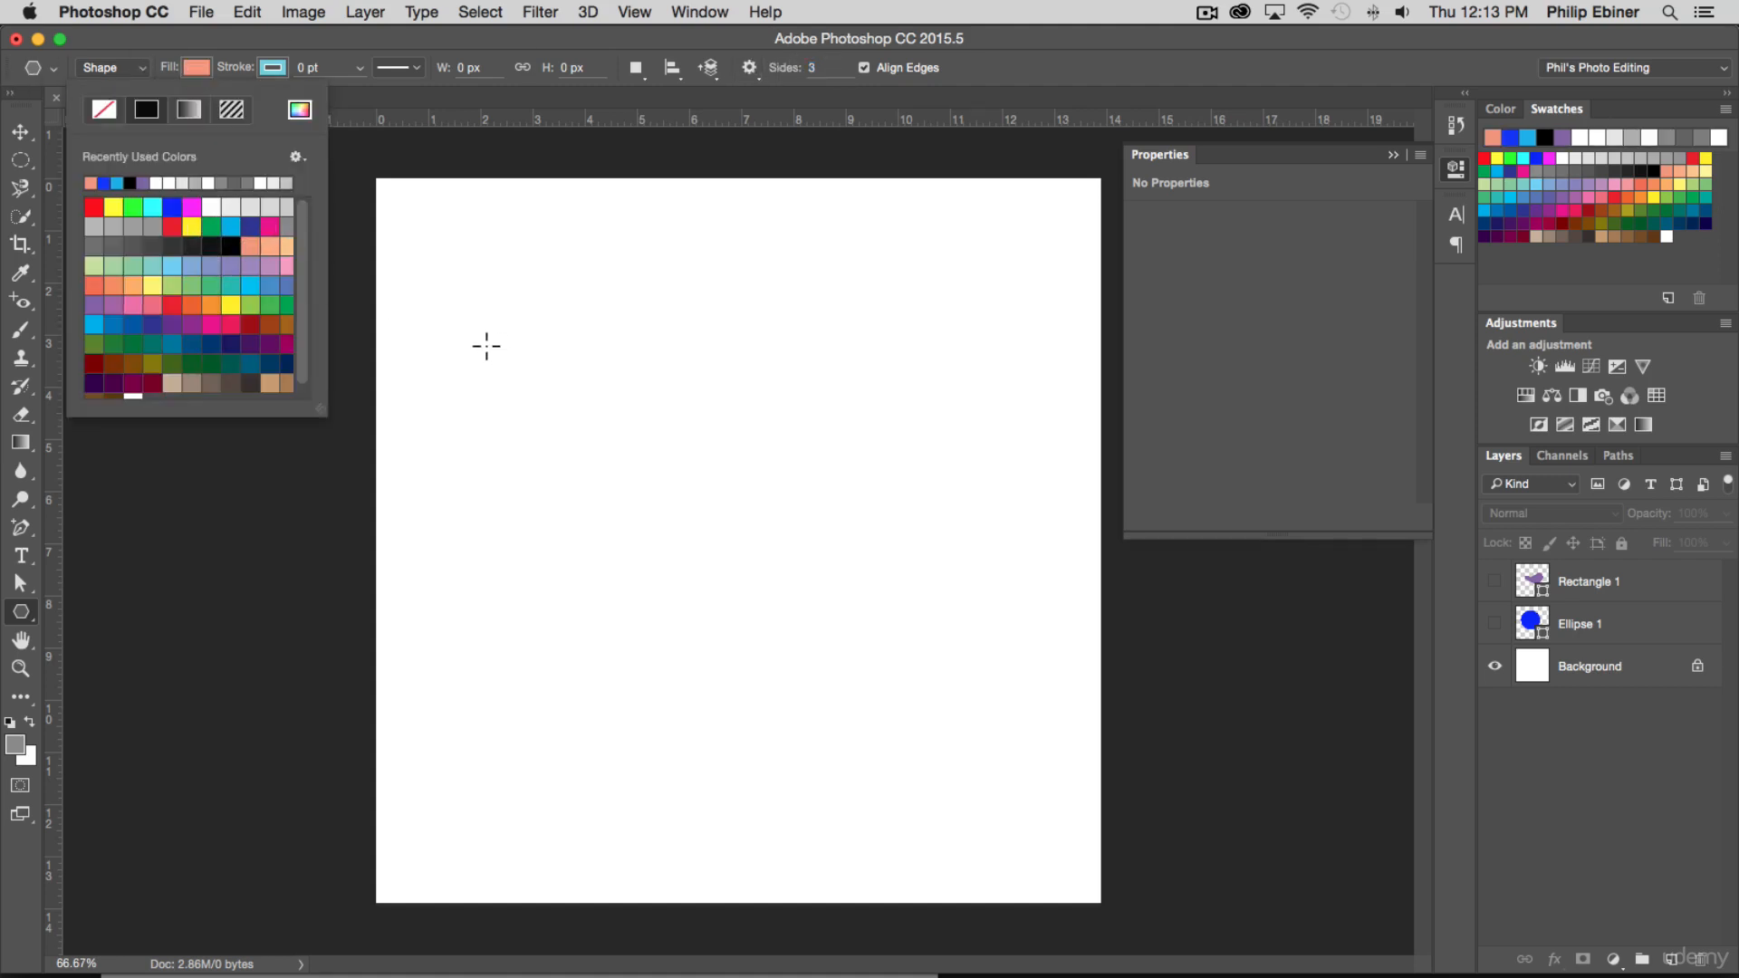
click(689, 389)
drag(672, 392, 800, 468)
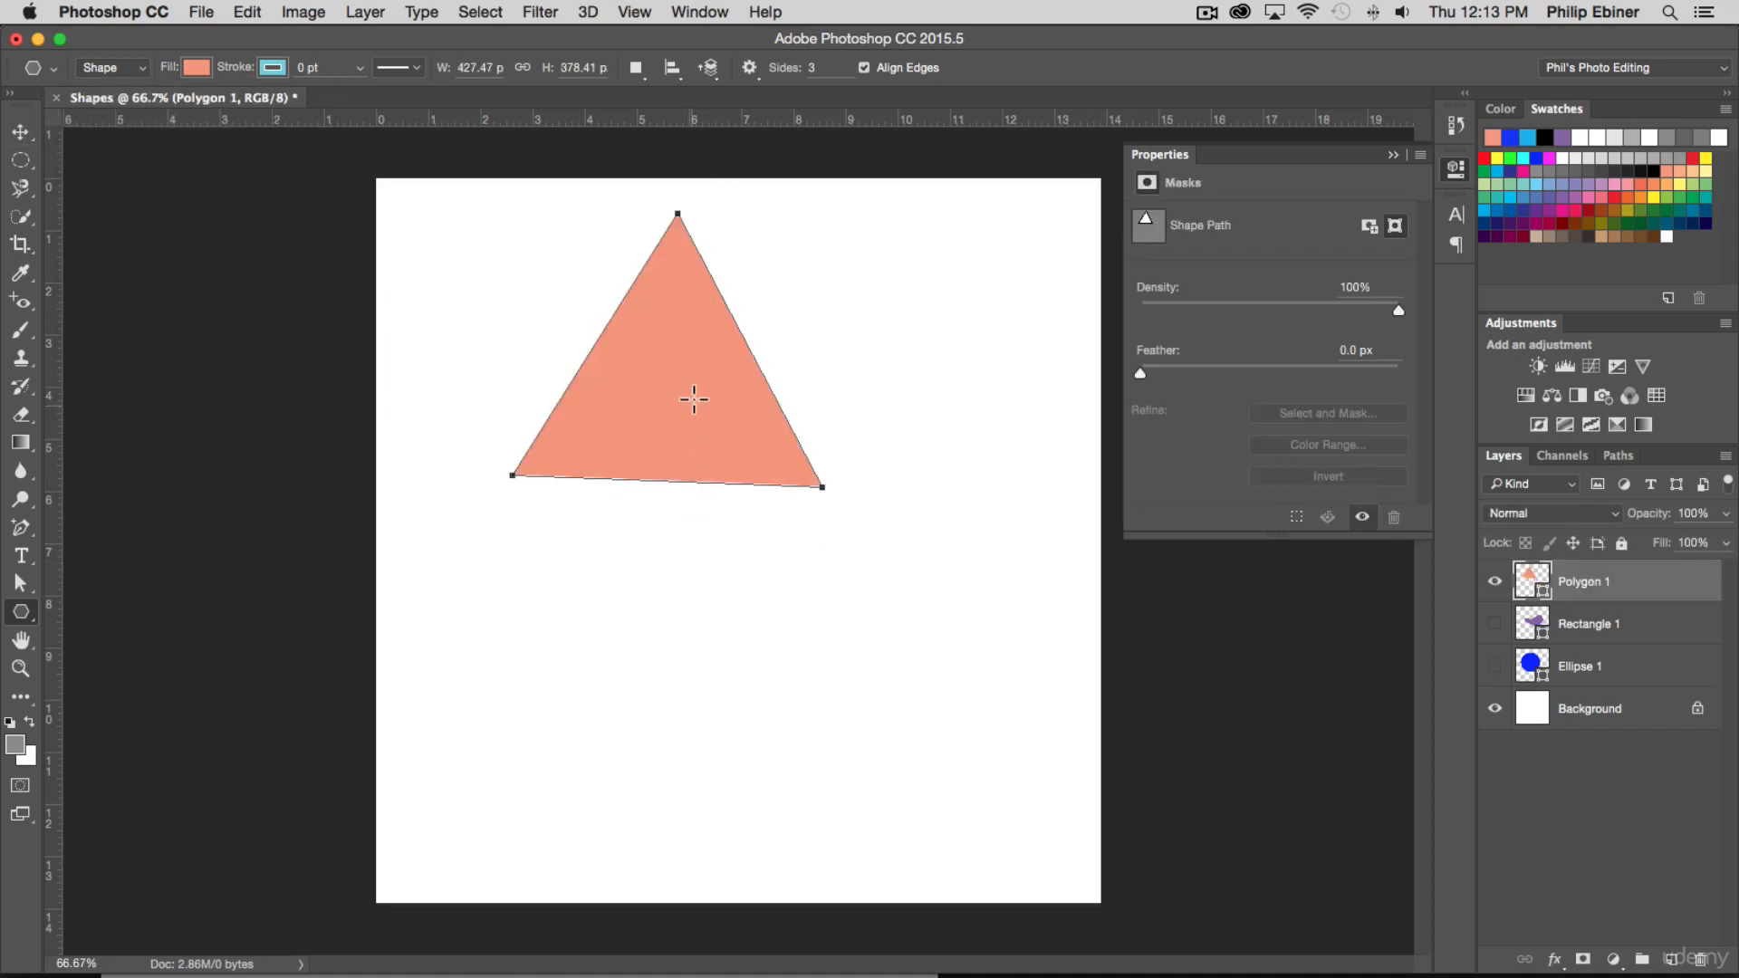
click(20, 131)
drag(644, 392, 731, 503)
Deselect the triangle, set the polygon sides to 5 and draw a pentagon about 319 px wide and 330 px high at the canvas's upper-left corner
click(1167, 564)
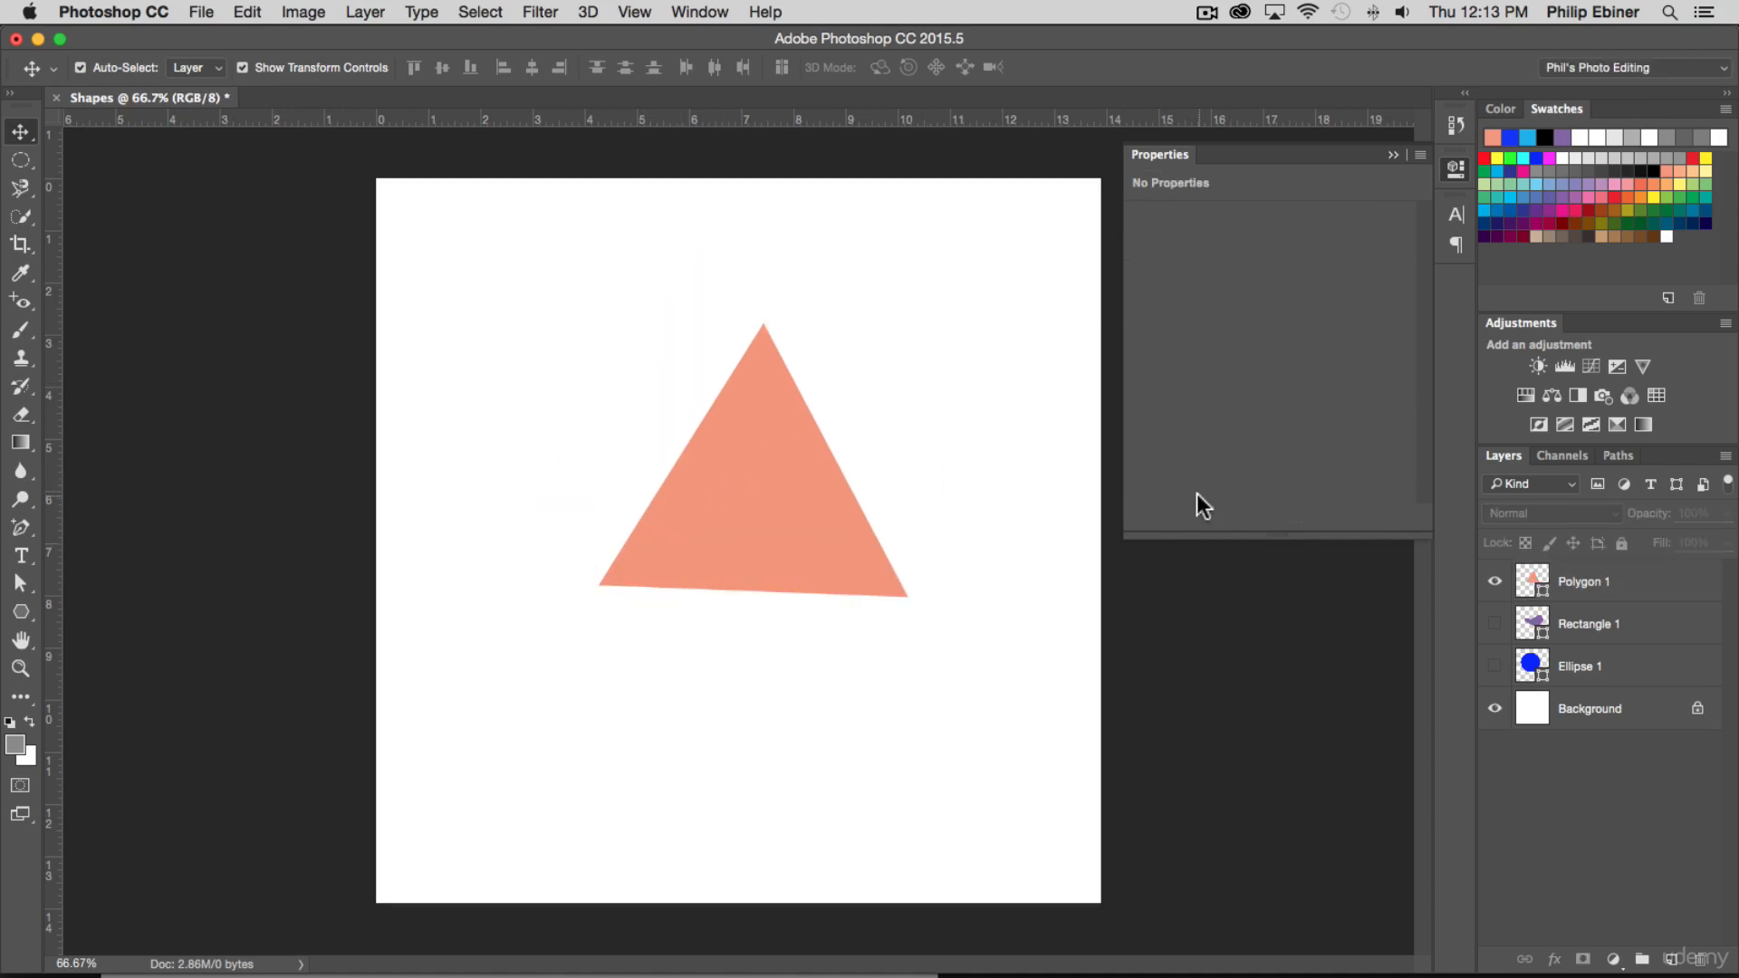
click(21, 612)
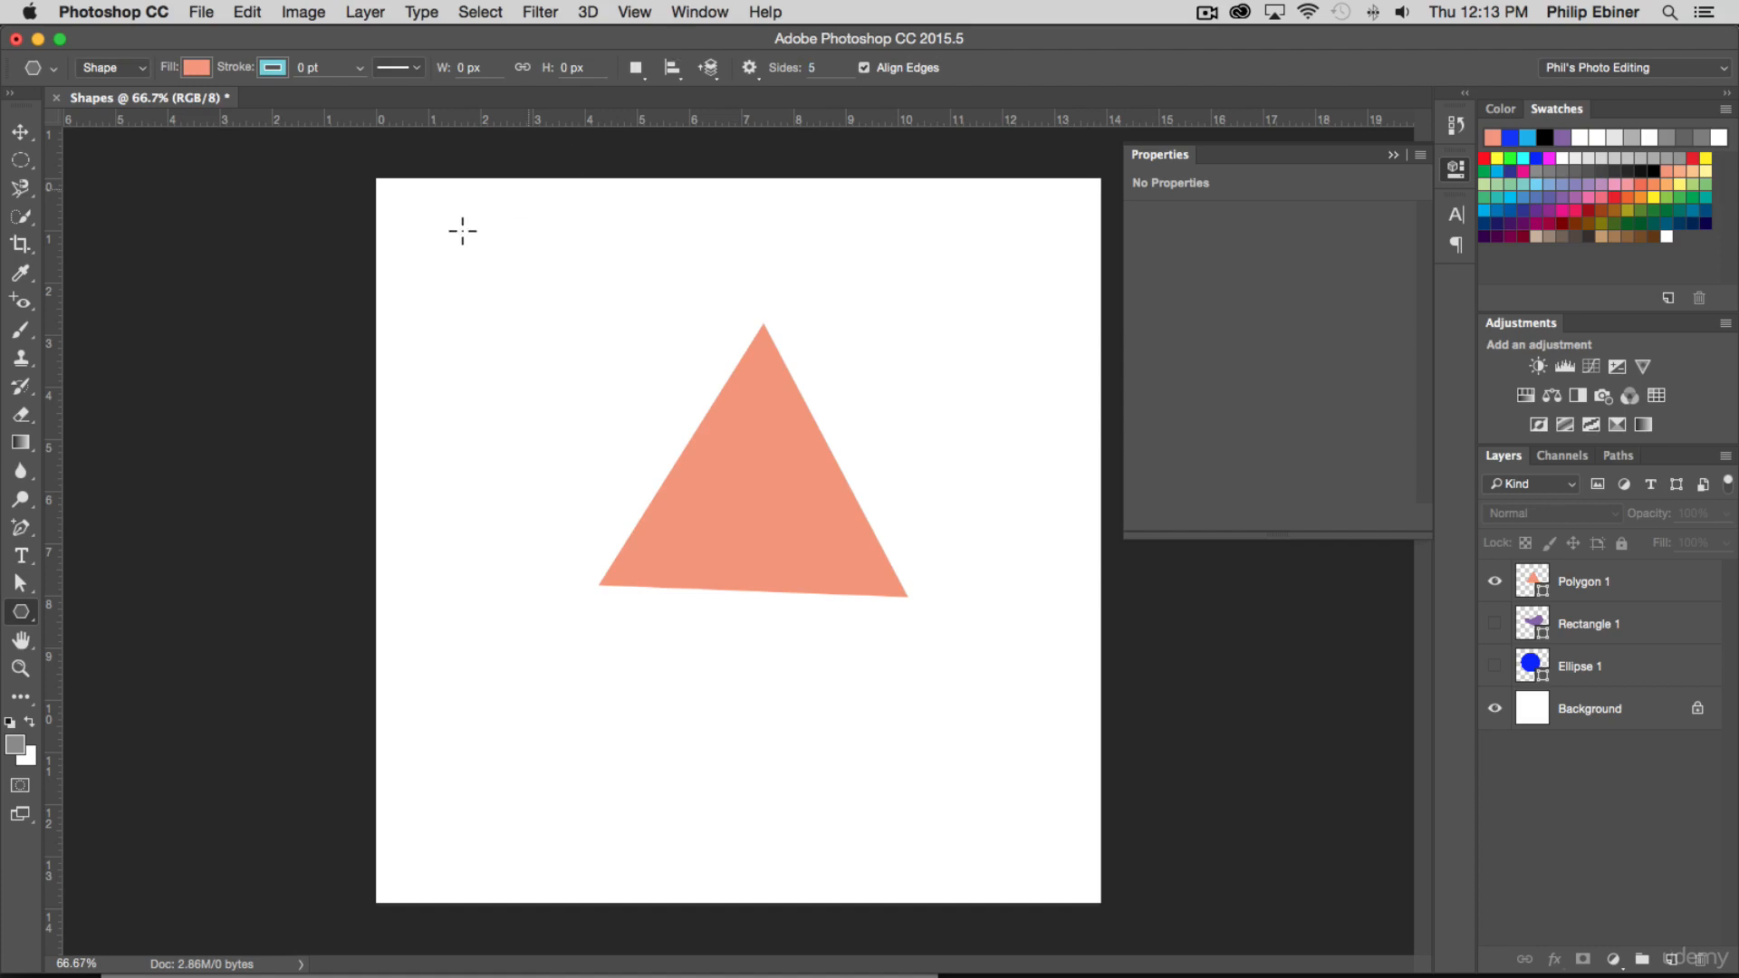
drag(462, 231, 594, 352)
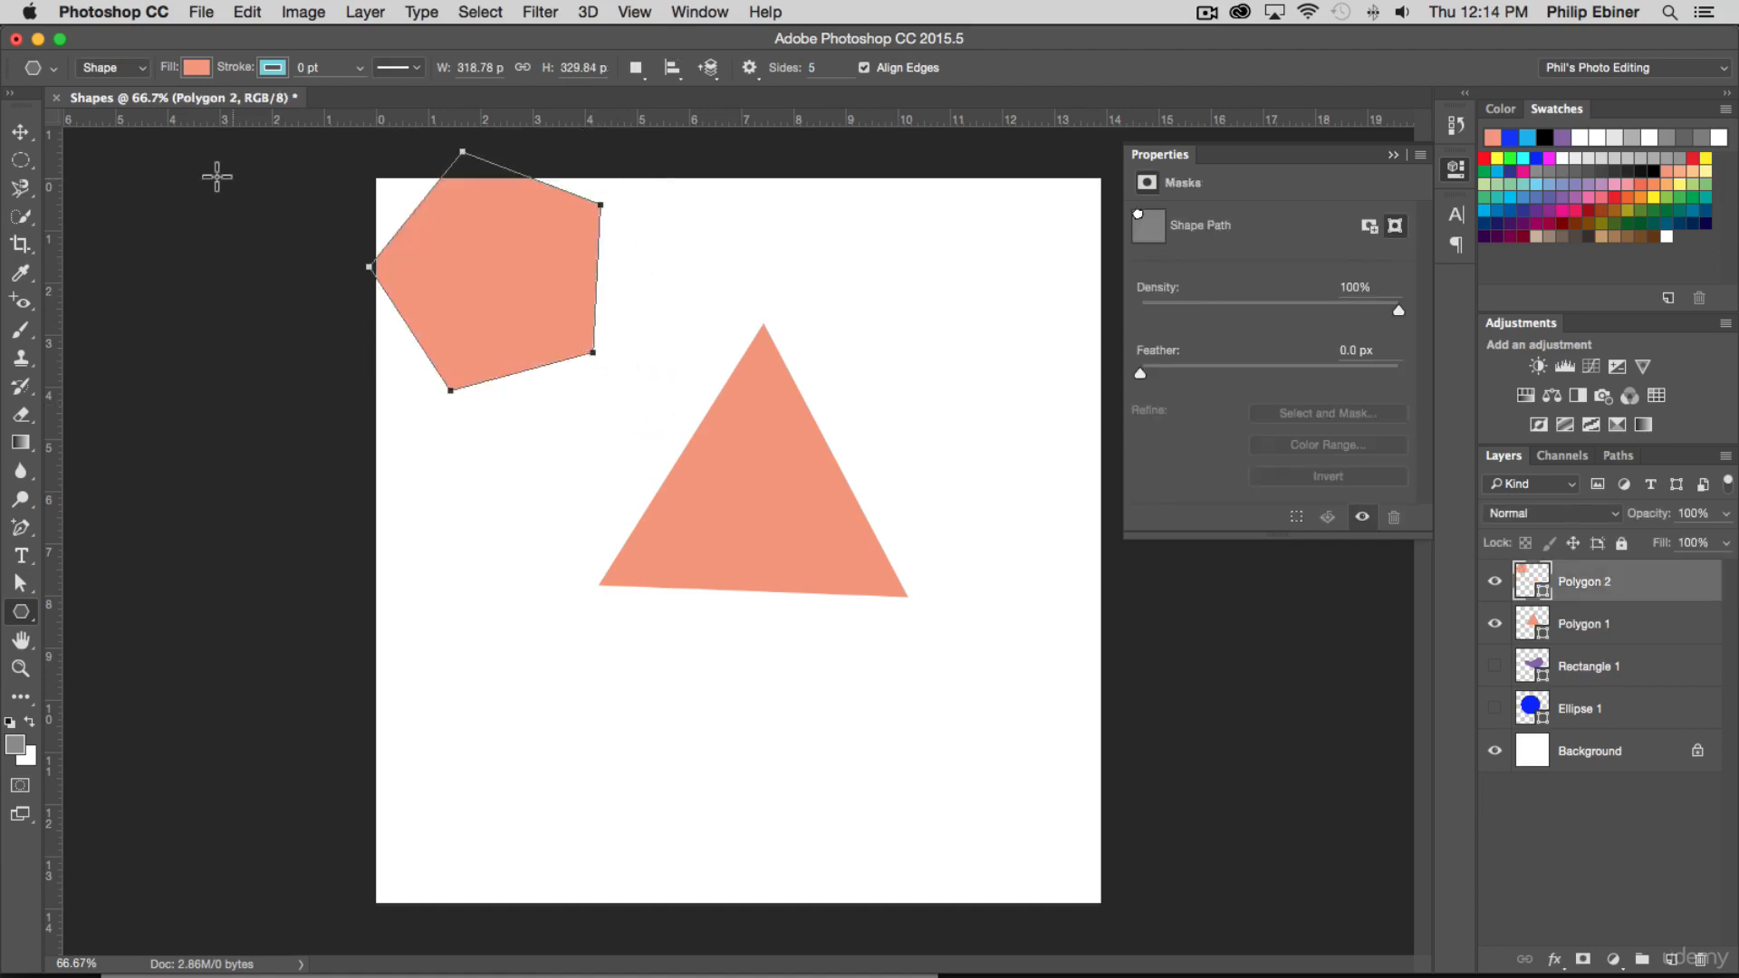
Move the pentagon to the lower-left part of the canvas and the triangle to the upper-right part
click(20, 131)
drag(443, 241, 658, 678)
drag(725, 470, 865, 381)
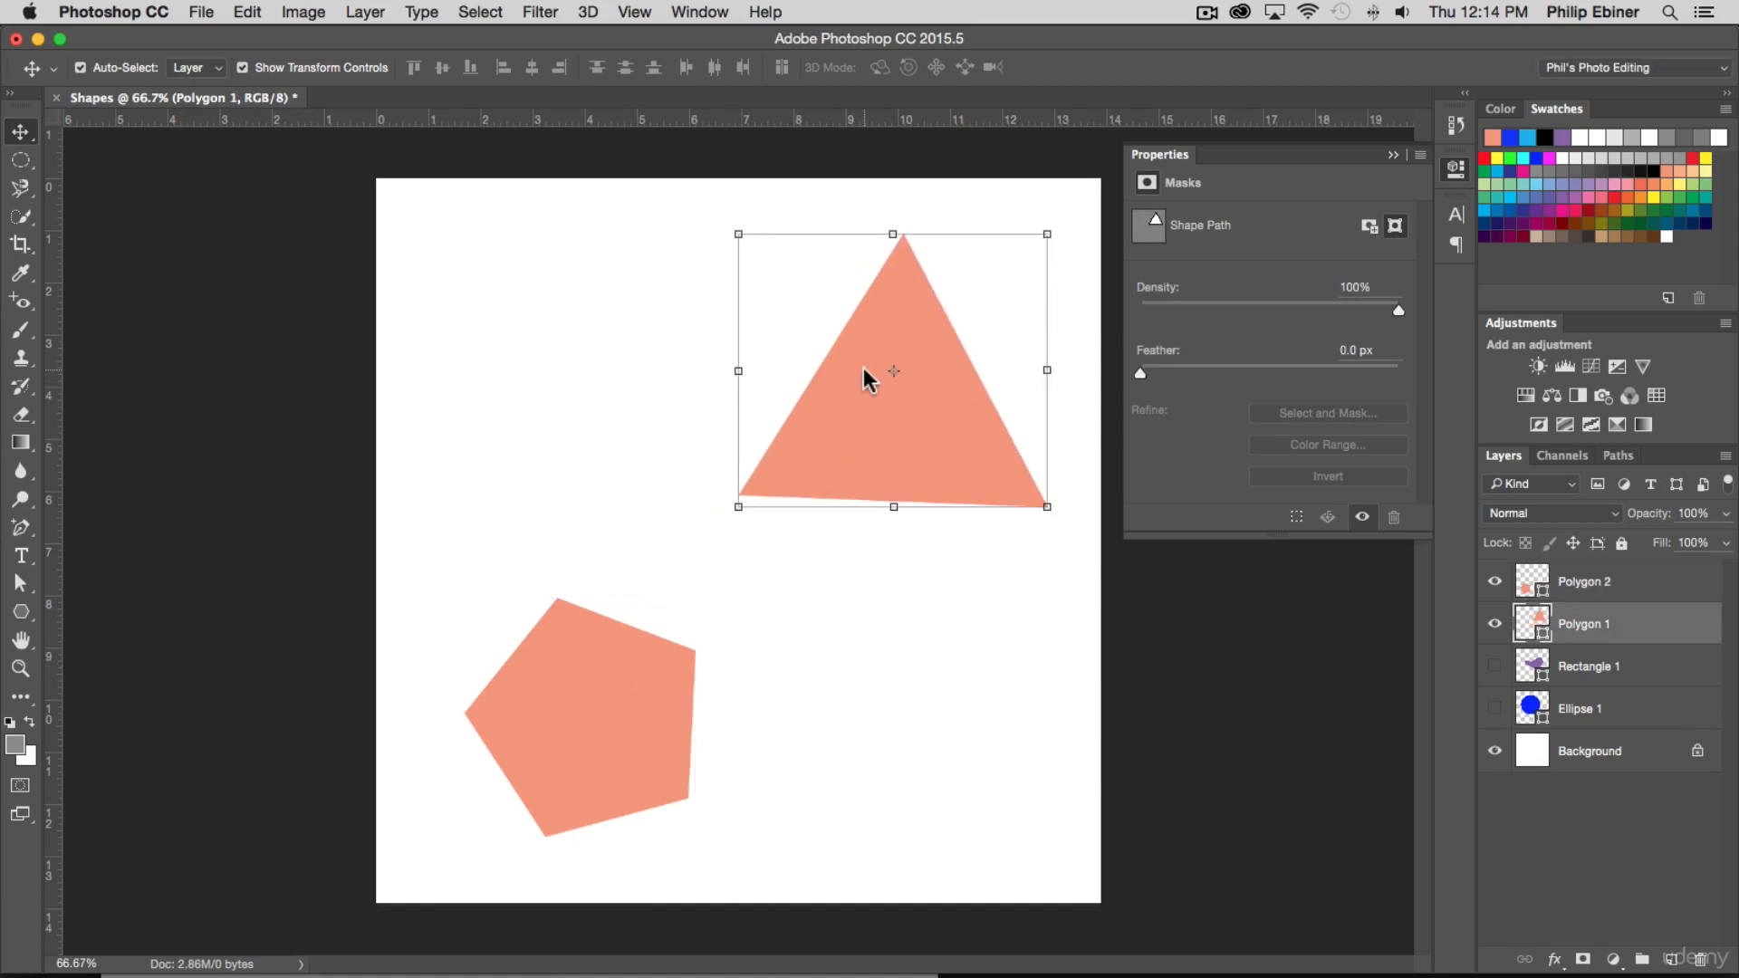
Switch to the Add Anchor Point tool with the triangle's layer selected
click(28, 623)
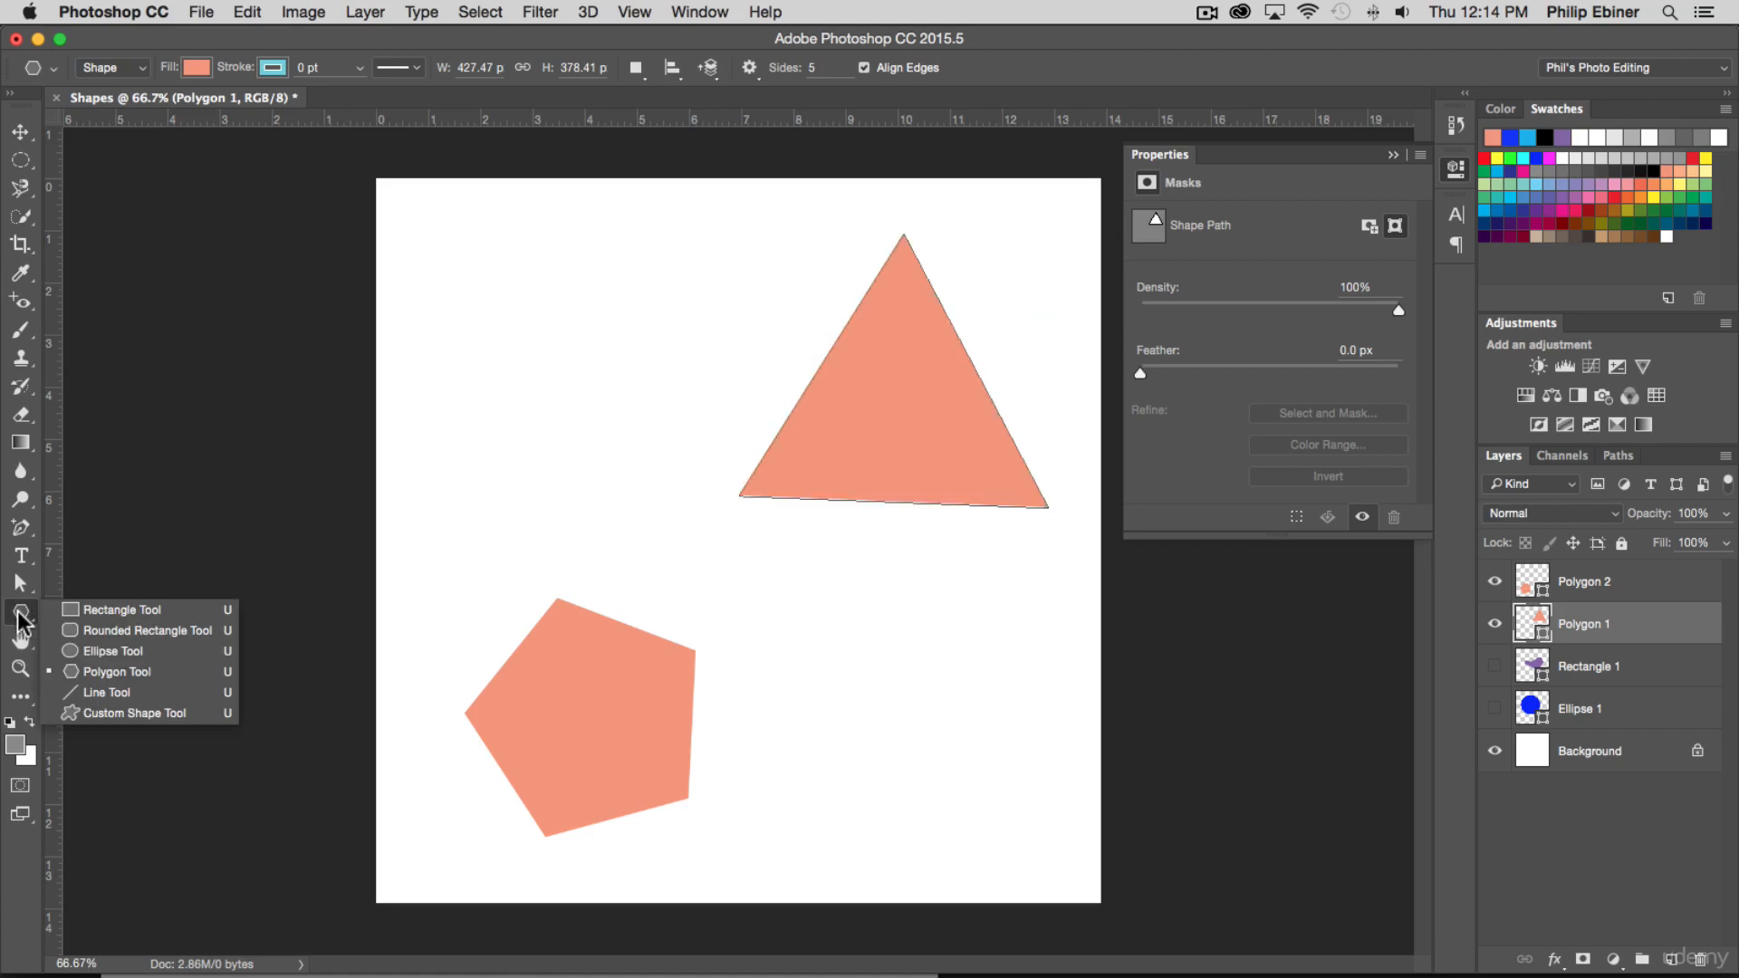
key(p)
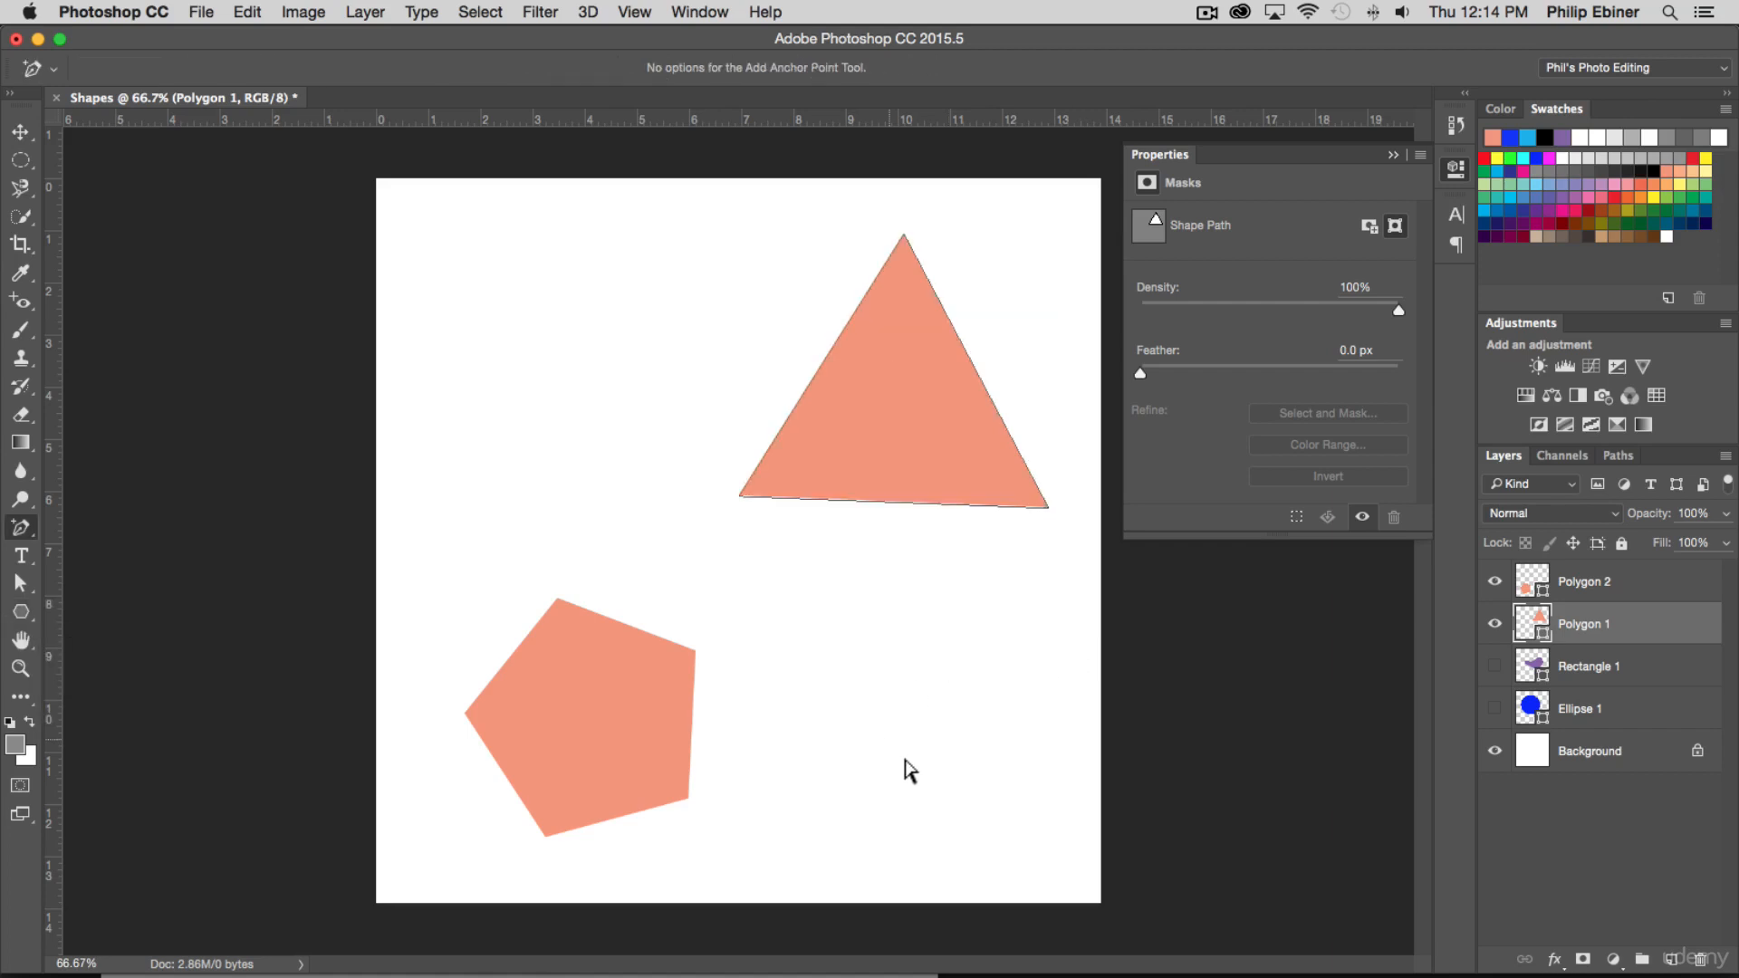